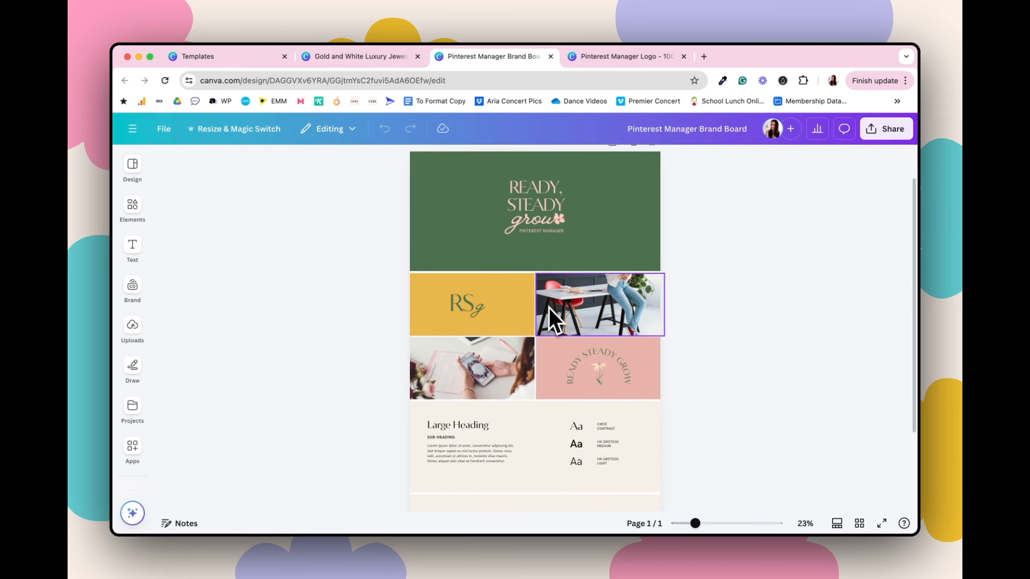
- Search the photo library for "pinterest manager"
{"action": "left_click", "coordinate": [133, 221]}
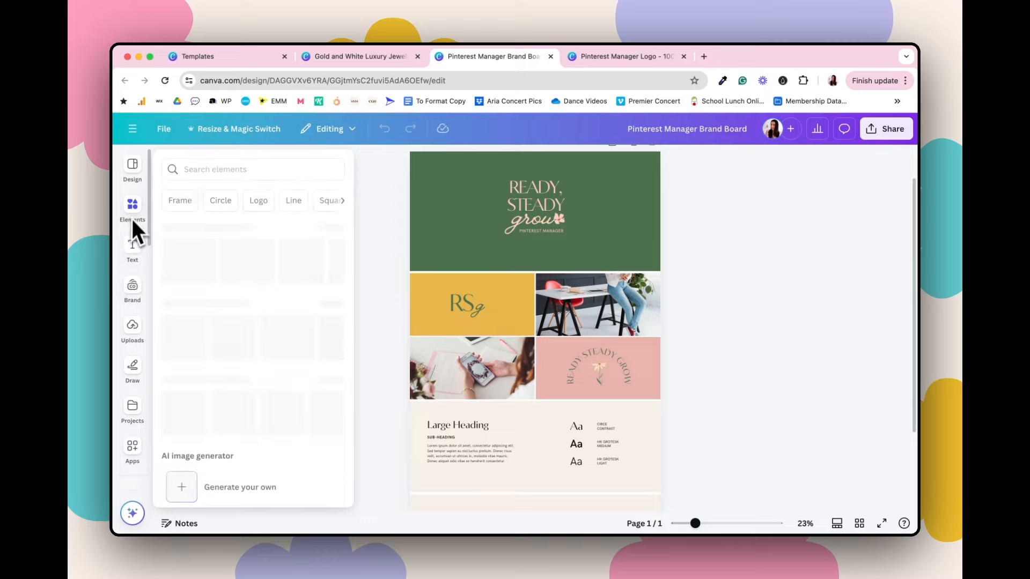
{"action": "scroll", "coordinate": [133, 462], "scroll_direction": "down", "scroll_amount": 3}
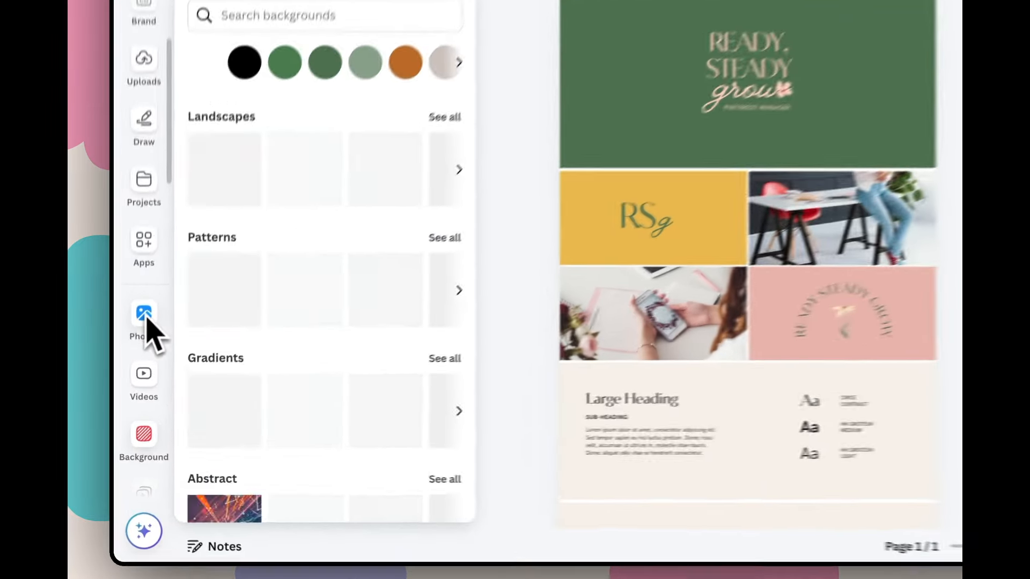
{"action": "left_click", "coordinate": [132, 375]}
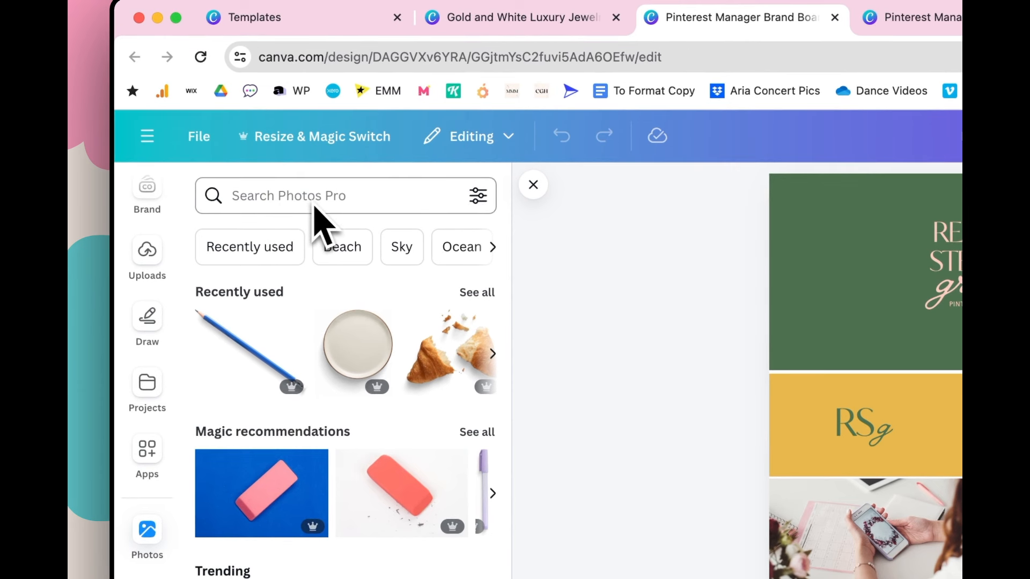
{"action": "left_click", "coordinate": [314, 208]}
{"action": "type", "text": "pi"}
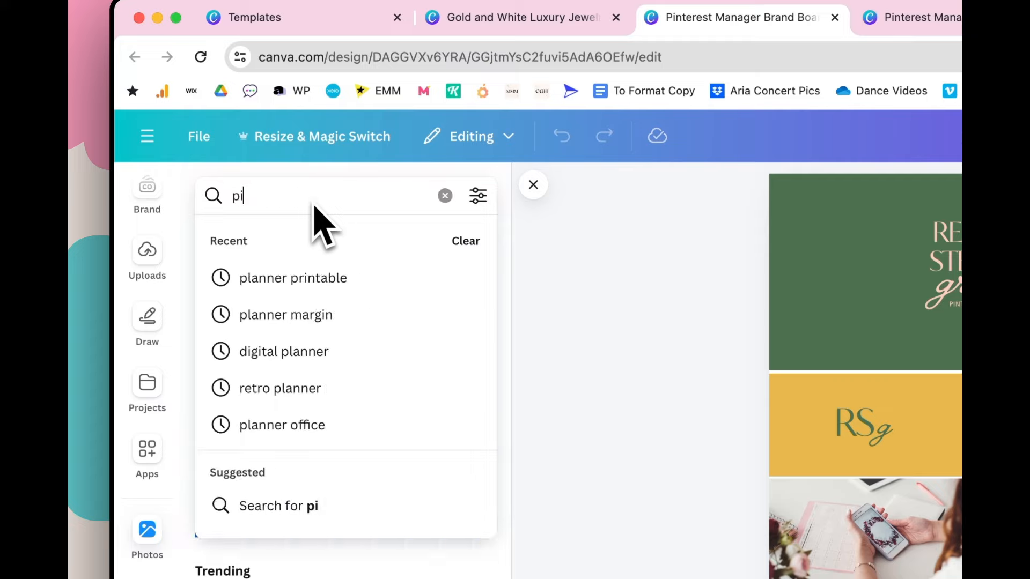
{"action": "type", "text": "nterest manager"}
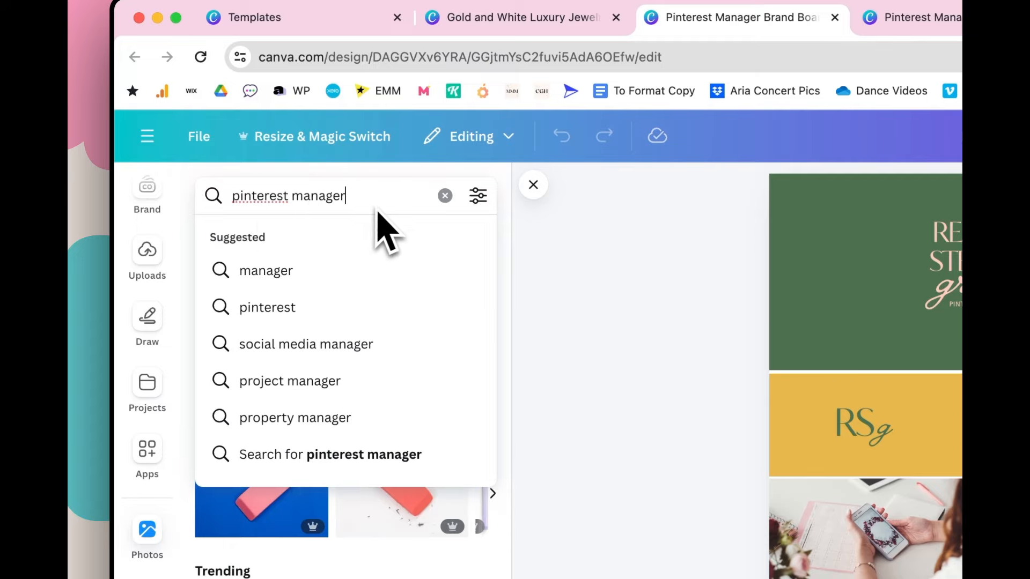
{"action": "key", "text": "Return"}
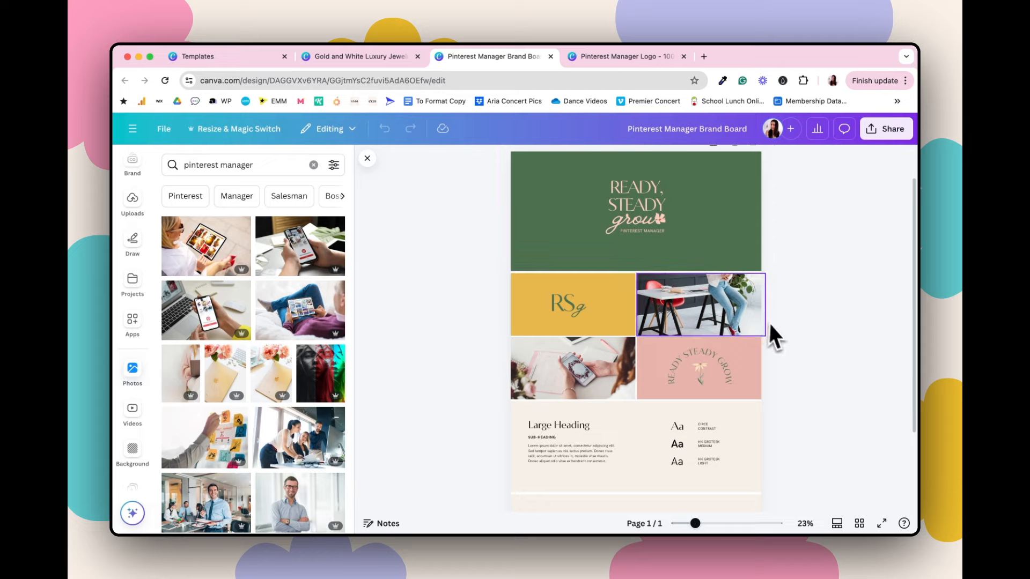
- Duplicate the brand board page and replace the copy's desk photo with the photo of a pink cardigan and laptop
{"action": "scroll", "coordinate": [762, 322], "scroll_direction": "up", "scroll_amount": 1}
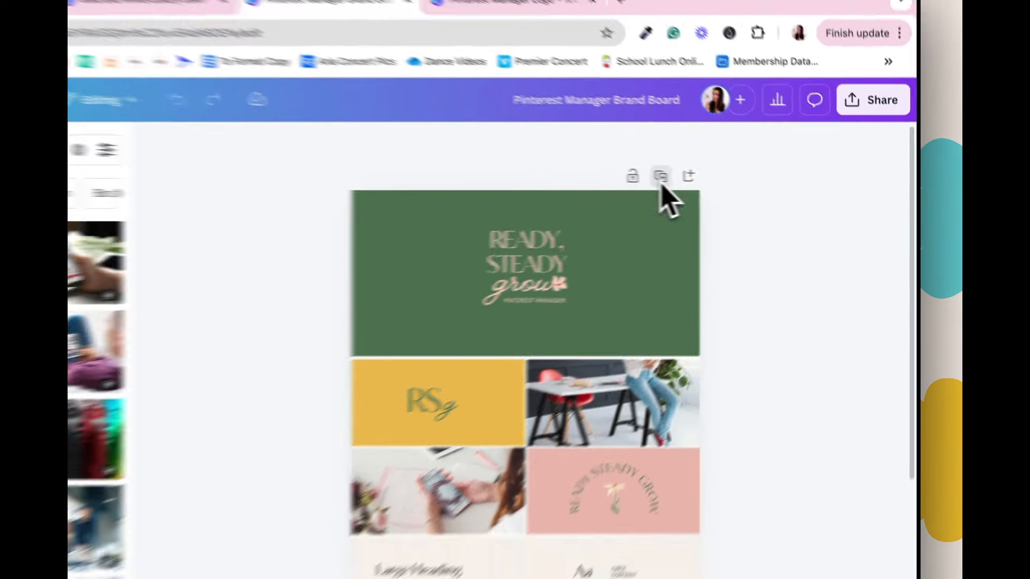
{"action": "left_click", "coordinate": [733, 183]}
{"action": "scroll", "coordinate": [709, 285], "scroll_direction": "down", "scroll_amount": 2}
{"action": "left_click", "coordinate": [701, 311]}
{"action": "left_click_drag", "start_coordinate": [166, 390], "coordinate": [665, 291]}
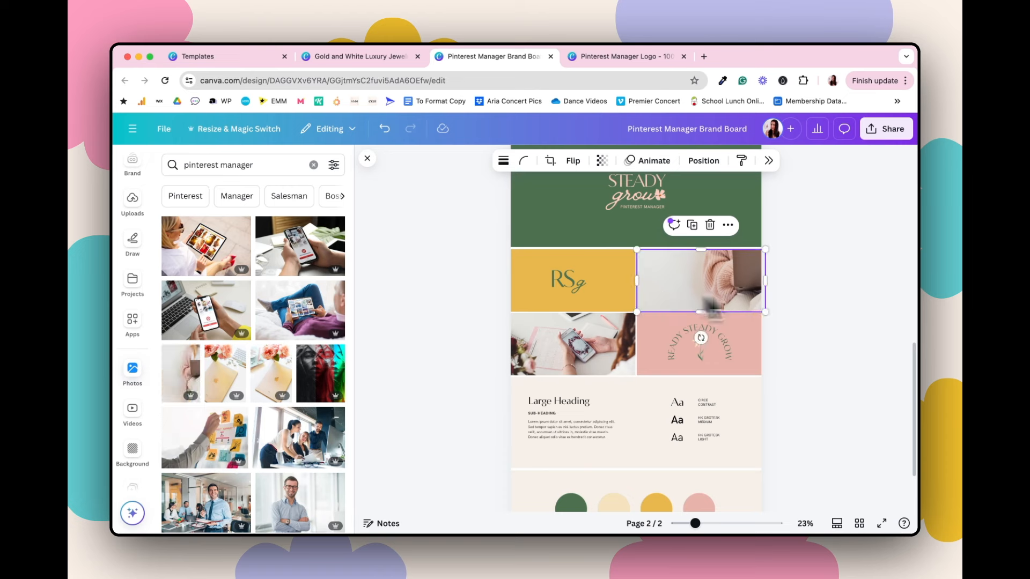
- Replace the hands-and-phone photo on the copied page with the pink flowers and envelope photo and adjust its crop
{"action": "left_click_drag", "start_coordinate": [202, 384], "coordinate": [571, 400]}
{"action": "double_click", "coordinate": [561, 345]}
{"action": "left_click", "coordinate": [470, 389]}
- Reposition the pink cardigan photo inside its frame to show more of the laptop
{"action": "double_click", "coordinate": [683, 277]}
{"action": "left_click_drag", "start_coordinate": [701, 281], "coordinate": [702, 324]}
{"action": "left_click", "coordinate": [410, 299]}
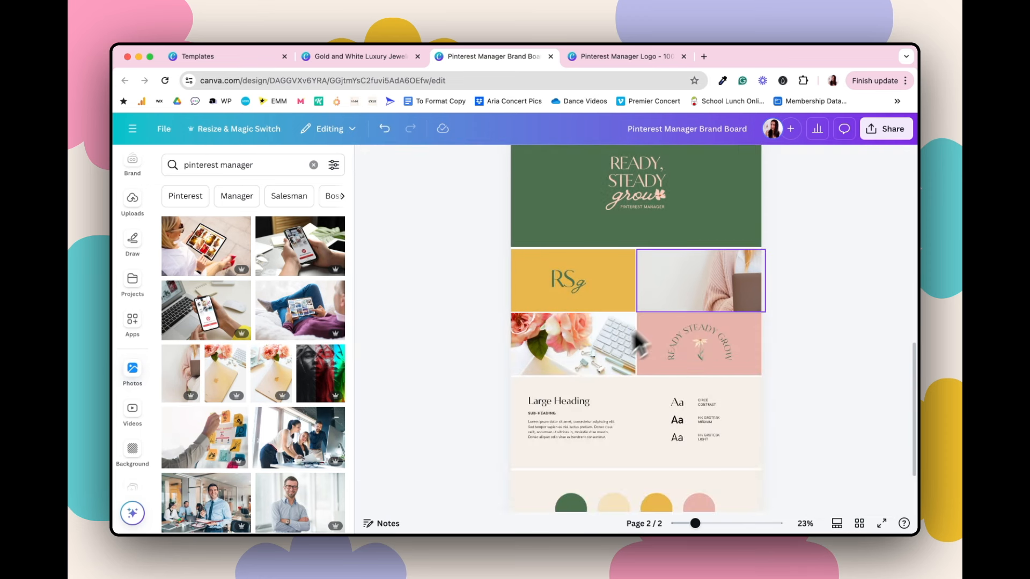
{"action": "scroll", "coordinate": [799, 380], "scroll_direction": "down", "scroll_amount": 3}
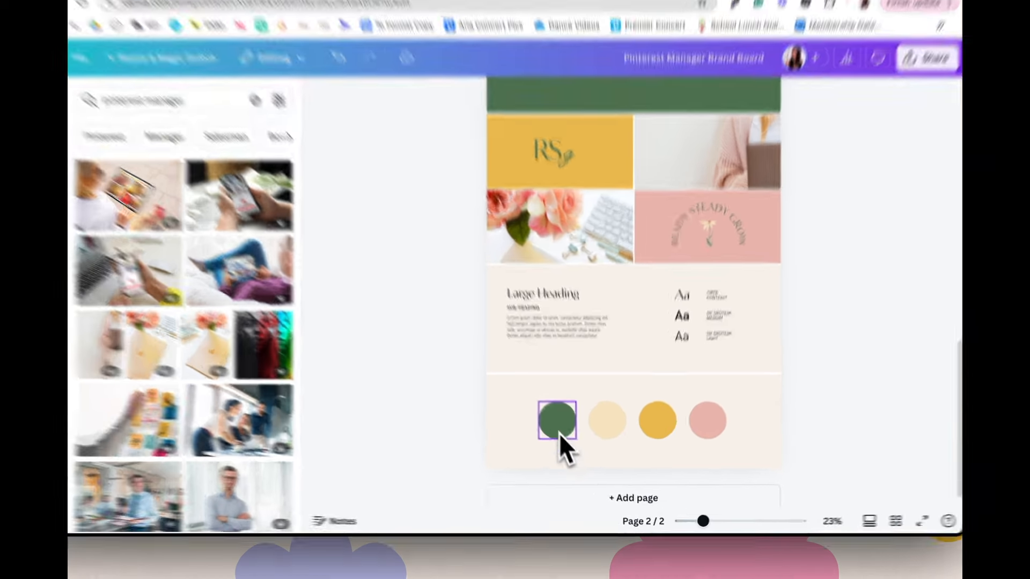
{"action": "left_click", "coordinate": [571, 441]}
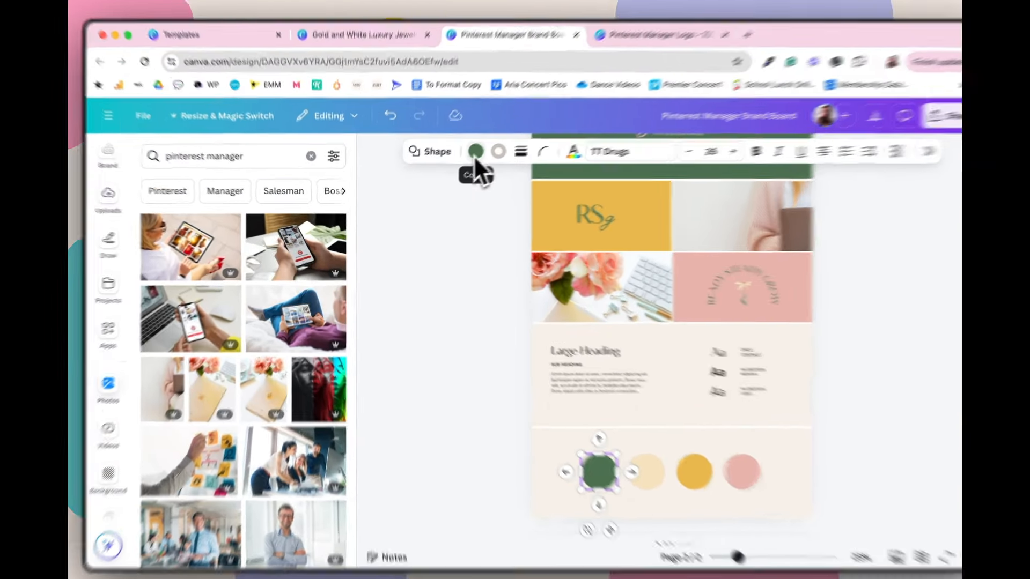
{"action": "left_click", "coordinate": [460, 161]}
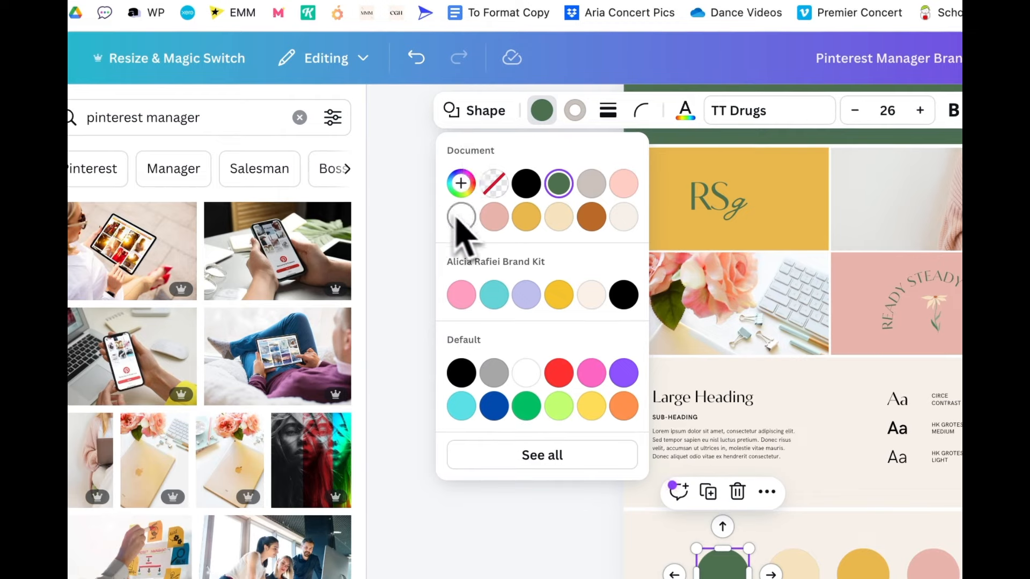
{"action": "left_click", "coordinate": [461, 185]}
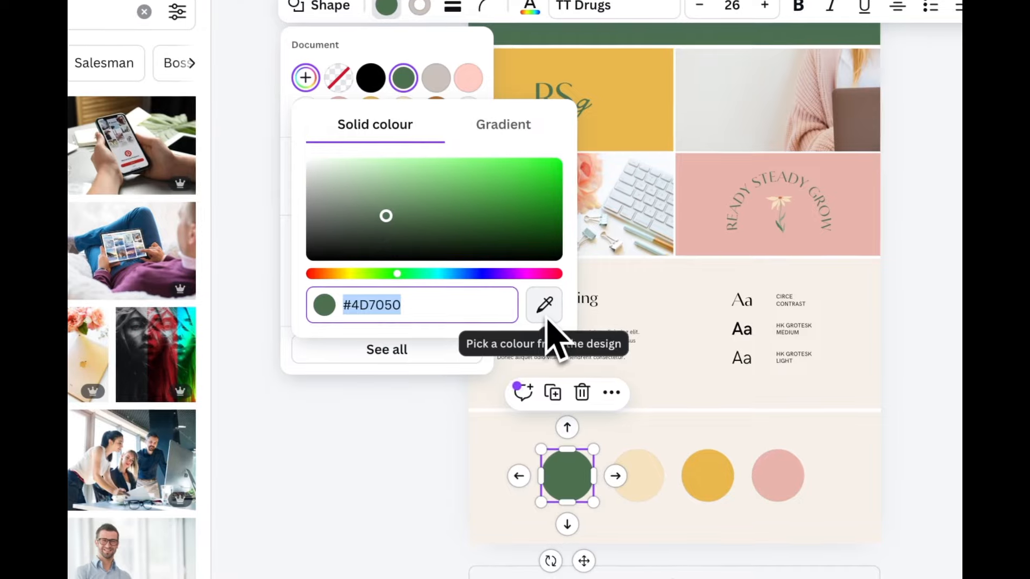
{"action": "left_click", "coordinate": [547, 318]}
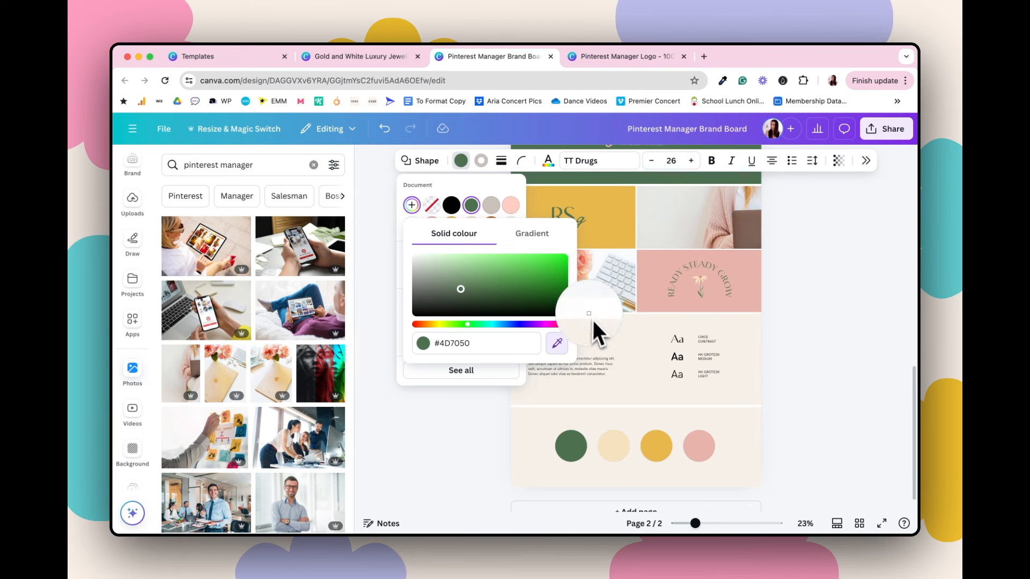
{"action": "key", "text": "Escape"}
{"action": "key", "text": "Escape"}
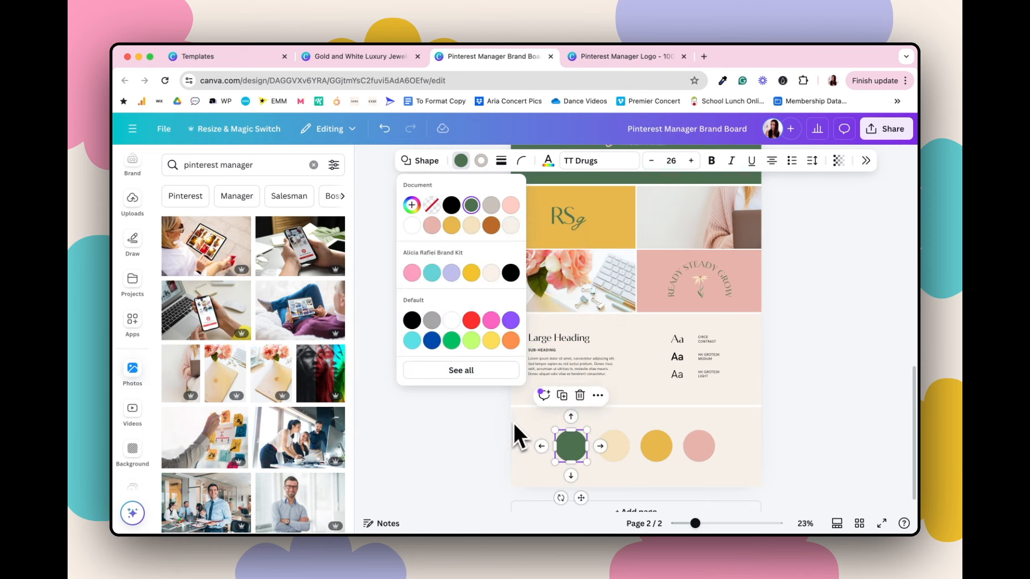
- Recolour the green palette circle to dark olive #464F01, sampled from the leaf in the flower photo
{"action": "left_click_drag", "start_coordinate": [693, 523], "coordinate": [713, 523]}
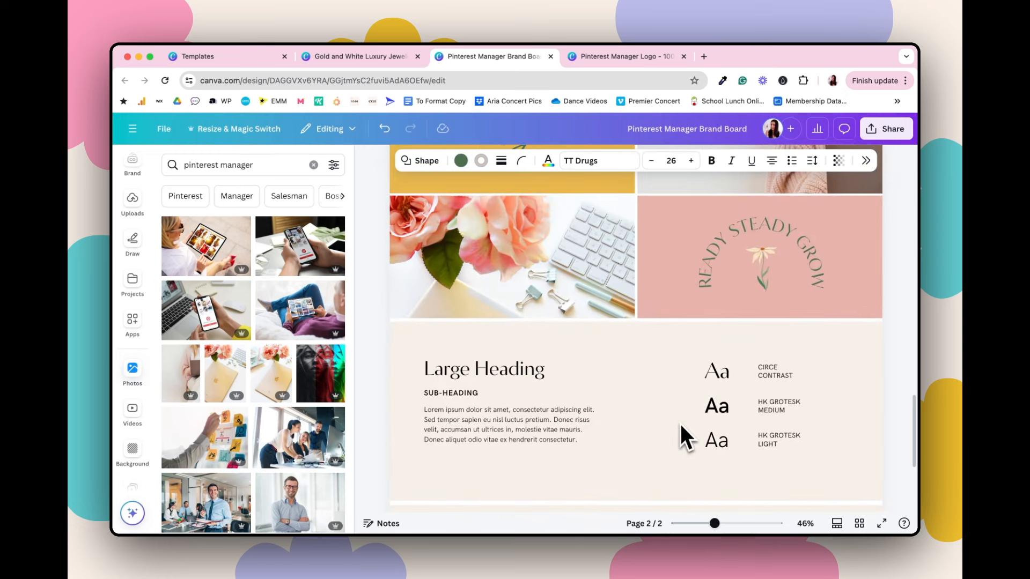
{"action": "left_click", "coordinate": [351, 256]}
{"action": "scroll", "coordinate": [416, 287], "scroll_direction": "up", "scroll_amount": 1}
{"action": "scroll", "coordinate": [417, 288], "scroll_direction": "up", "scroll_amount": 3}
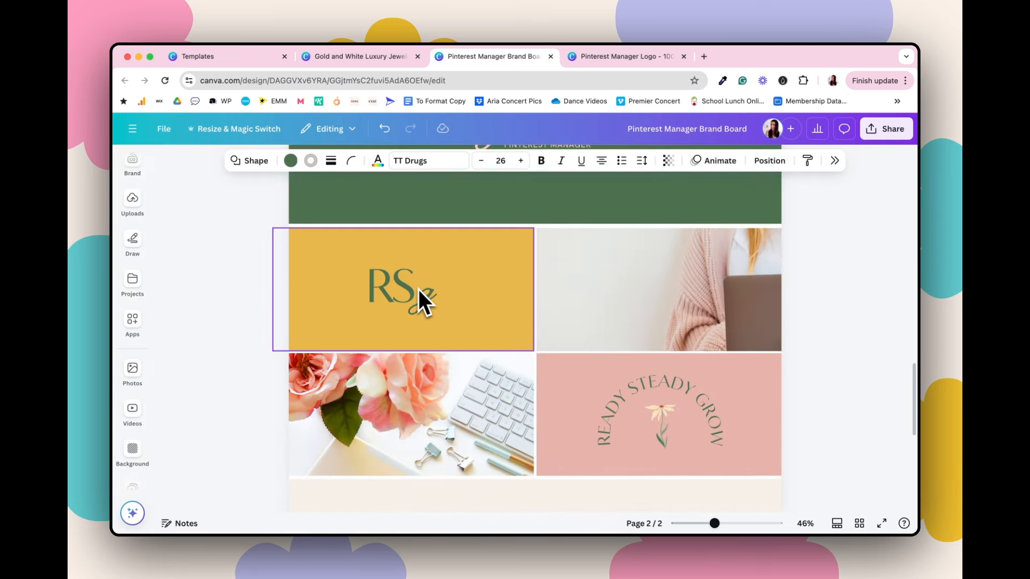
{"action": "scroll", "coordinate": [475, 322], "scroll_direction": "down", "scroll_amount": 7}
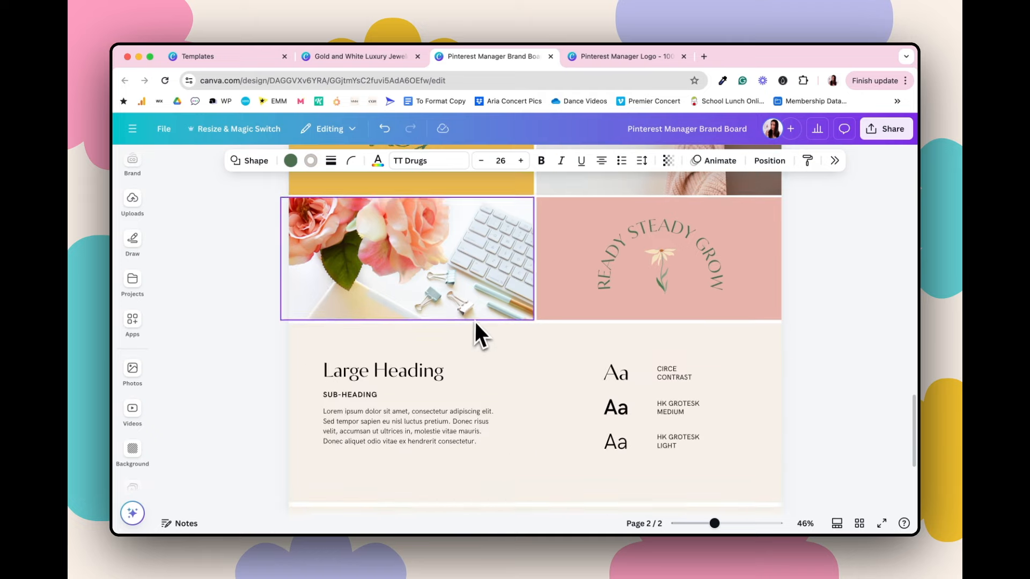
{"action": "scroll", "coordinate": [433, 388], "scroll_direction": "up", "scroll_amount": 9}
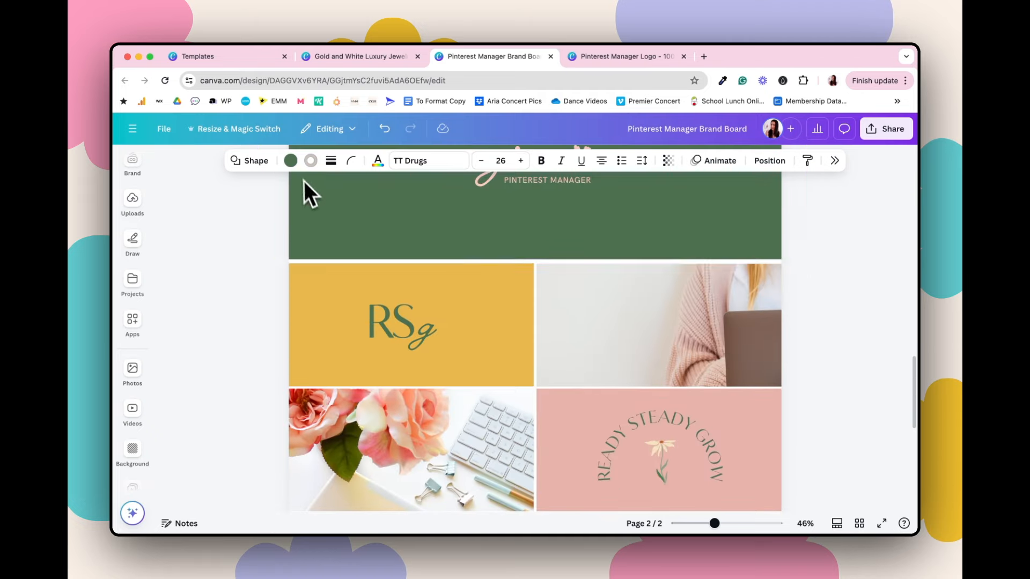
{"action": "left_click", "coordinate": [290, 160]}
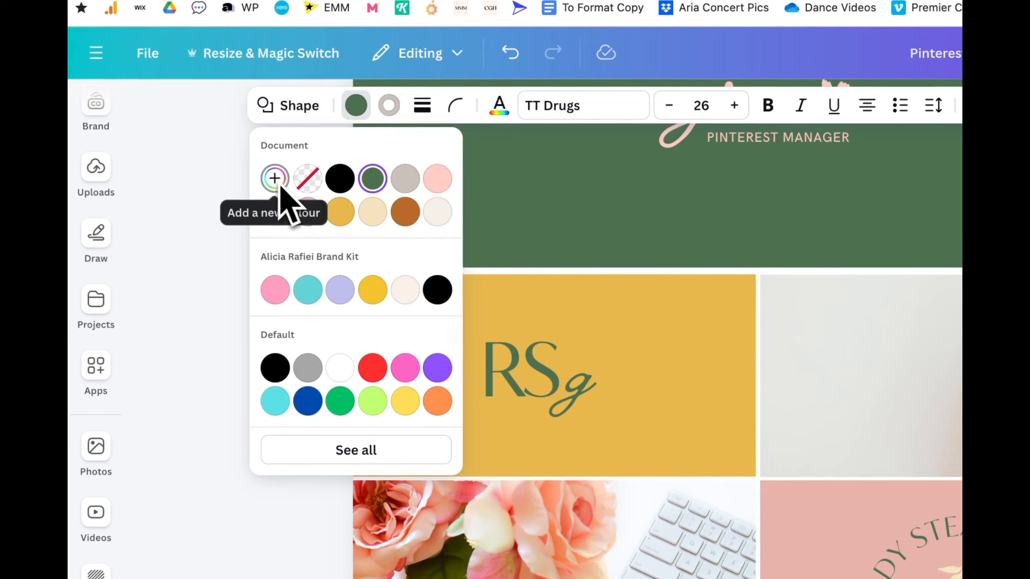
{"action": "left_click", "coordinate": [283, 188]}
{"action": "left_click", "coordinate": [515, 415]}
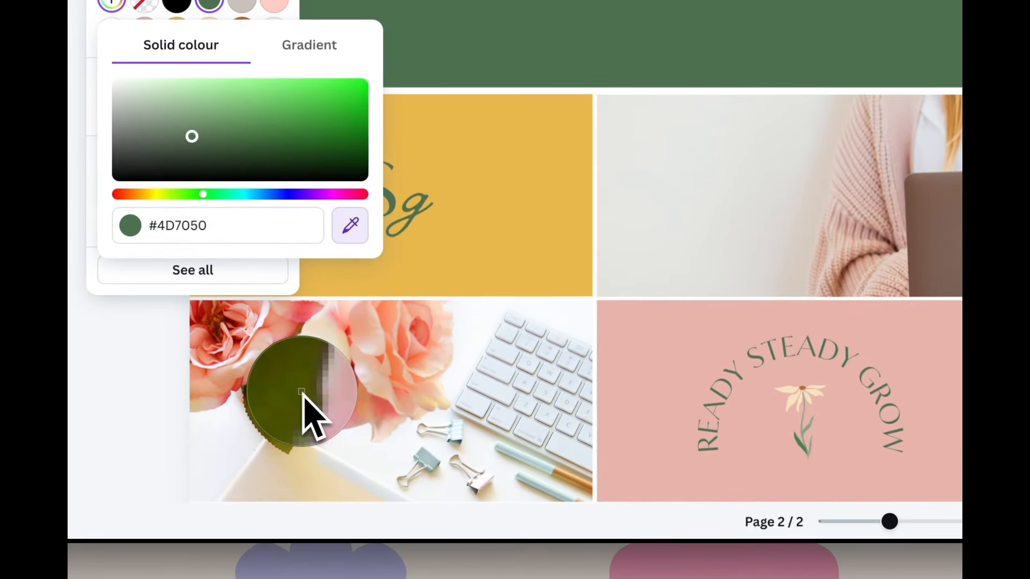
{"action": "left_click", "coordinate": [302, 392]}
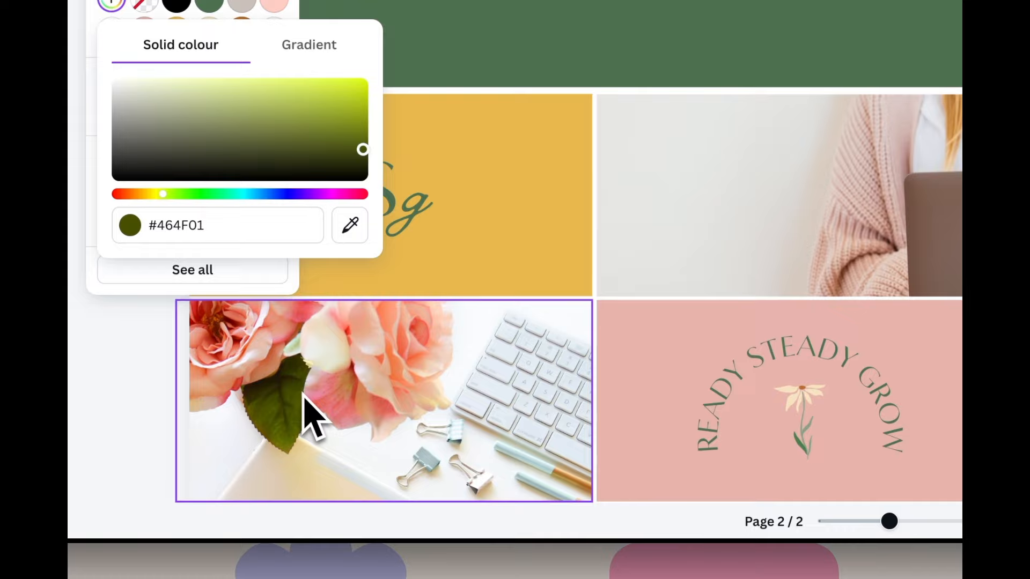
- Recolour the cream palette circle to beige #EDDABA, sampled from the envelope in the flower photo
{"action": "scroll", "coordinate": [708, 301], "scroll_direction": "down", "scroll_amount": 4}
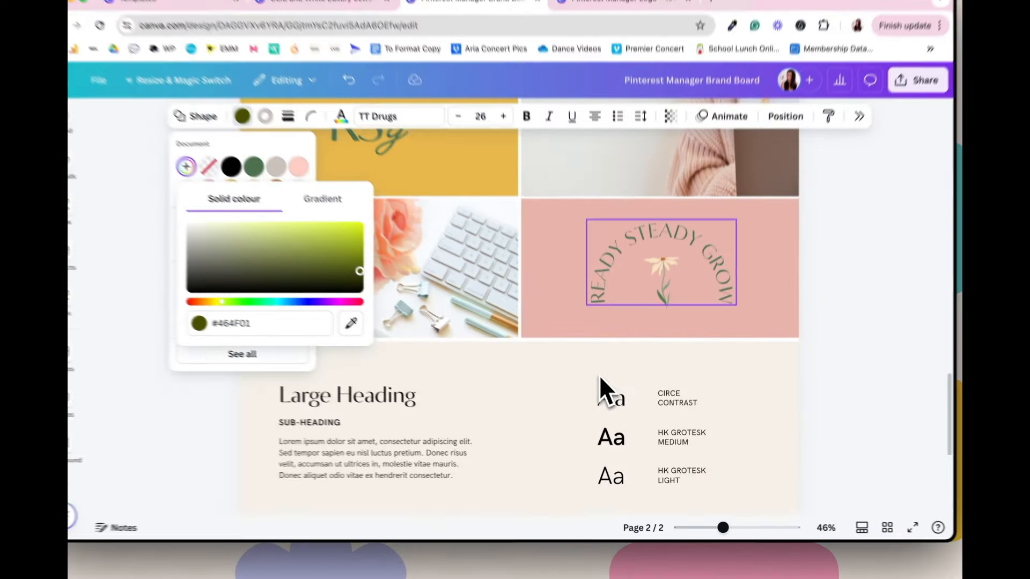
{"action": "scroll", "coordinate": [600, 375], "scroll_direction": "down", "scroll_amount": 5}
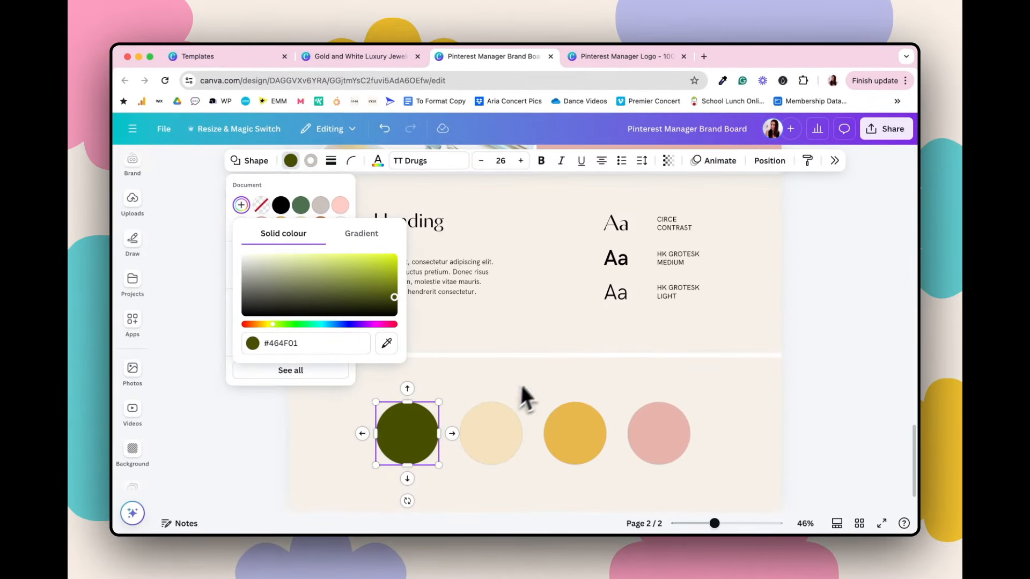
{"action": "scroll", "coordinate": [529, 389], "scroll_direction": "up", "scroll_amount": 1}
{"action": "left_click", "coordinate": [492, 456]}
{"action": "scroll", "coordinate": [463, 376], "scroll_direction": "up", "scroll_amount": 3}
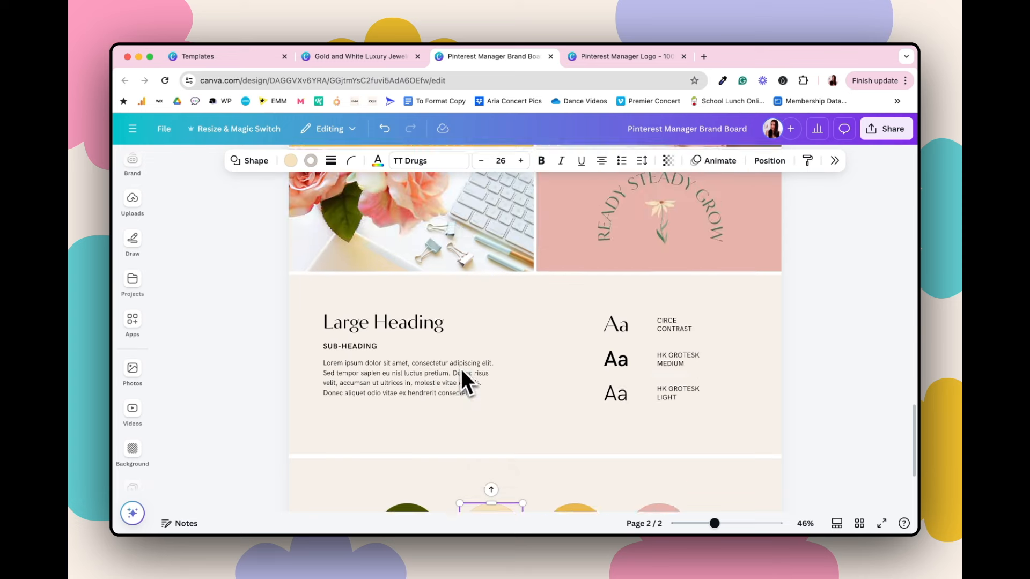
{"action": "scroll", "coordinate": [461, 370], "scroll_direction": "up", "scroll_amount": 3}
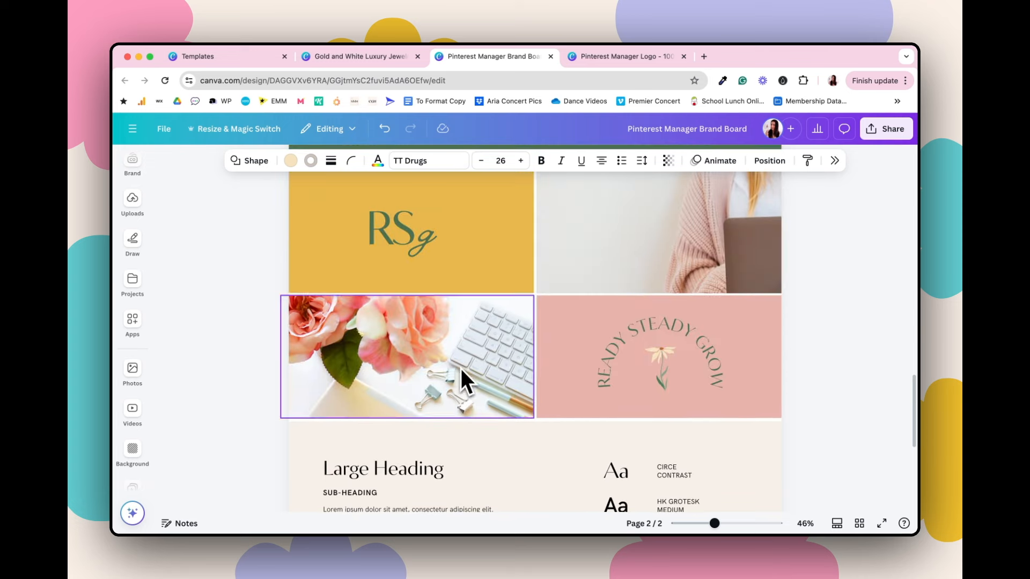
{"action": "left_click", "coordinate": [292, 167]}
{"action": "left_click", "coordinate": [240, 205]}
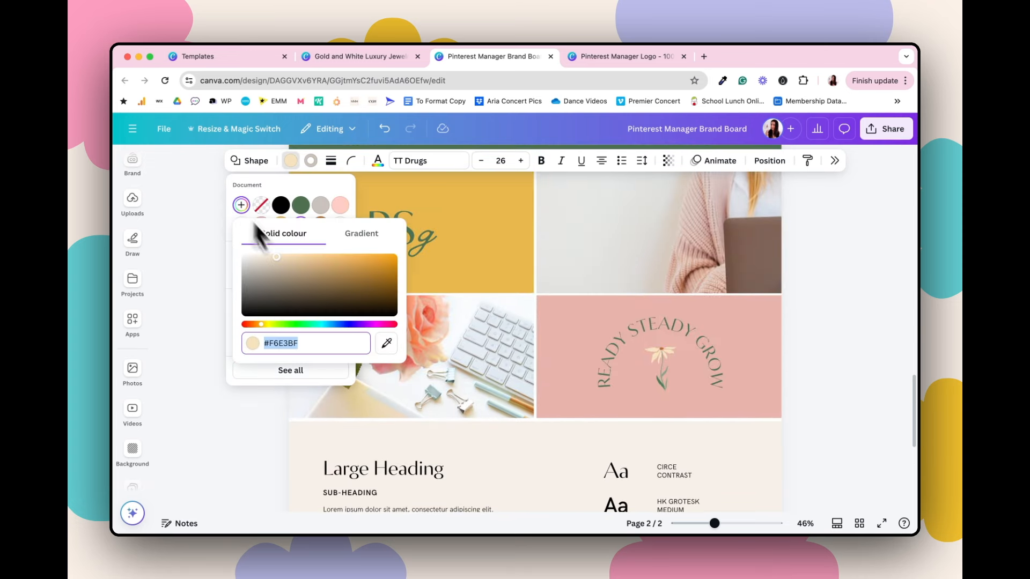
{"action": "left_click", "coordinate": [385, 346]}
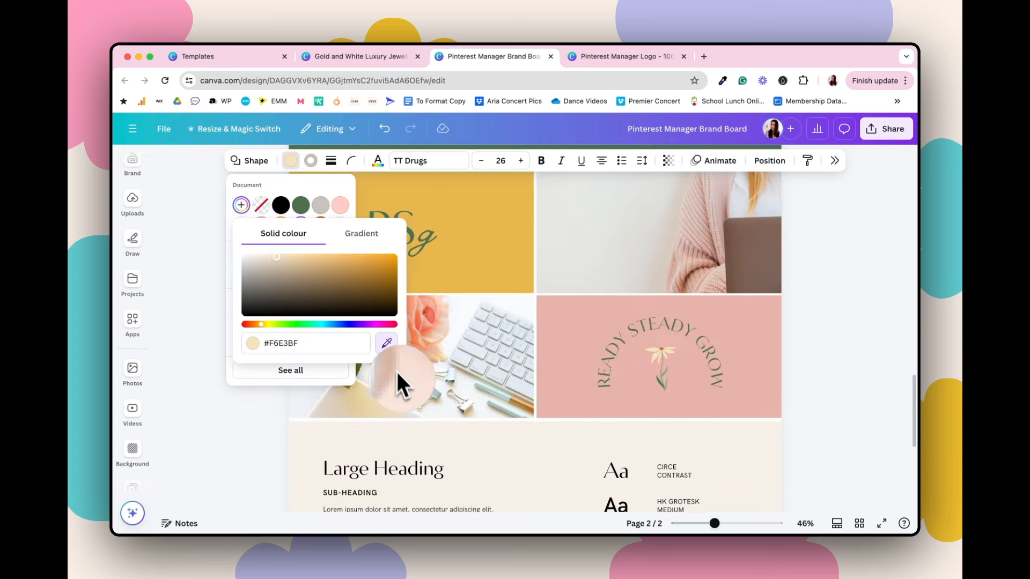
{"action": "left_click", "coordinate": [389, 413]}
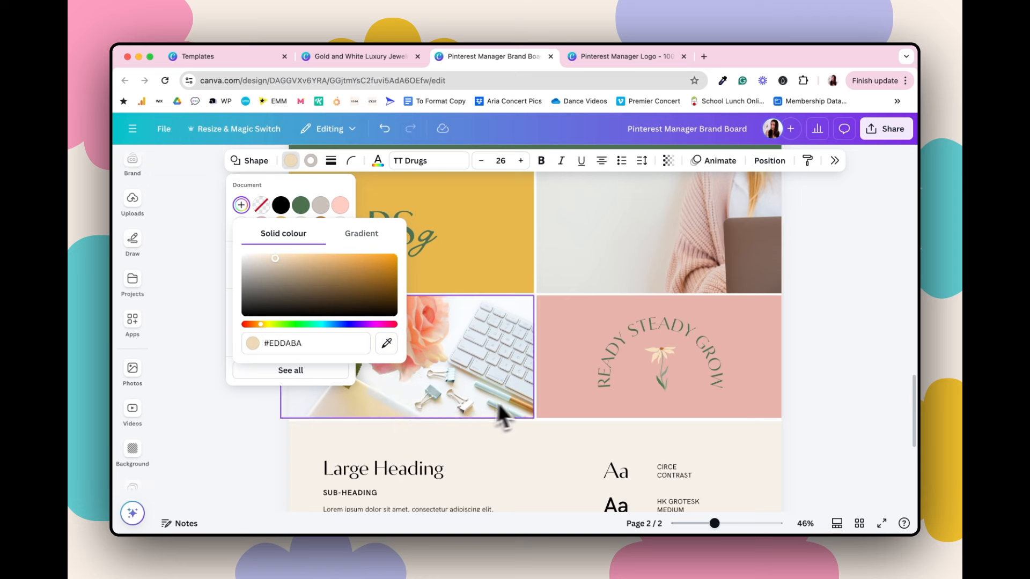
- Recolour the yellow palette circle to pale blue #BFD9DC, sampled from the blue pens in the flower photo
{"action": "scroll", "coordinate": [539, 405], "scroll_direction": "down", "scroll_amount": 5}
{"action": "scroll", "coordinate": [538, 416], "scroll_direction": "down", "scroll_amount": 1}
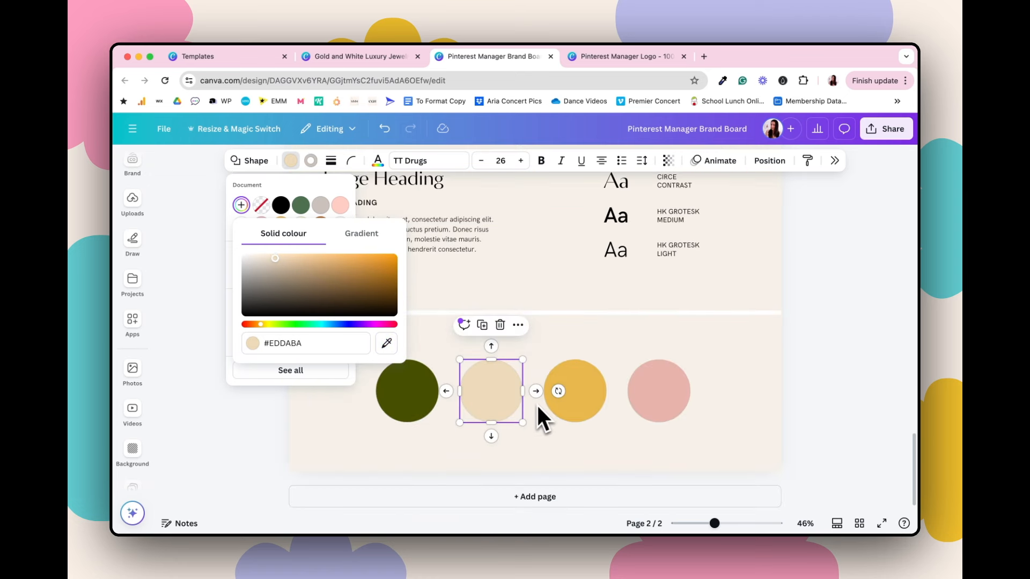
{"action": "left_click", "coordinate": [581, 407]}
{"action": "left_click", "coordinate": [288, 162]}
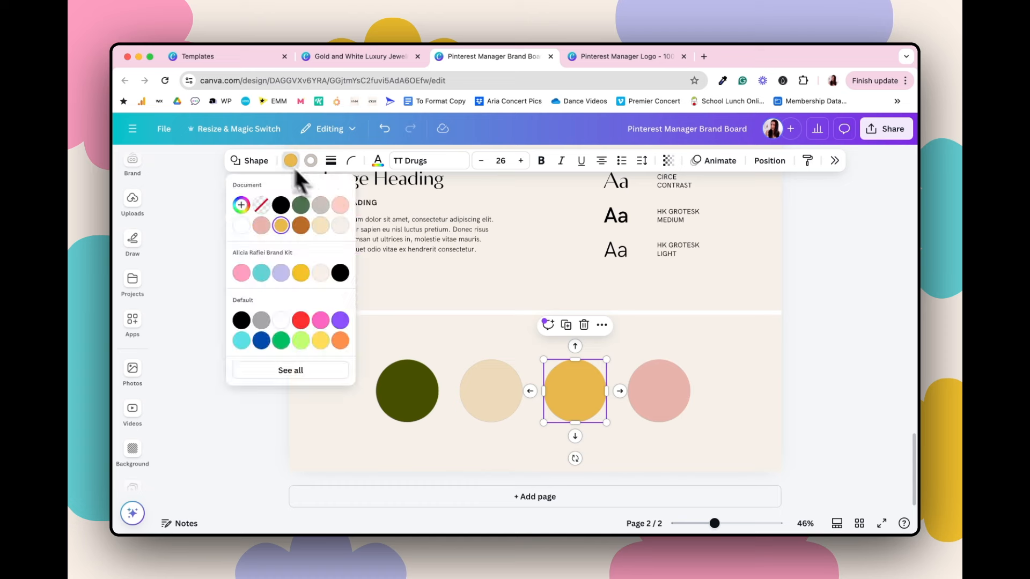
{"action": "scroll", "coordinate": [419, 237], "scroll_direction": "up", "scroll_amount": 5}
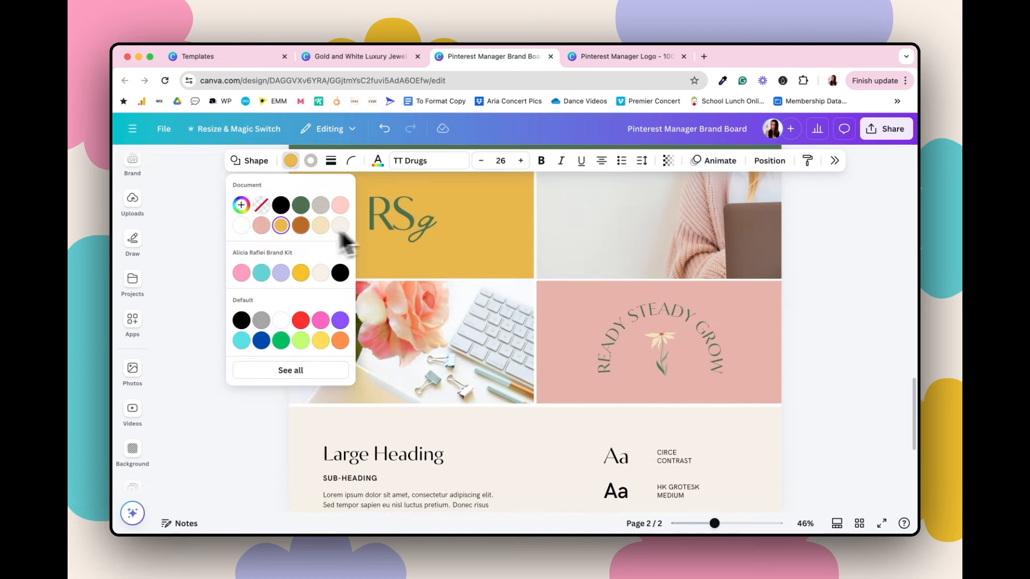
{"action": "left_click", "coordinate": [242, 204]}
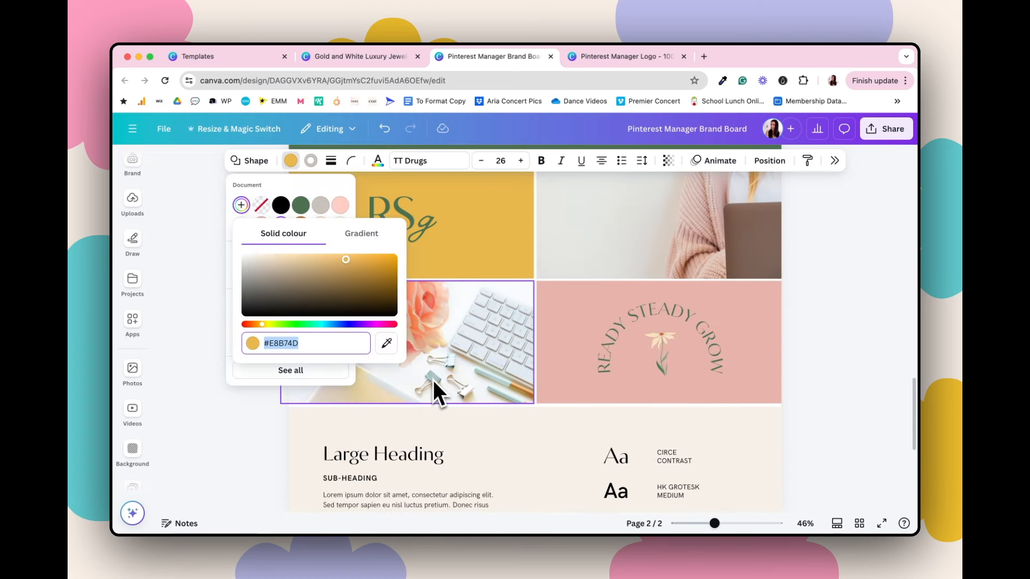
{"action": "left_click", "coordinate": [389, 344]}
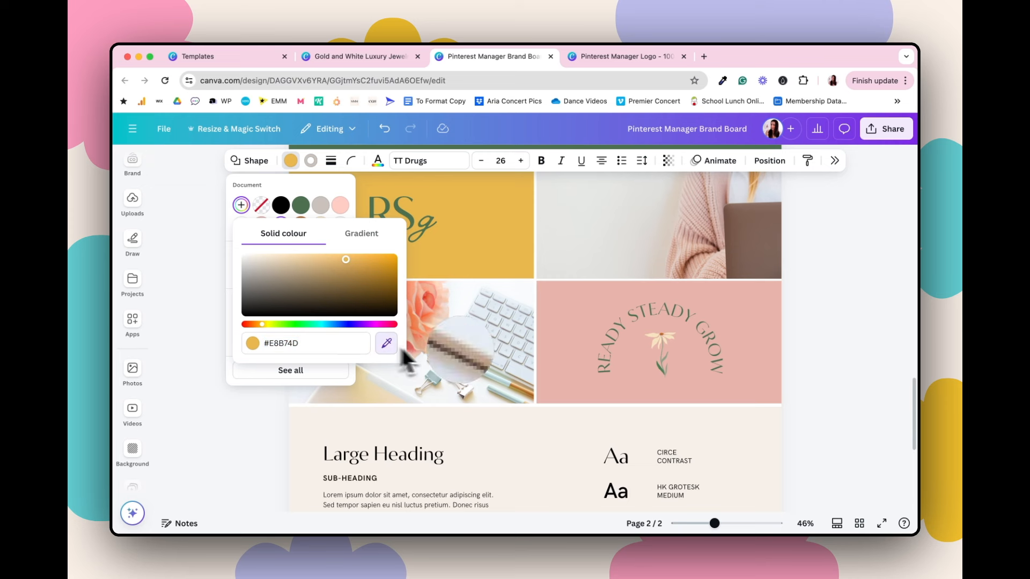
{"action": "left_click", "coordinate": [494, 379]}
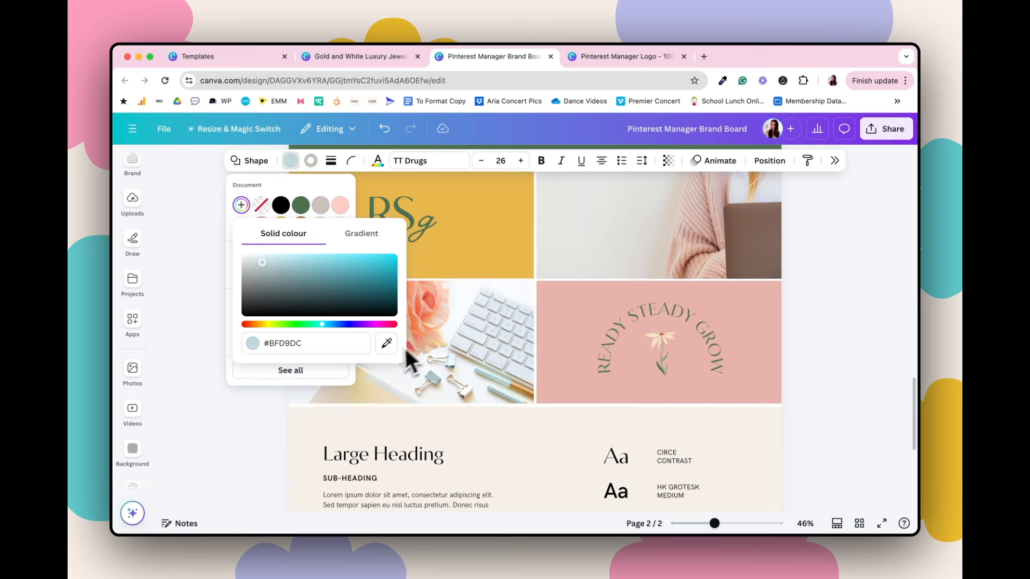
- Recolour the pink palette circle on page 2 to peach pink #EEB3A1, sampled from the flower photo
{"action": "left_click", "coordinate": [546, 427]}
{"action": "scroll", "coordinate": [546, 427], "scroll_direction": "down", "scroll_amount": 5}
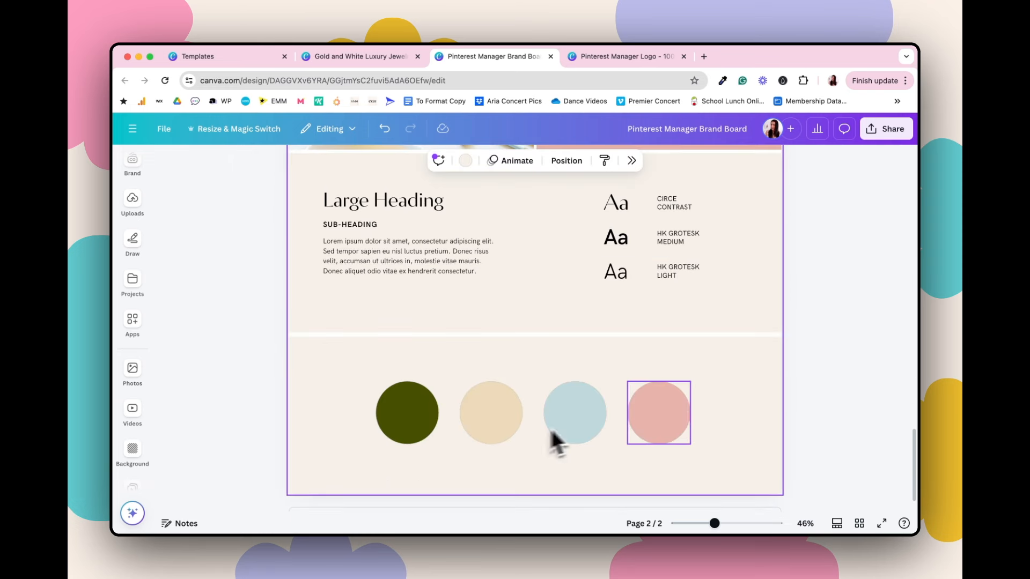
{"action": "left_click", "coordinate": [676, 413]}
{"action": "scroll", "coordinate": [494, 328], "scroll_direction": "up", "scroll_amount": 5}
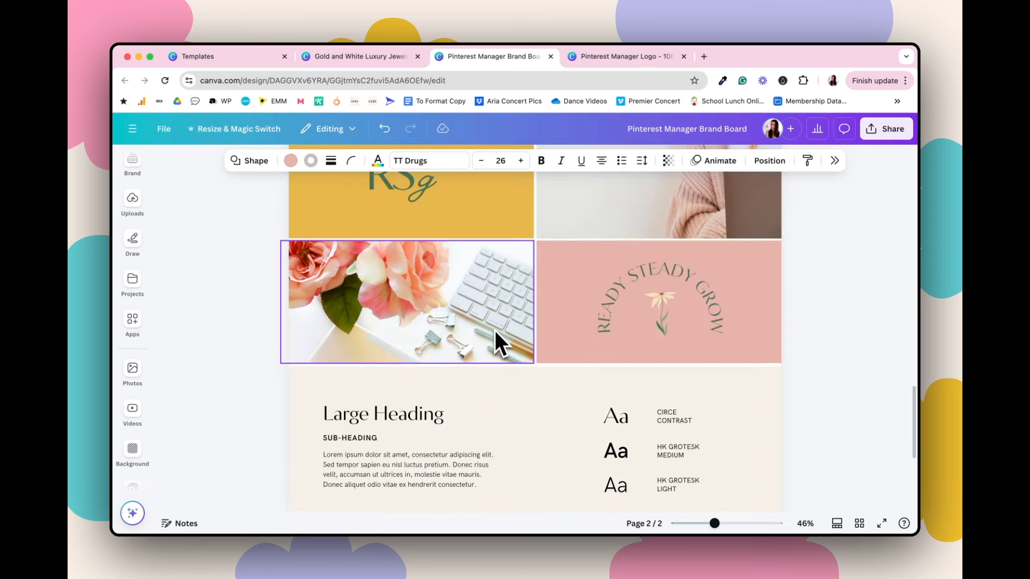
{"action": "left_click", "coordinate": [295, 163]}
{"action": "left_click", "coordinate": [299, 230]}
{"action": "scroll", "coordinate": [604, 362], "scroll_direction": "down", "scroll_amount": 4}
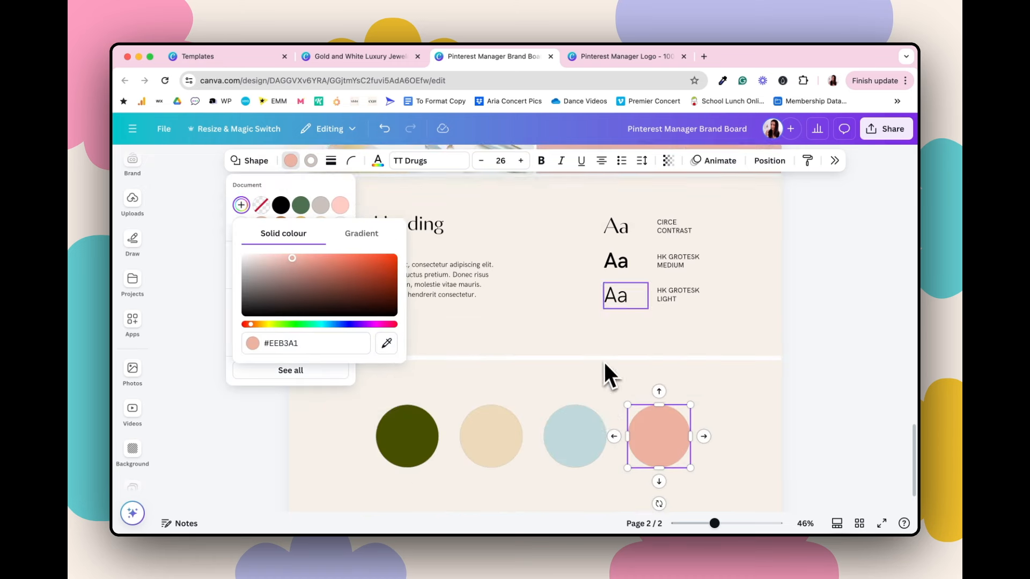
{"action": "scroll", "coordinate": [604, 362], "scroll_direction": "down", "scroll_amount": 2}
{"action": "left_click", "coordinate": [328, 437]}
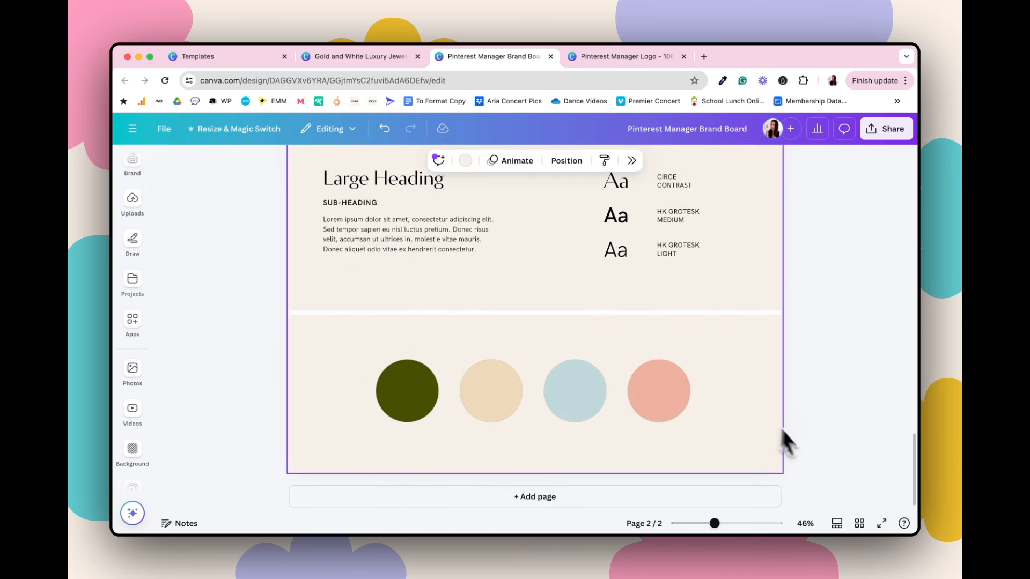
- Change the font of the sub-heading sample text on page 2 to the handwriting font Amsterdam One
{"action": "left_click_drag", "start_coordinate": [716, 521], "coordinate": [694, 524]}
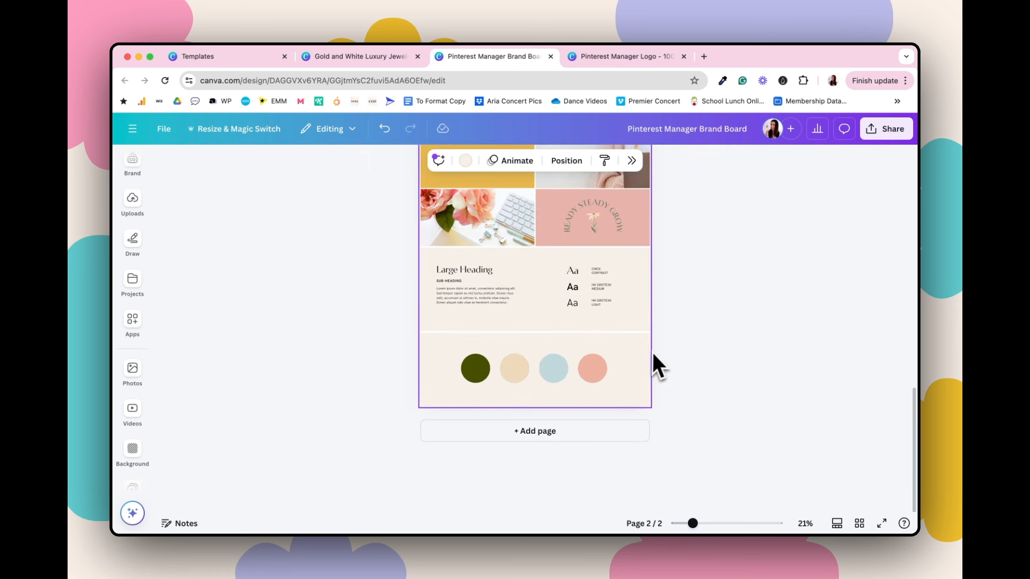
{"action": "scroll", "coordinate": [662, 343], "scroll_direction": "up", "scroll_amount": 2}
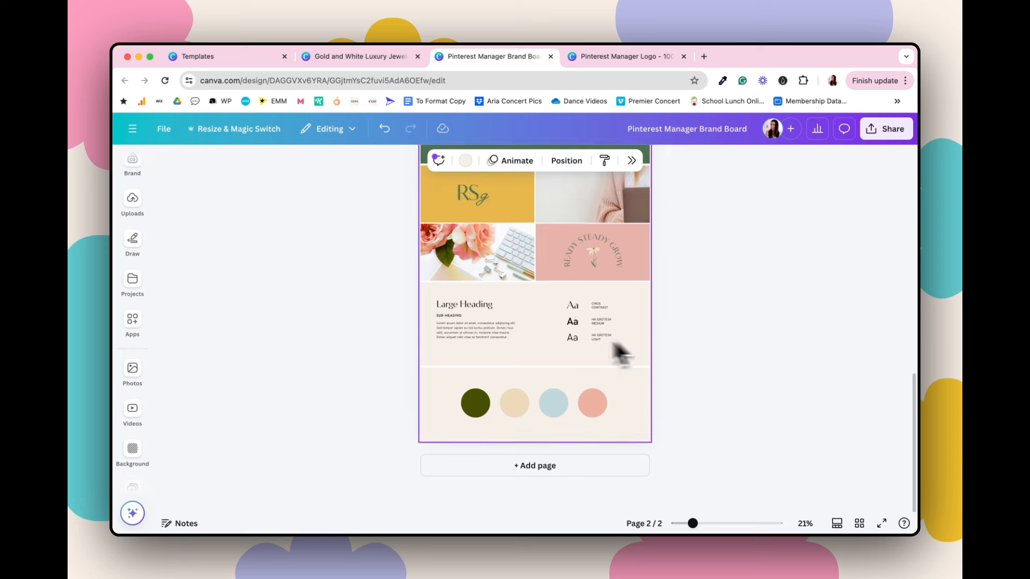
{"action": "left_click_drag", "start_coordinate": [693, 523], "coordinate": [718, 524]}
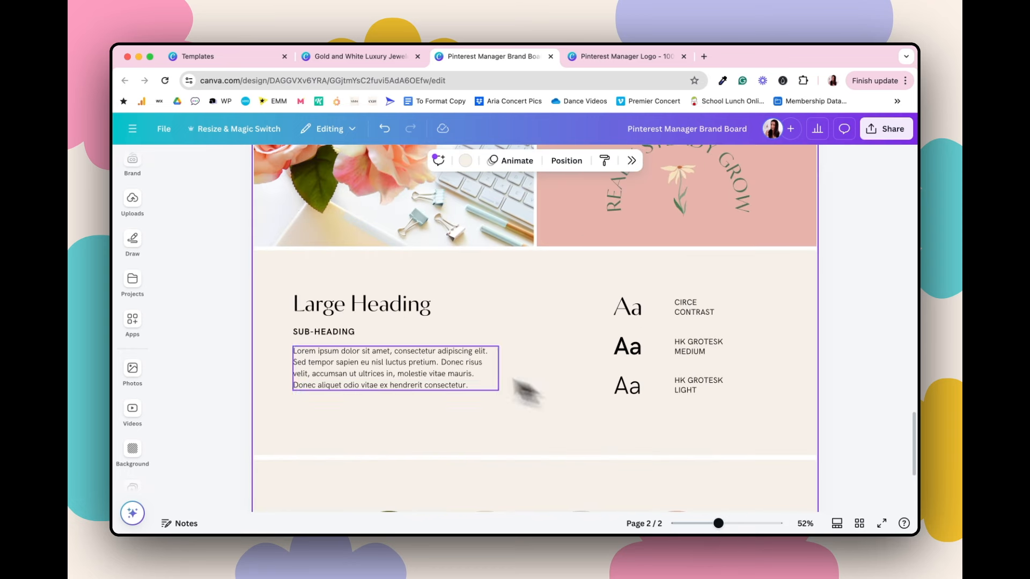
{"action": "left_click", "coordinate": [417, 314]}
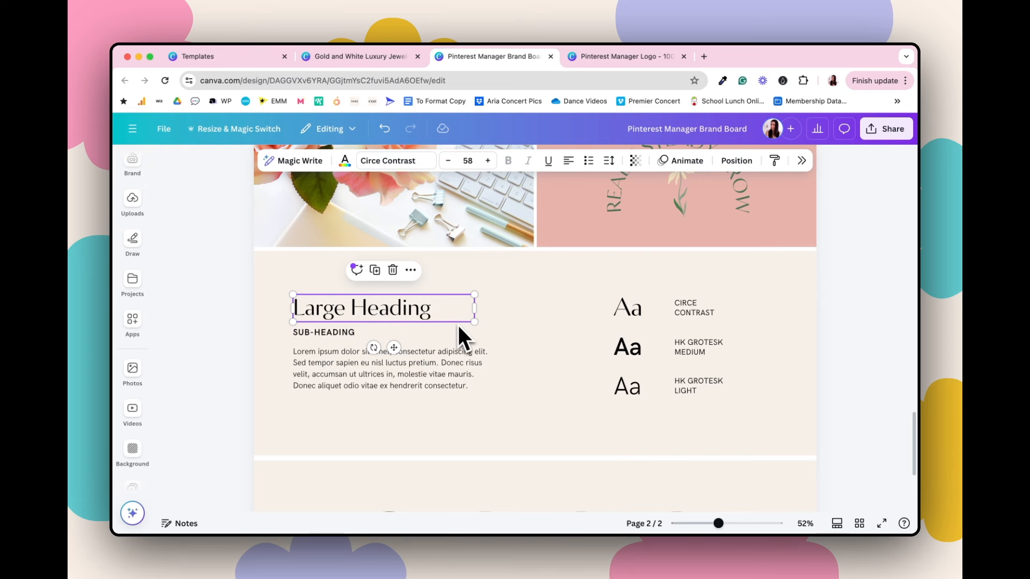
{"action": "left_click", "coordinate": [313, 335]}
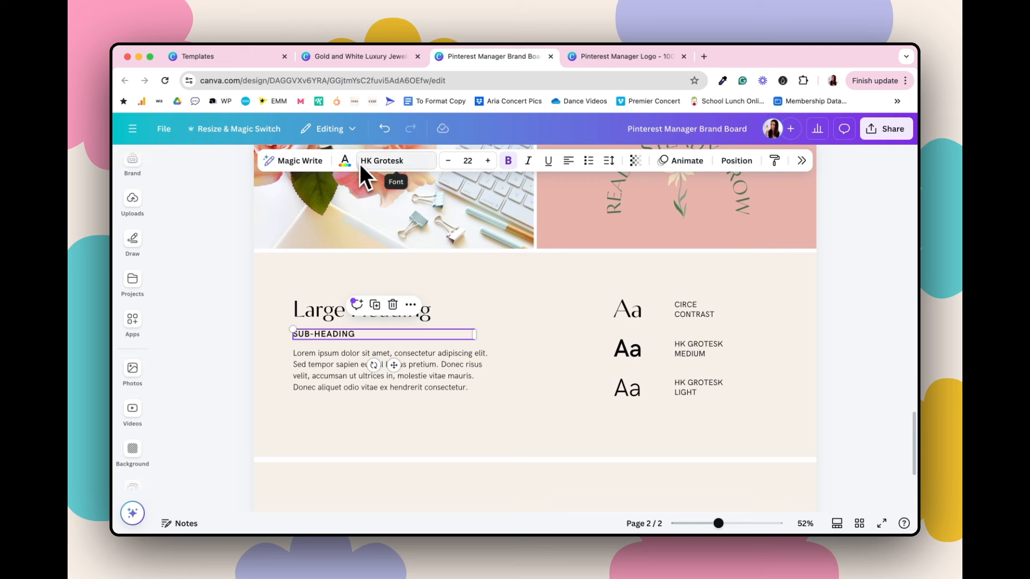
{"action": "left_click", "coordinate": [394, 160]}
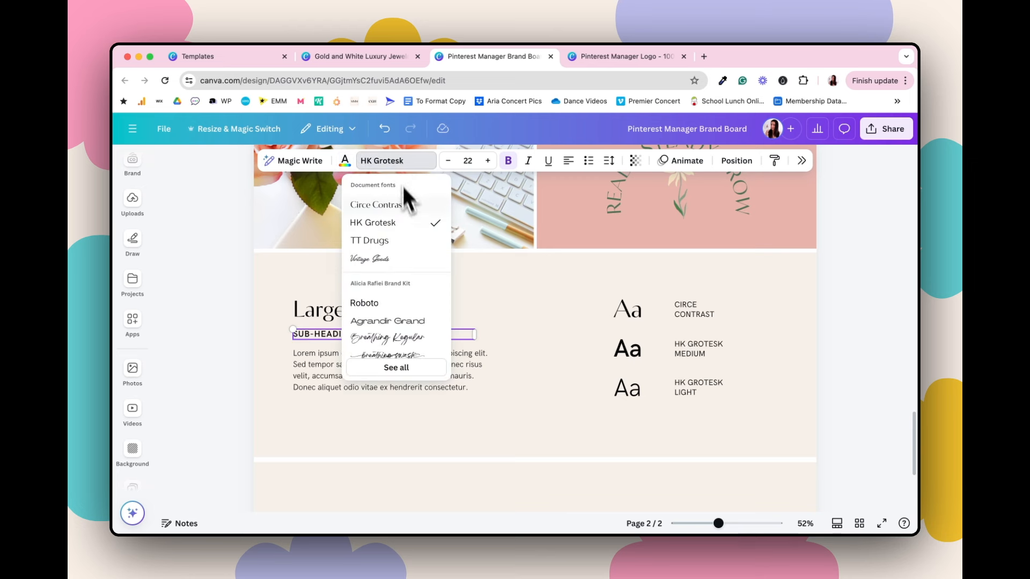
{"action": "scroll", "coordinate": [421, 322], "scroll_direction": "down", "scroll_amount": 6}
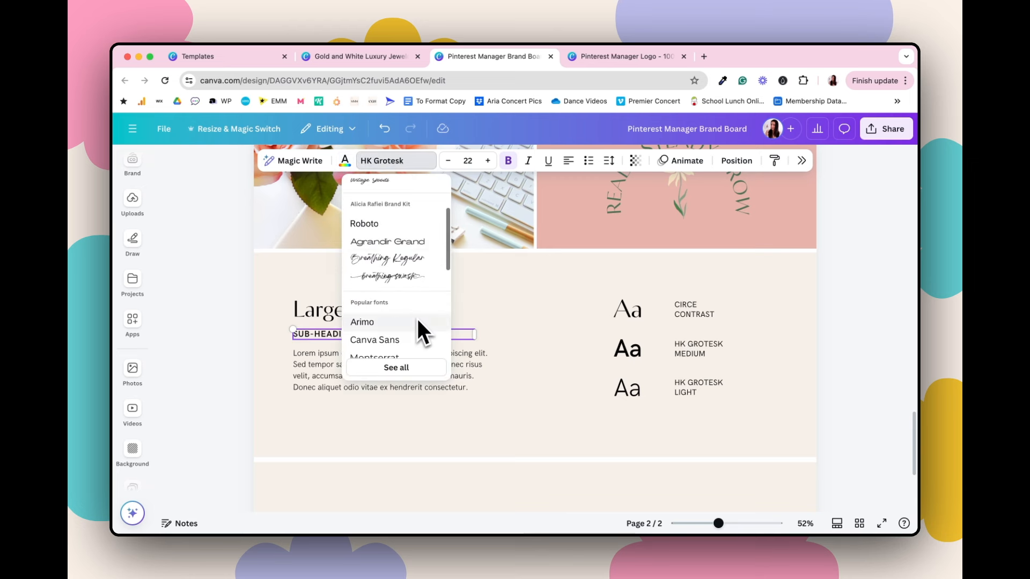
{"action": "scroll", "coordinate": [417, 322], "scroll_direction": "down", "scroll_amount": 2}
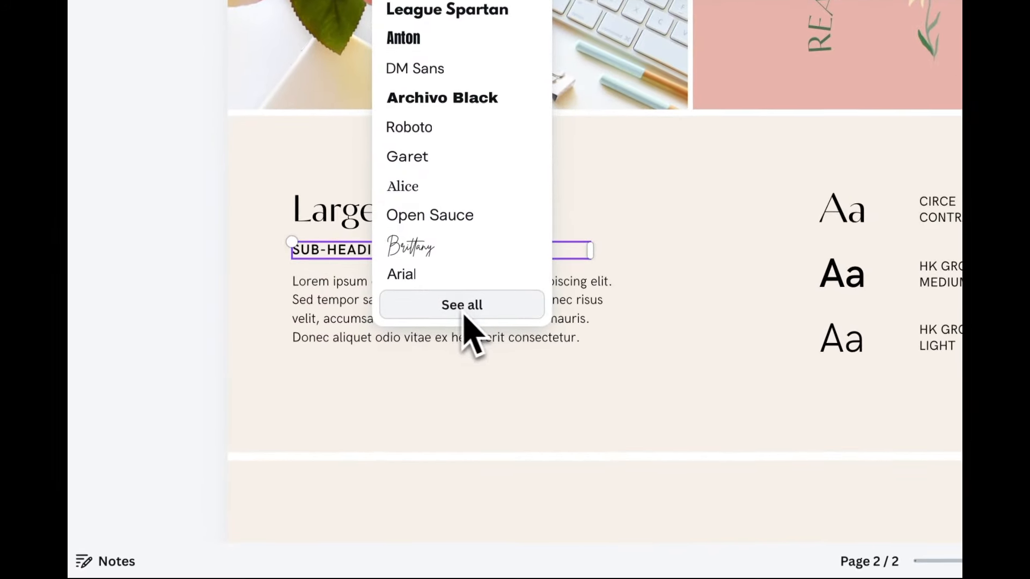
{"action": "left_click", "coordinate": [477, 316]}
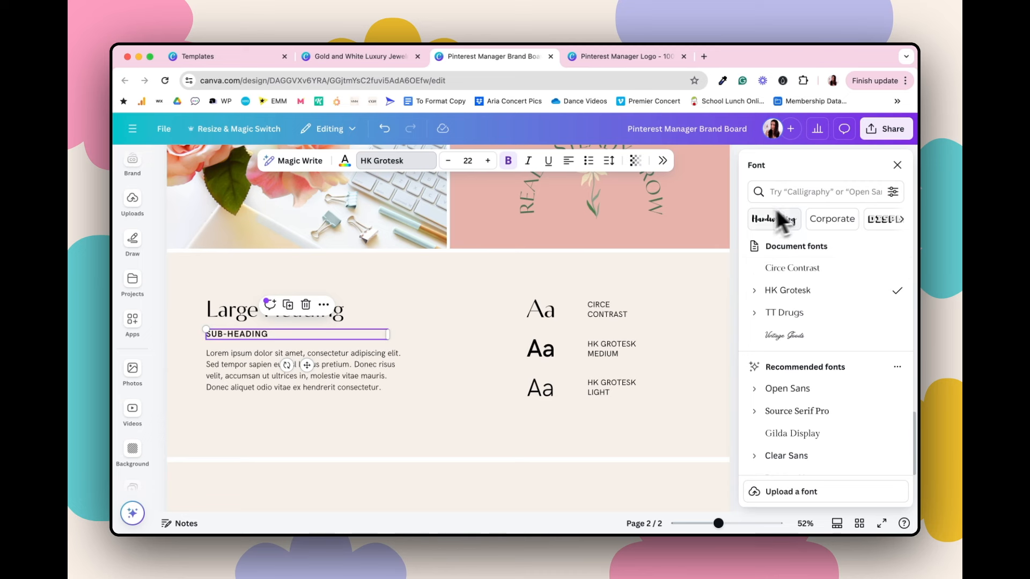
{"action": "left_click", "coordinate": [903, 219]}
{"action": "left_click", "coordinate": [902, 219]}
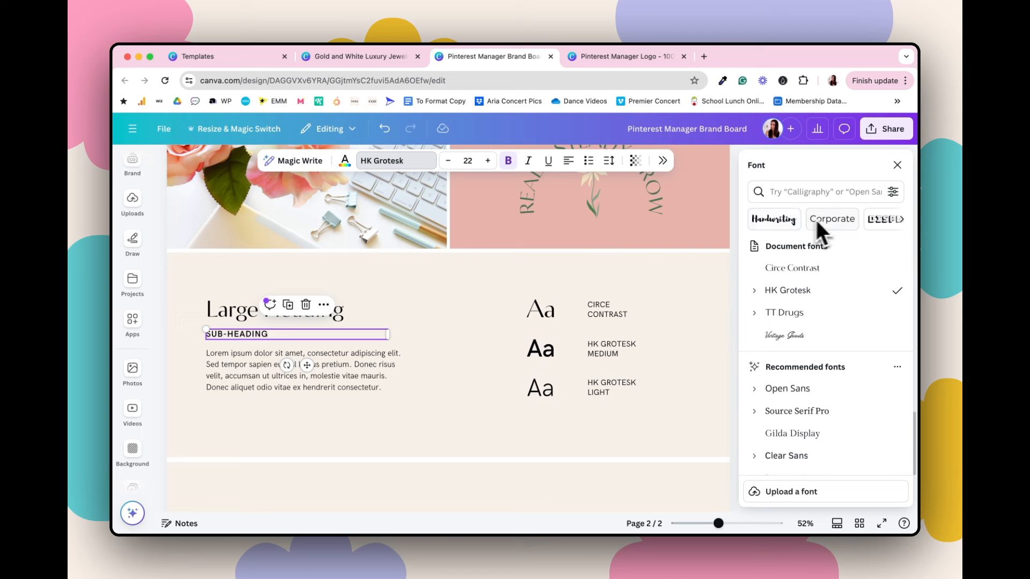
{"action": "left_click", "coordinate": [785, 219]}
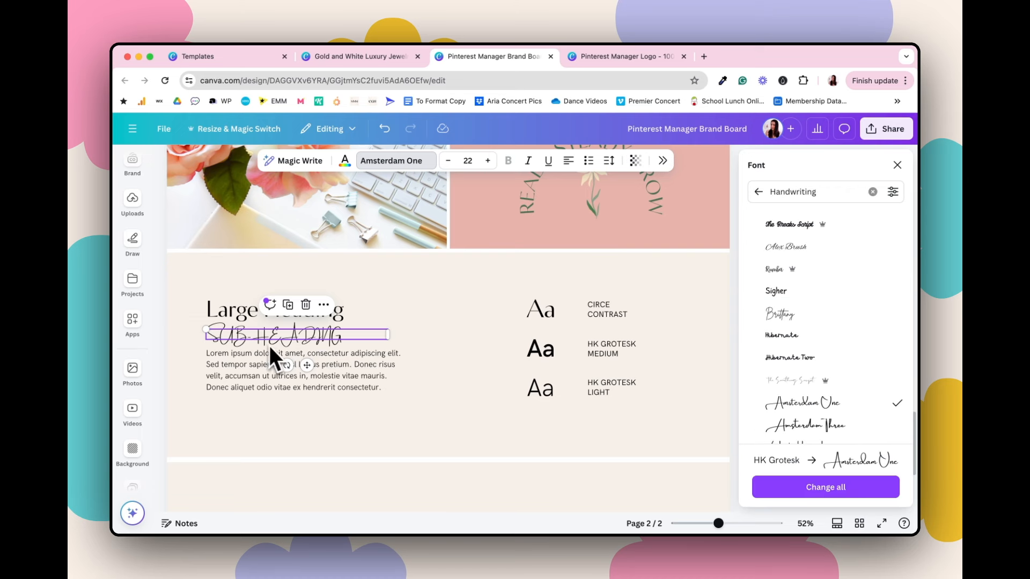
{"action": "left_click", "coordinate": [896, 165]}
- Turn off the all-capitals formatting on the sub-heading sample text
{"action": "left_click", "coordinate": [538, 313]}
{"action": "left_click", "coordinate": [407, 340]}
{"action": "left_click", "coordinate": [801, 161]}
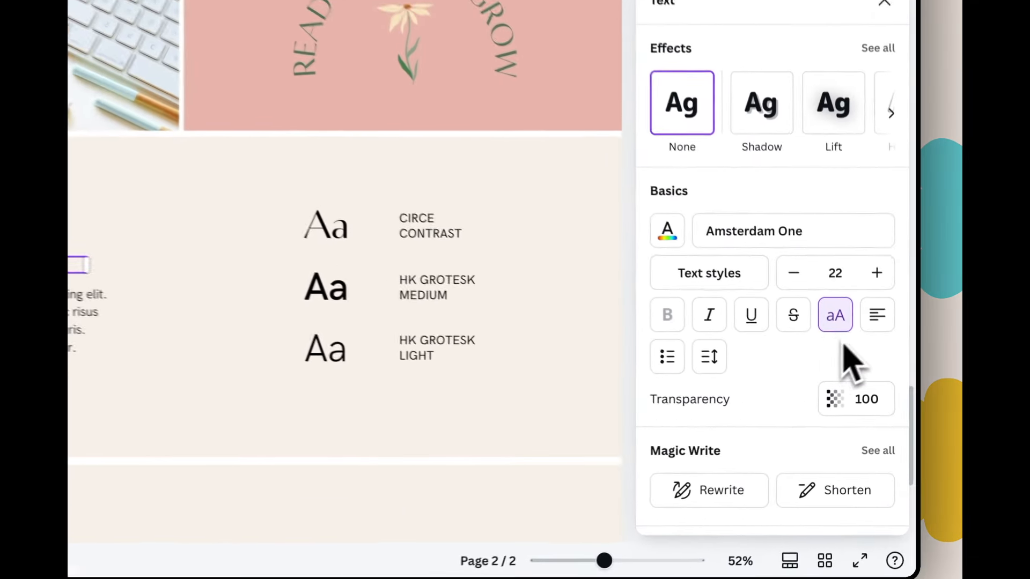
{"action": "left_click", "coordinate": [827, 315]}
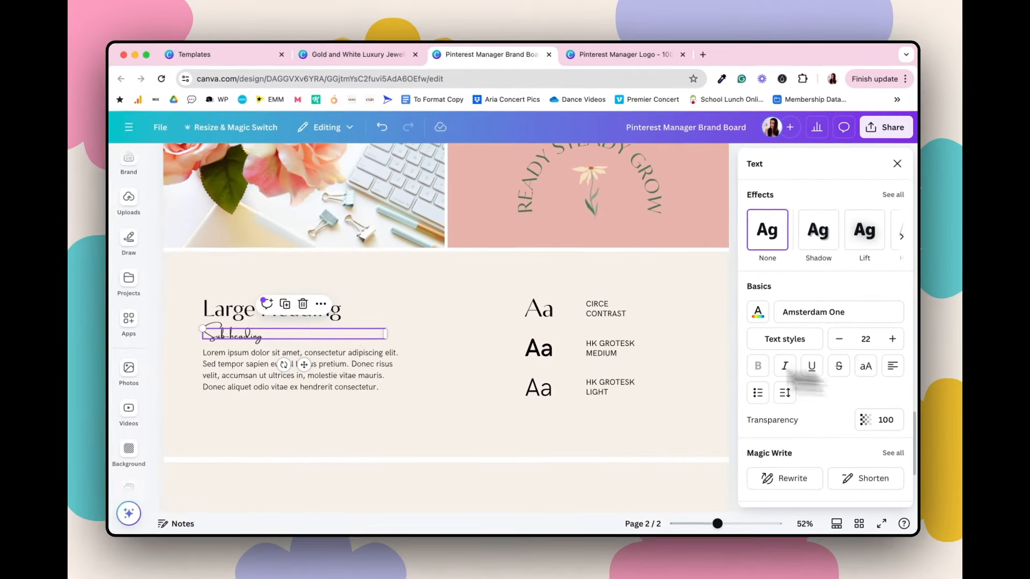
{"action": "left_click", "coordinate": [398, 332]}
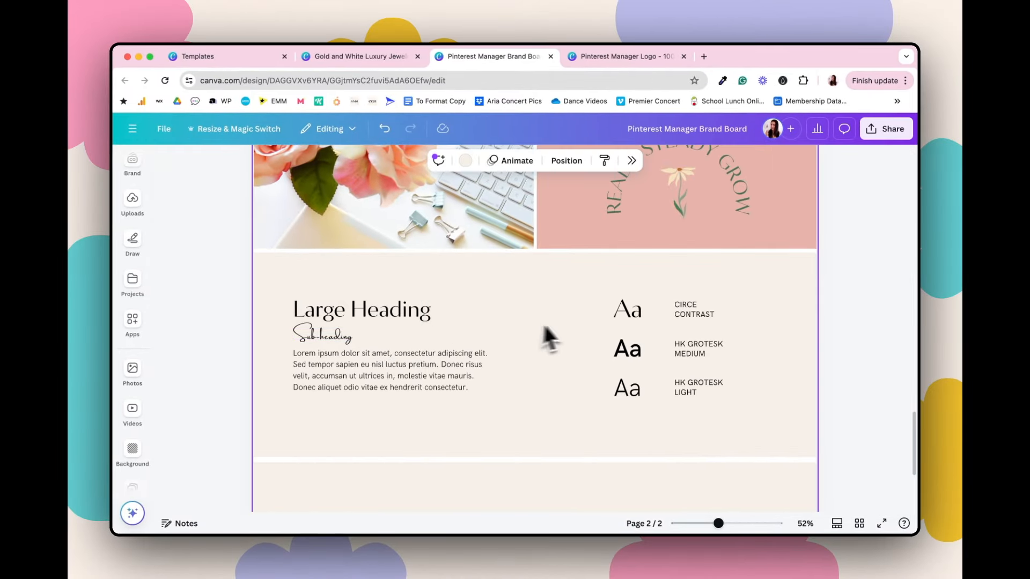
- Review the whole alternative brand board on page 2, comparing its logo blocks with the new photos, fonts and colour palette
{"action": "scroll", "coordinate": [571, 322], "scroll_direction": "up", "scroll_amount": 10}
{"action": "scroll", "coordinate": [572, 323], "scroll_direction": "up", "scroll_amount": 2}
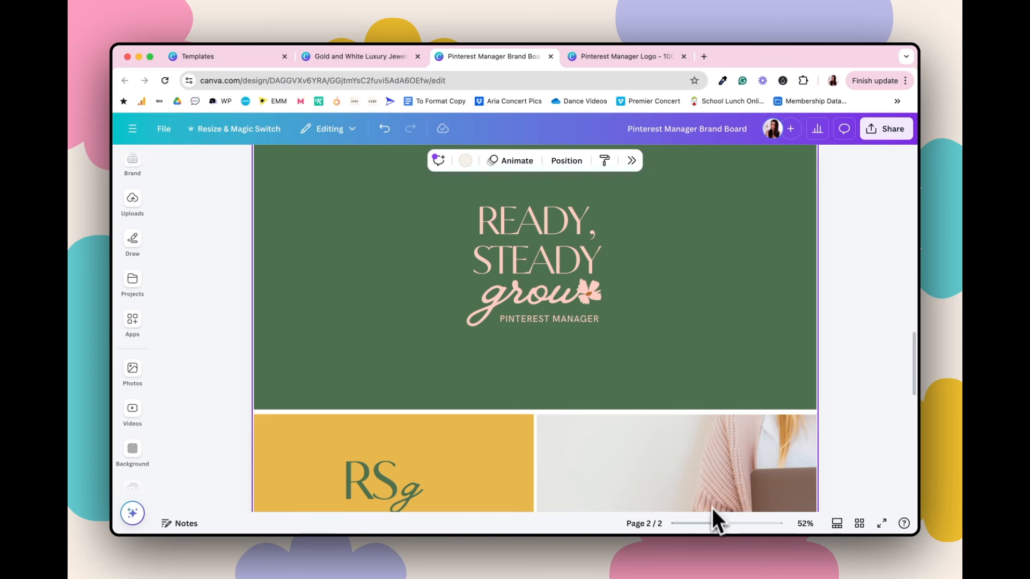
{"action": "left_click_drag", "start_coordinate": [717, 524], "coordinate": [698, 528]}
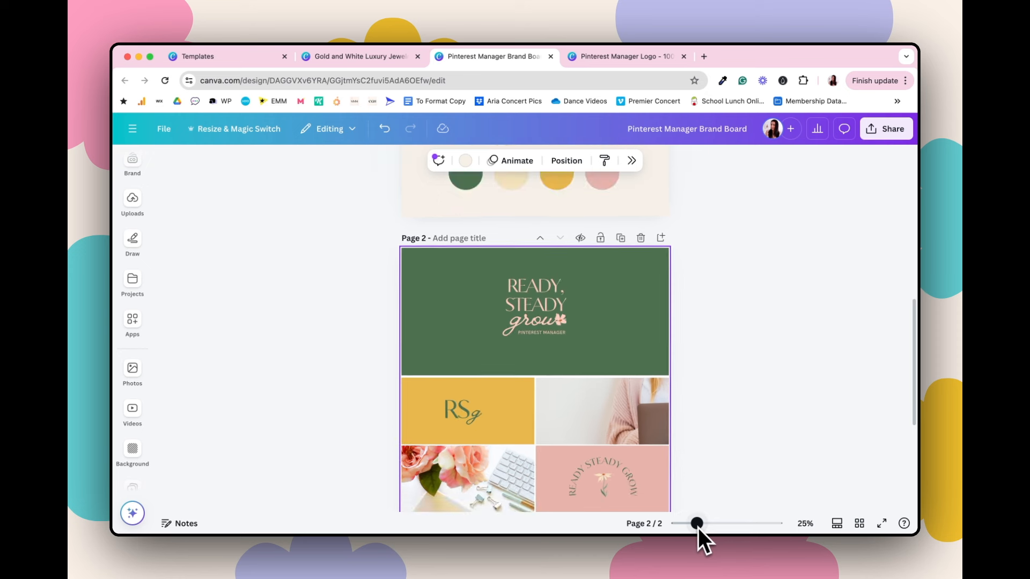
{"action": "scroll", "coordinate": [734, 414], "scroll_direction": "down", "scroll_amount": 2}
{"action": "scroll", "coordinate": [737, 414], "scroll_direction": "down", "scroll_amount": 3}
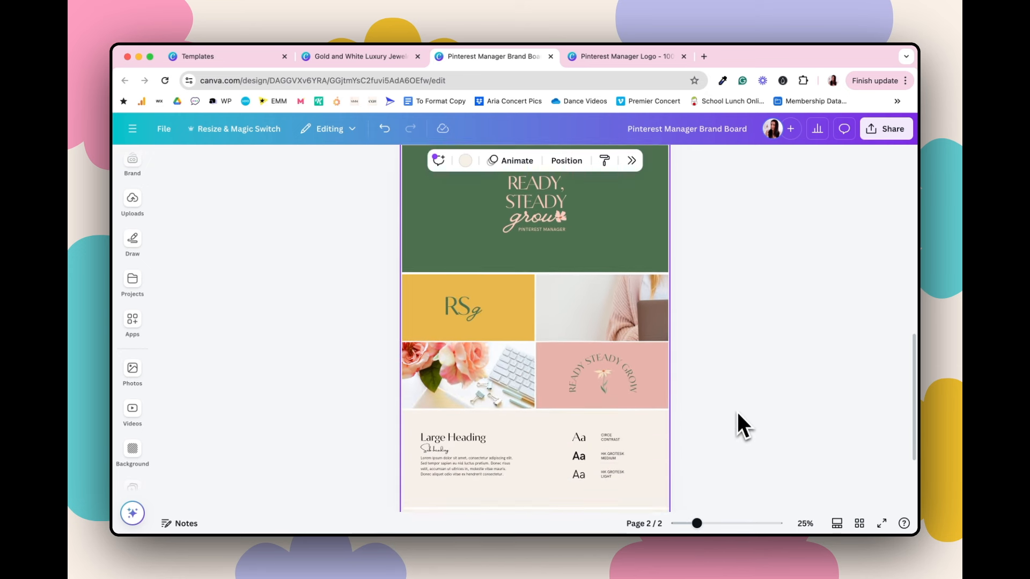
{"action": "scroll", "coordinate": [736, 410], "scroll_direction": "up", "scroll_amount": 2}
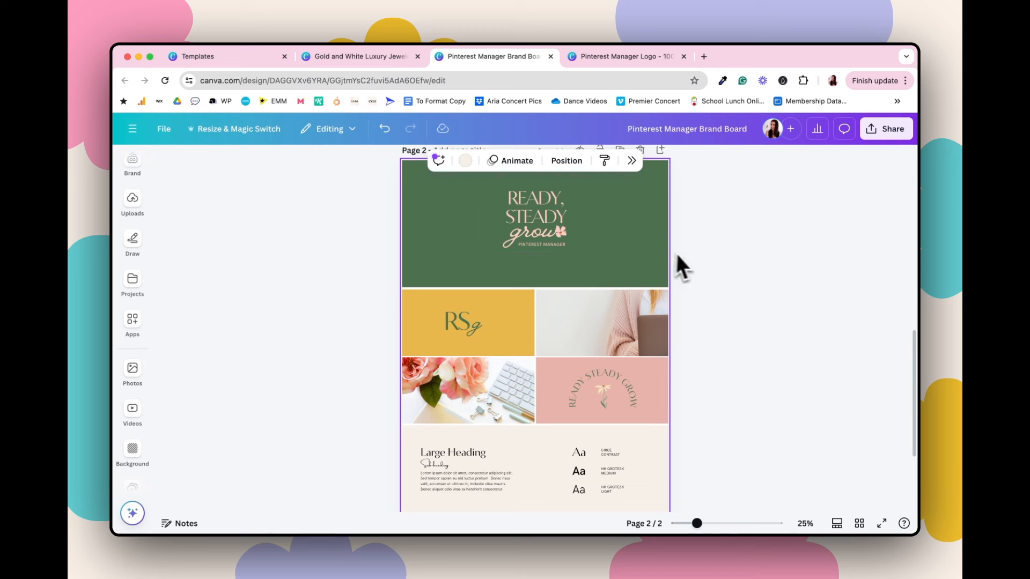
{"action": "scroll", "coordinate": [697, 278], "scroll_direction": "down", "scroll_amount": 3}
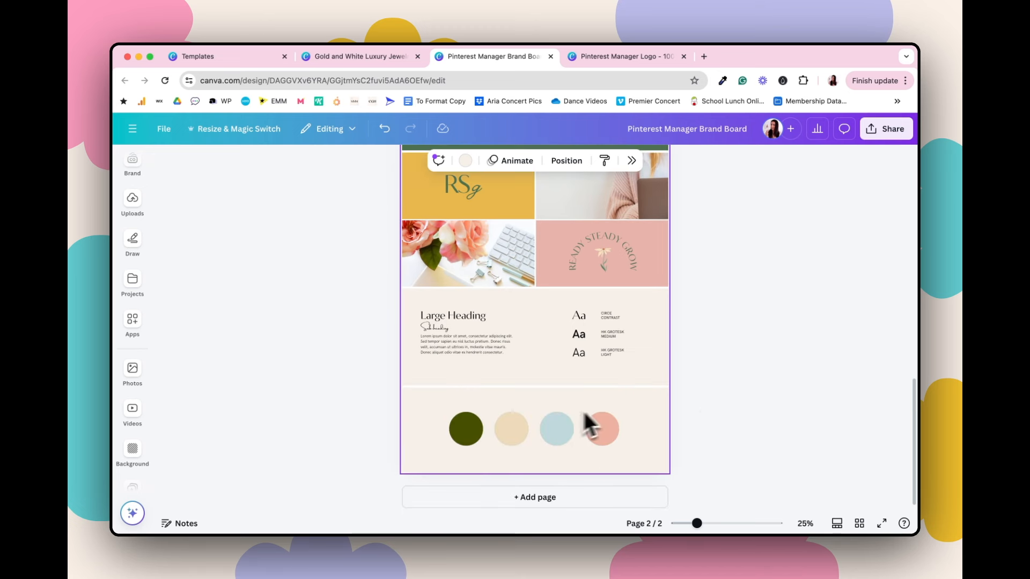
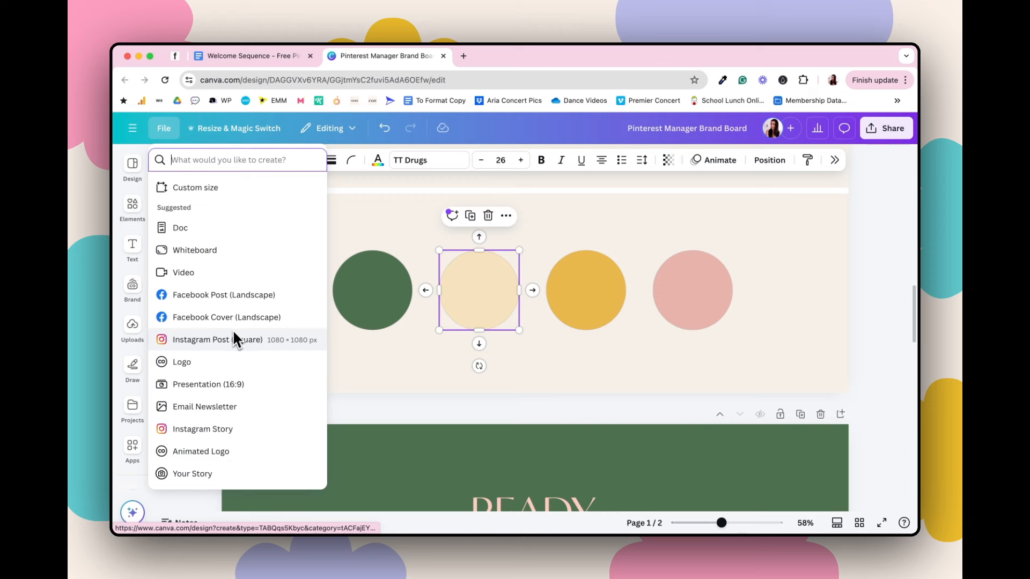
- Create a new custom-size design 1000 px wide and 1500 px high
{"action": "left_click", "coordinate": [185, 186]}
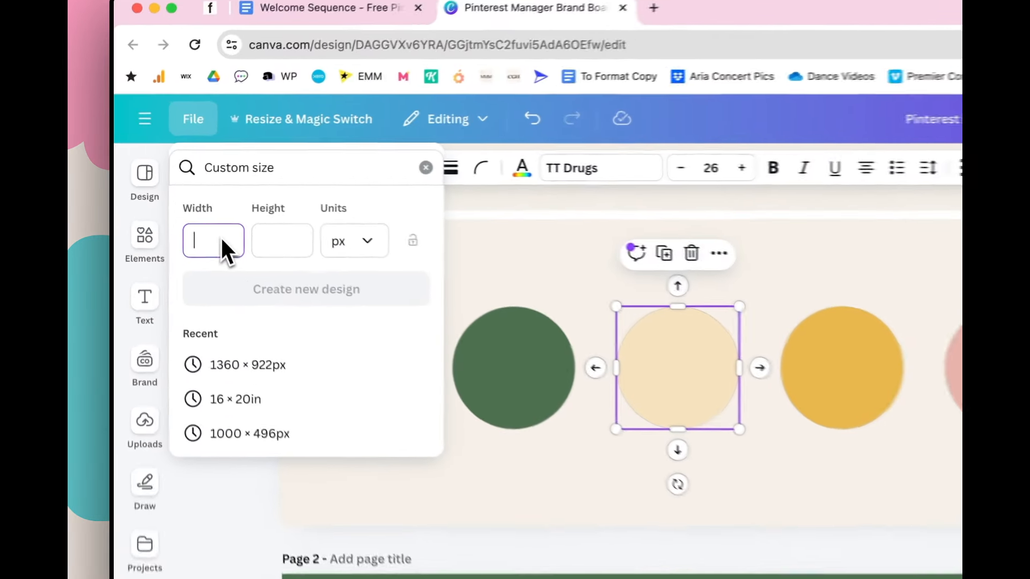
{"action": "type", "text": "10"}
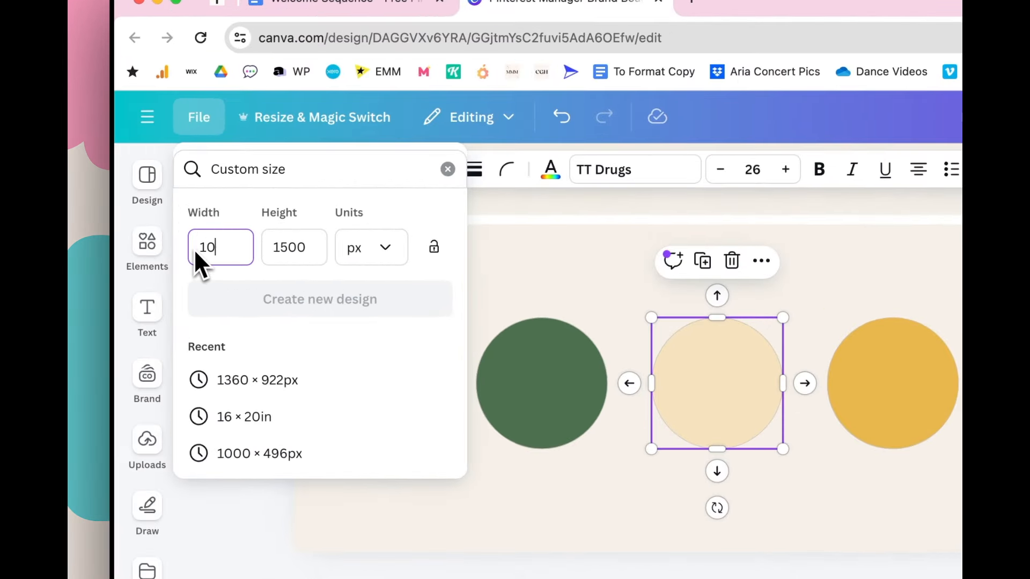
{"action": "type", "text": "00"}
{"action": "left_click", "coordinate": [287, 297]}
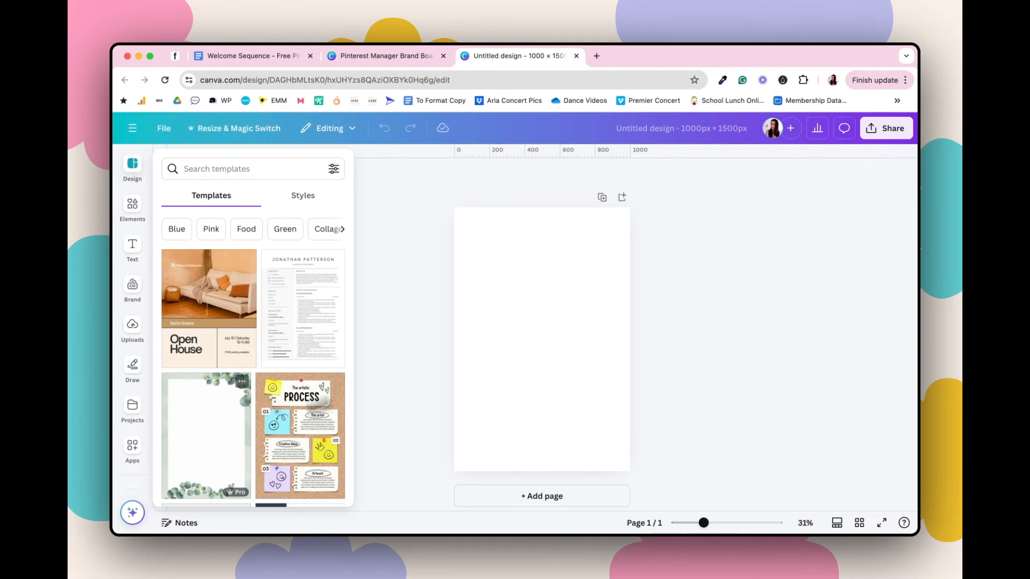
- Search the stock photos for PLANNER and fill the blank page with the photo of hands writing in a spiral-bound planner
{"action": "scroll", "coordinate": [140, 425], "scroll_direction": "down", "scroll_amount": 5}
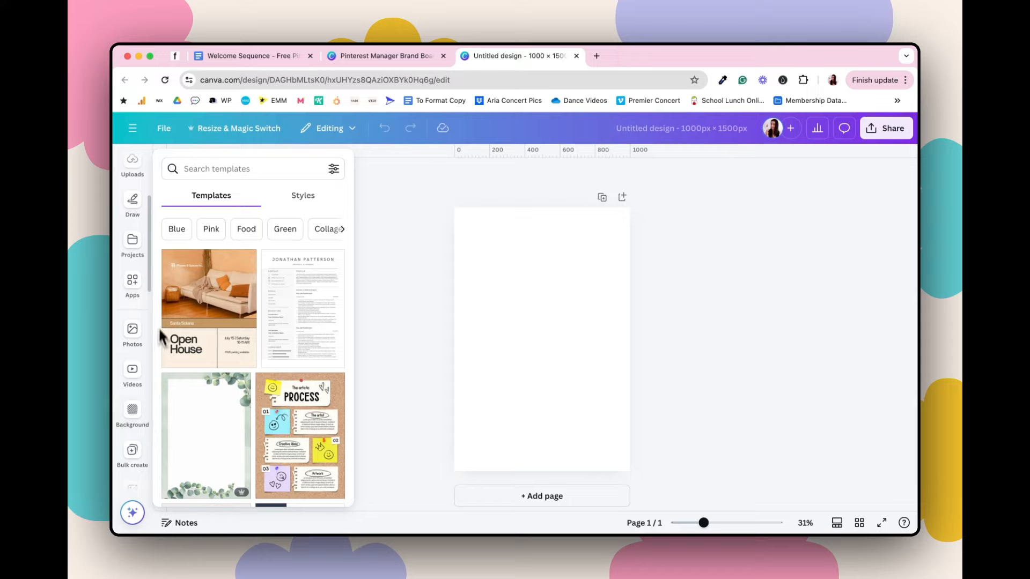
{"action": "left_click", "coordinate": [135, 326]}
{"action": "left_click", "coordinate": [218, 169]}
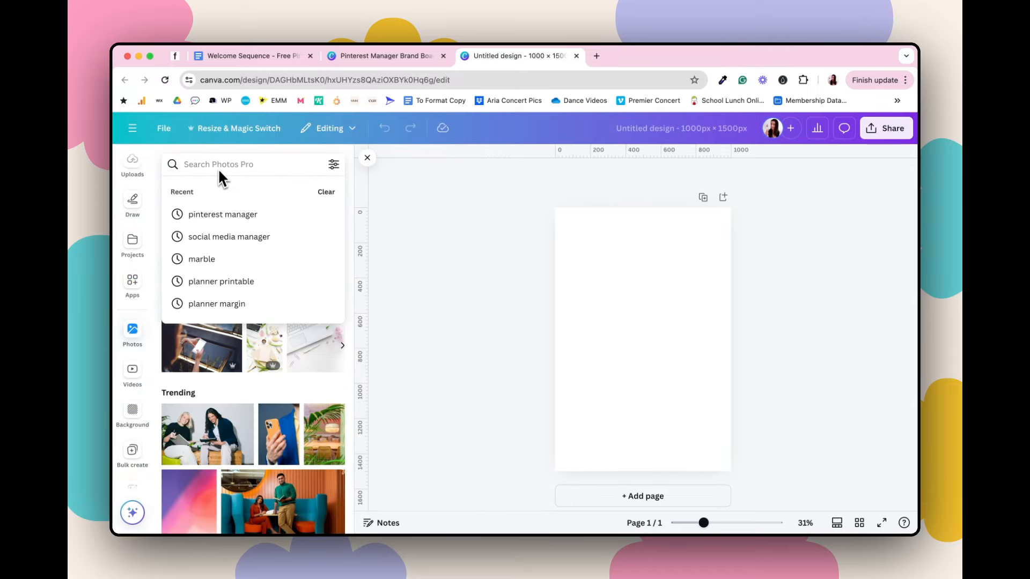
{"action": "type", "text": "PLANNER"}
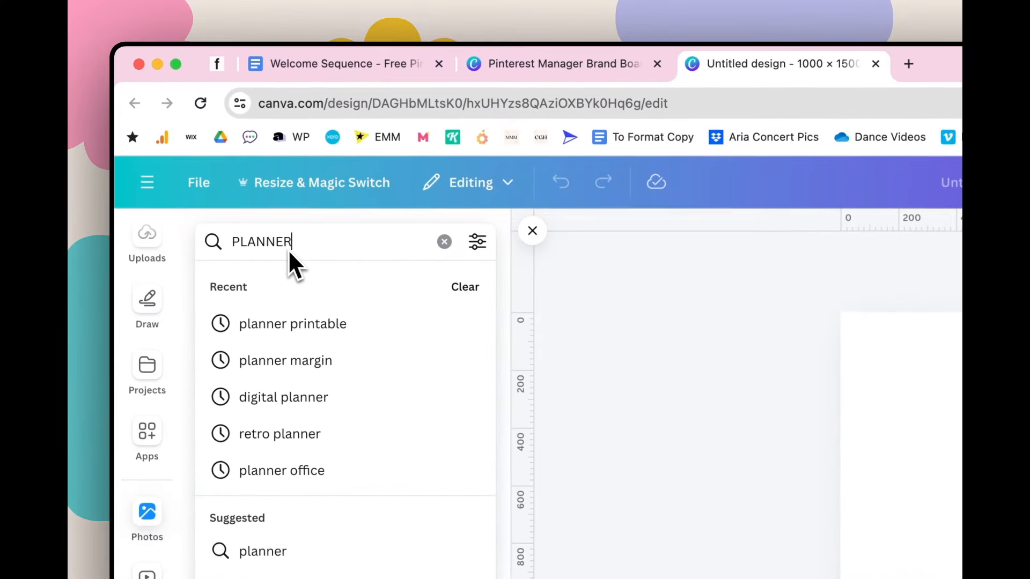
{"action": "key", "text": "Return"}
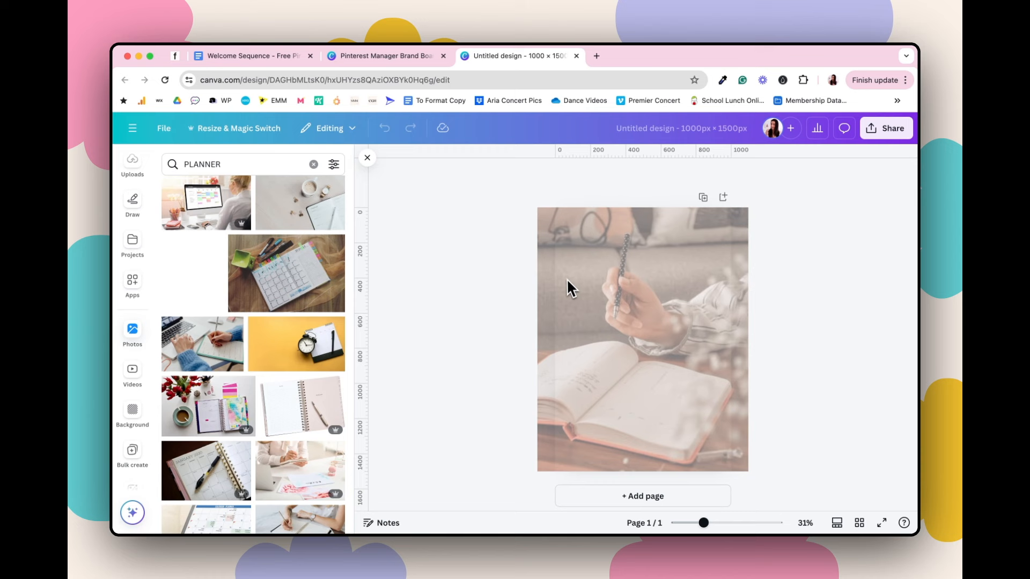
{"action": "left_click", "coordinate": [570, 288]}
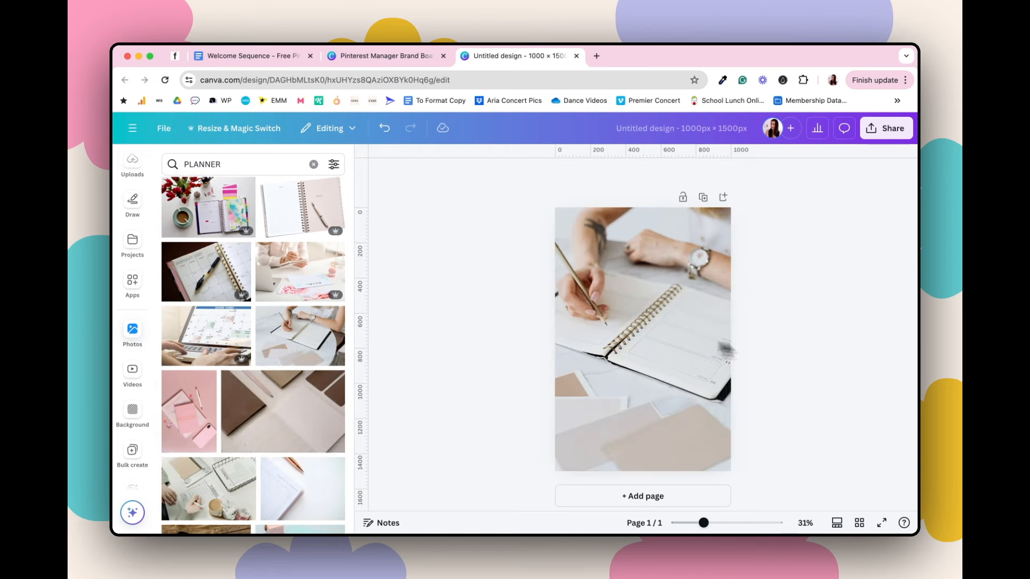
- Download the planner photo design as a PNG file
{"action": "left_click", "coordinate": [875, 138]}
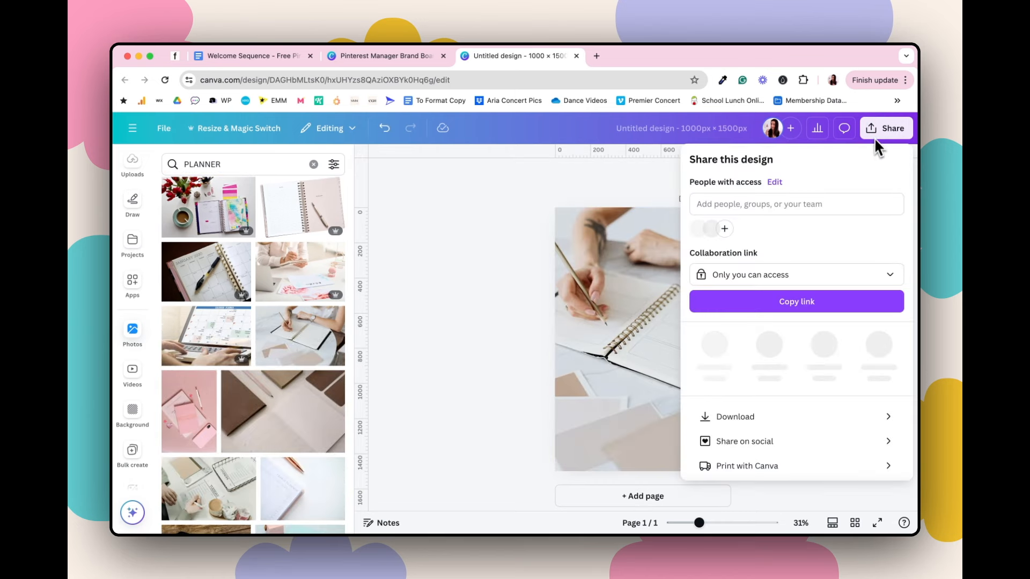
{"action": "left_click", "coordinate": [747, 419]}
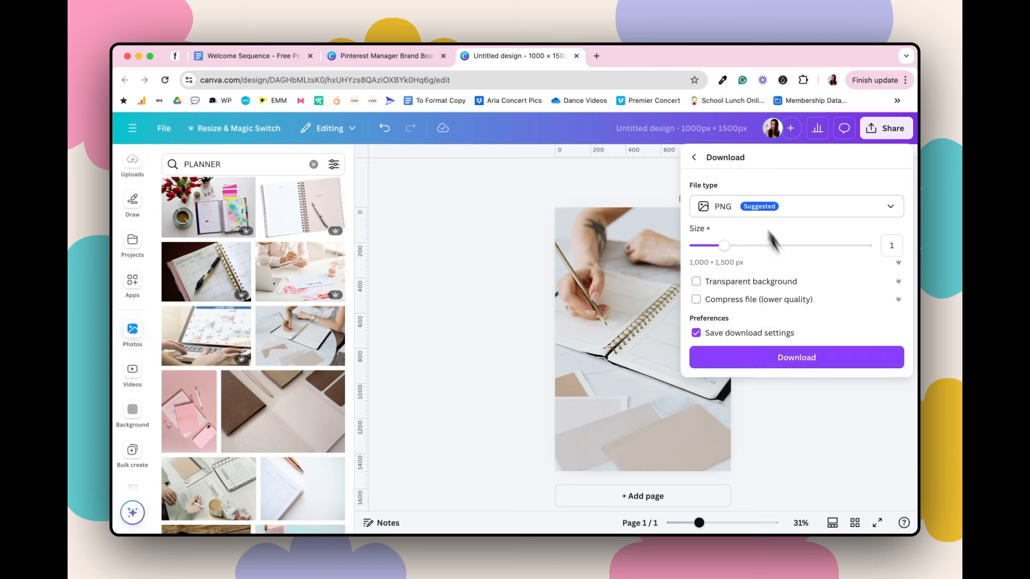
{"action": "left_click", "coordinate": [796, 364]}
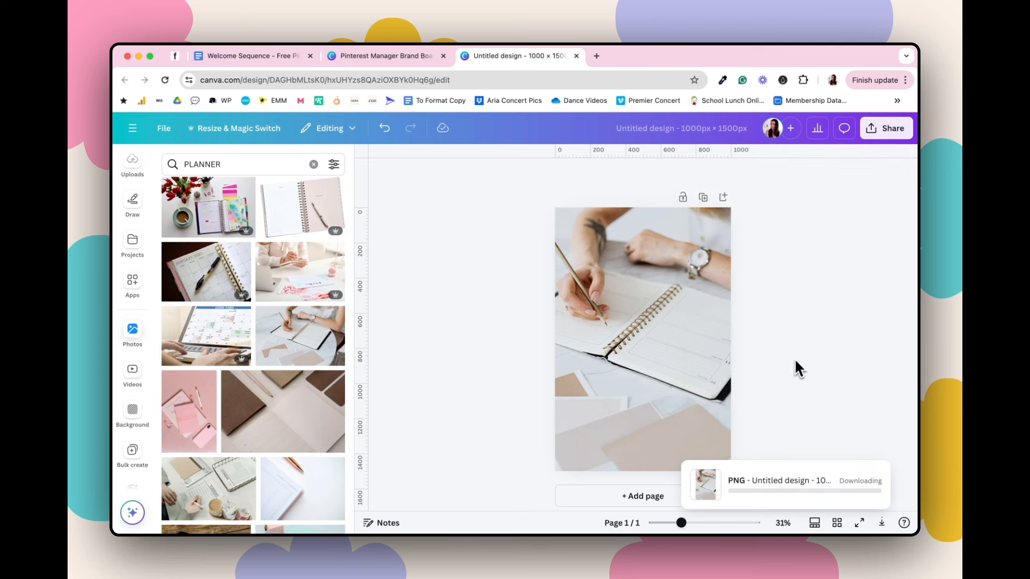
- Switch to the Flodesk email and upload Untitled design.png from Downloads into the empty image area above the WELCOME text box
{"action": "left_click", "coordinate": [174, 57]}
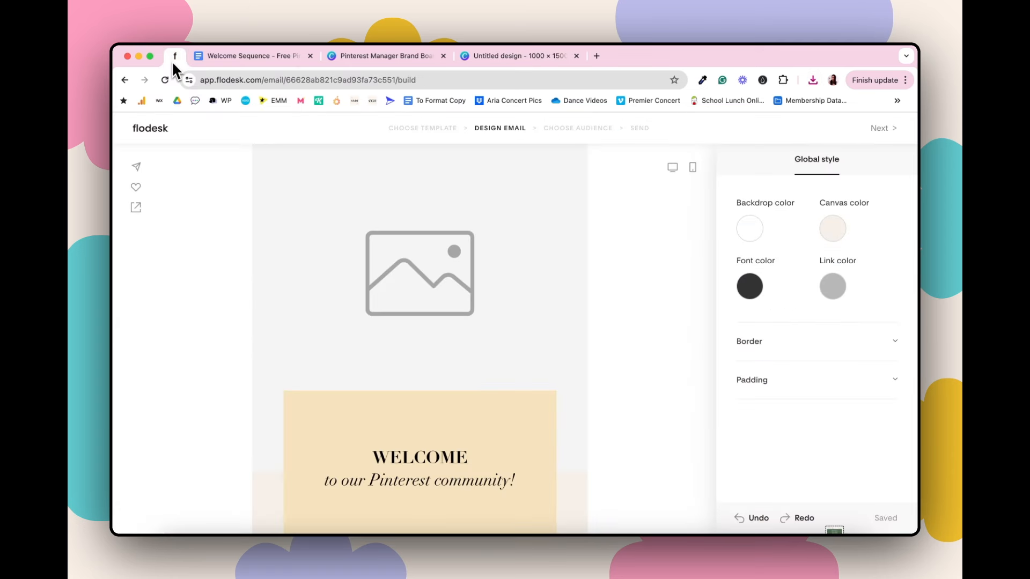
{"action": "left_click", "coordinate": [448, 281]}
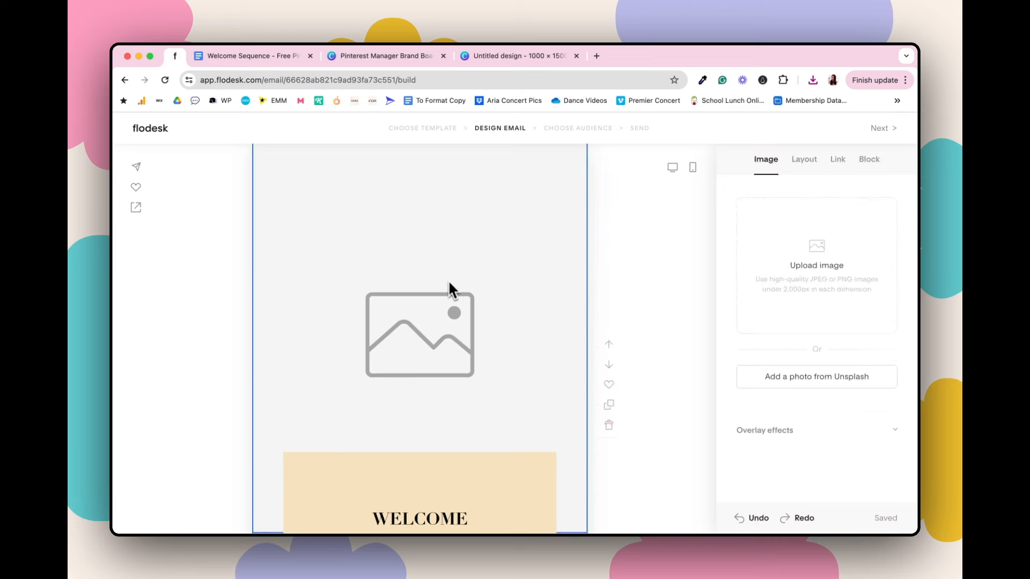
{"action": "left_click", "coordinate": [821, 247]}
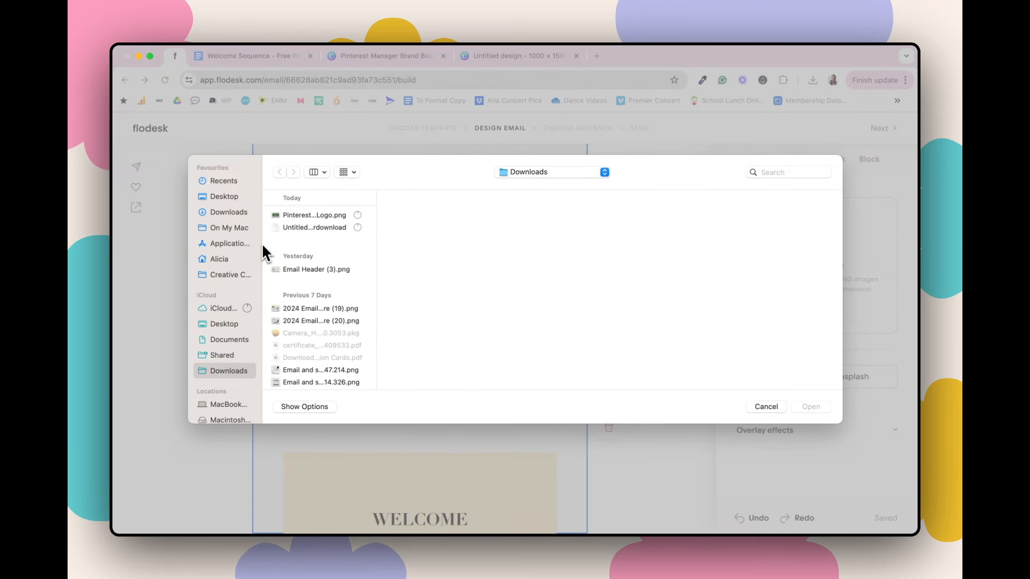
{"action": "left_click", "coordinate": [333, 228]}
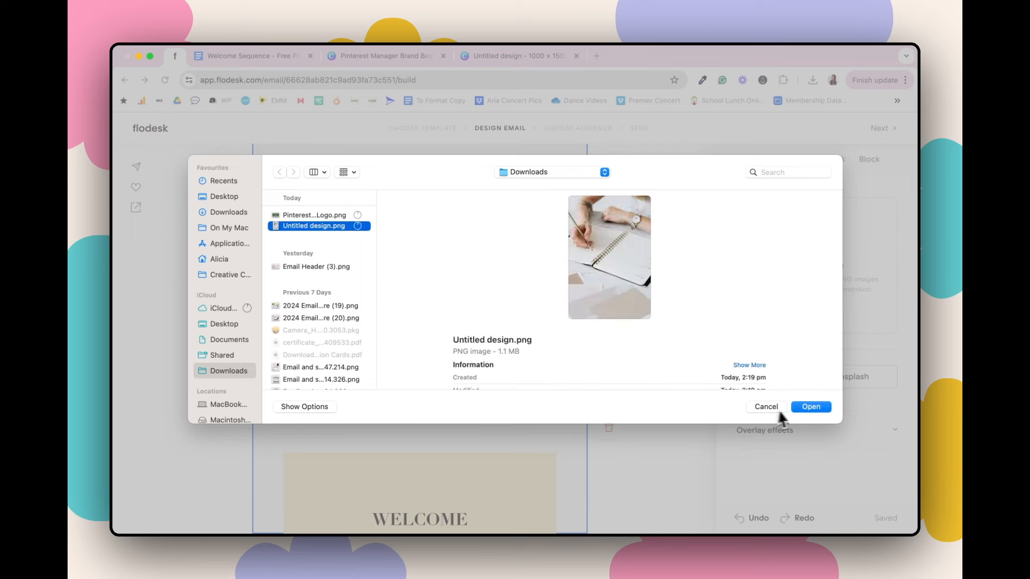
{"action": "left_click", "coordinate": [810, 407]}
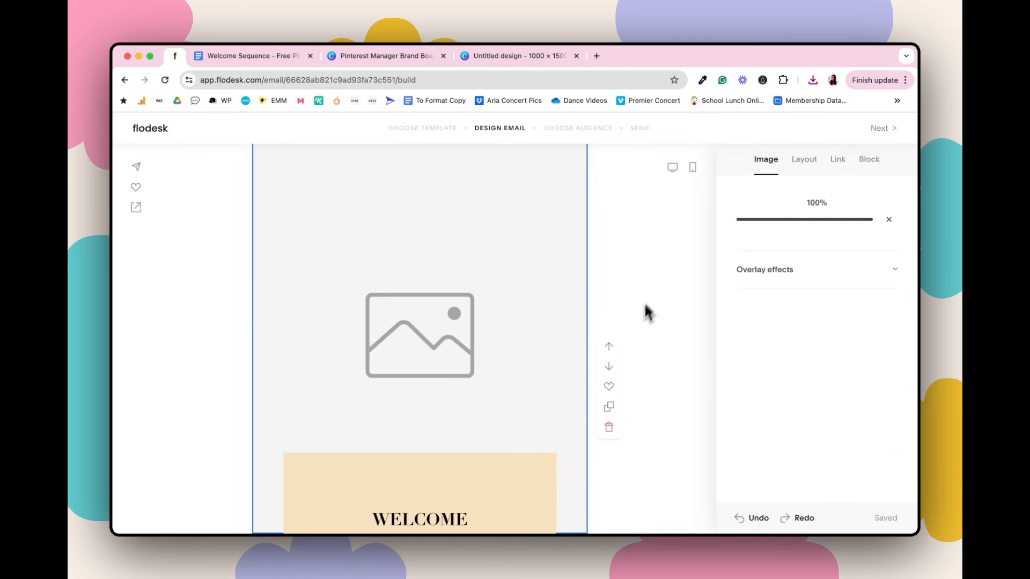
{"action": "left_click", "coordinate": [608, 259]}
{"action": "scroll", "coordinate": [522, 282], "scroll_direction": "up", "scroll_amount": 3}
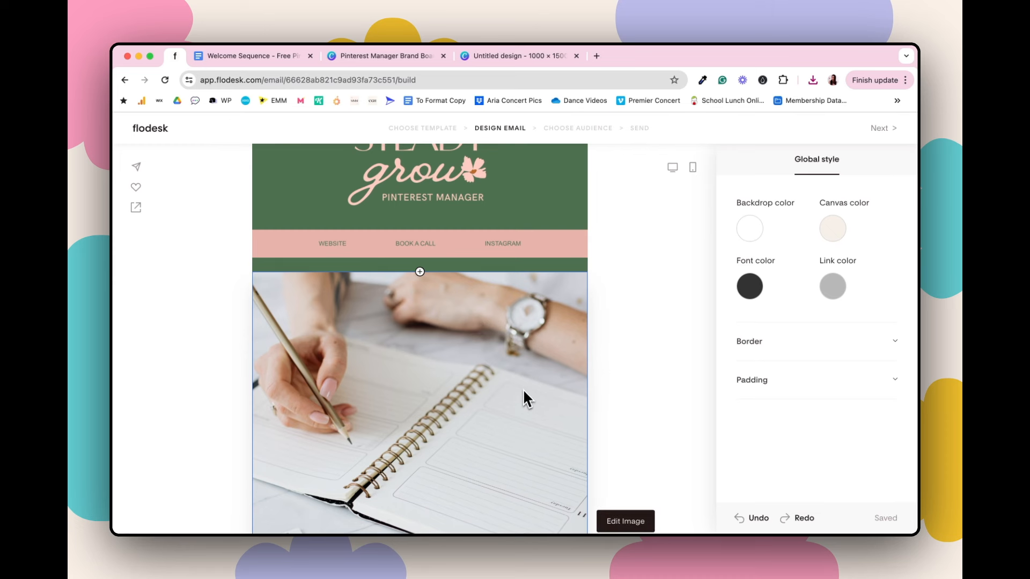
- Insert a layout block between the body text and the CLICK HERE button
{"action": "scroll", "coordinate": [523, 388], "scroll_direction": "down", "scroll_amount": 5}
{"action": "scroll", "coordinate": [523, 388], "scroll_direction": "down", "scroll_amount": 6}
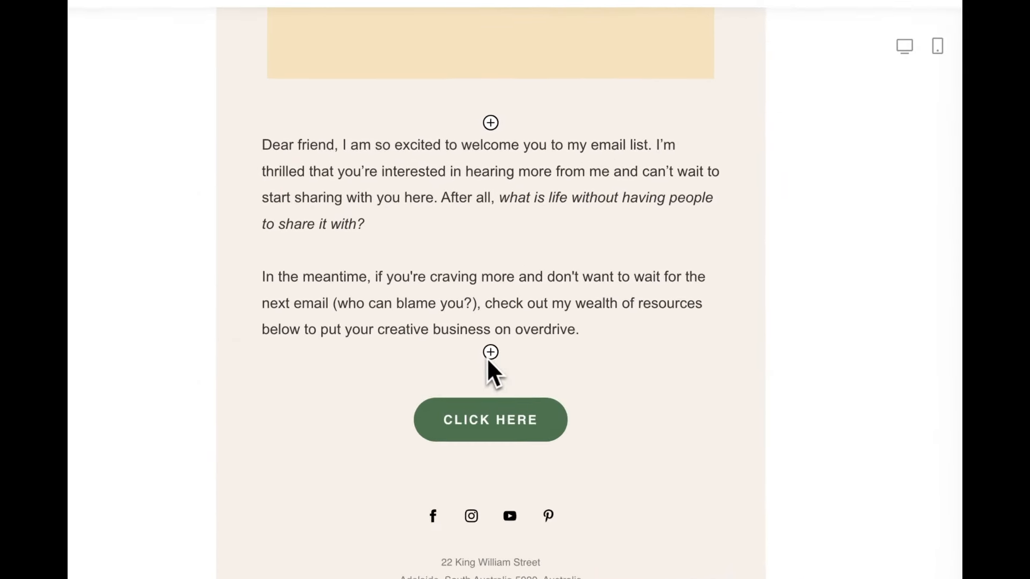
{"action": "left_click", "coordinate": [419, 355]}
{"action": "scroll", "coordinate": [490, 358], "scroll_direction": "down", "scroll_amount": 3}
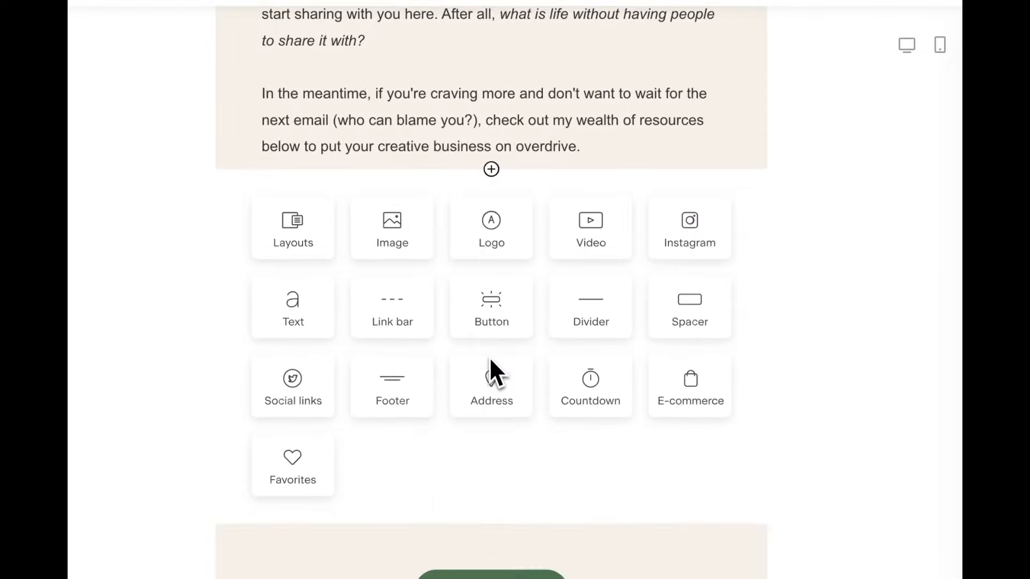
{"action": "left_click", "coordinate": [292, 236]}
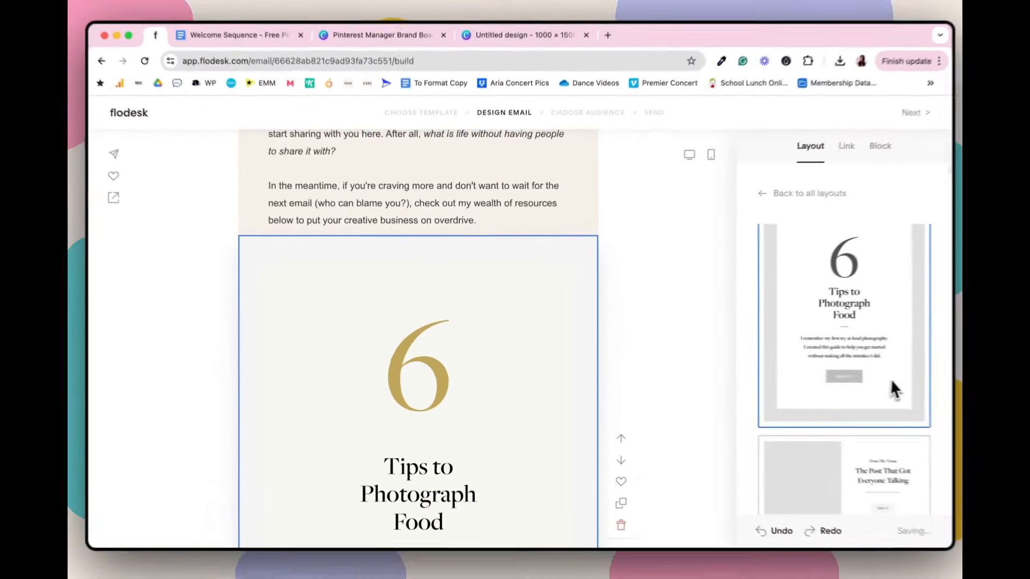
- Change the new block to the layout with a circular image beside the "ON THE BLOG" text
{"action": "scroll", "coordinate": [864, 378], "scroll_direction": "down", "scroll_amount": 10}
{"action": "scroll", "coordinate": [862, 382], "scroll_direction": "down", "scroll_amount": 10}
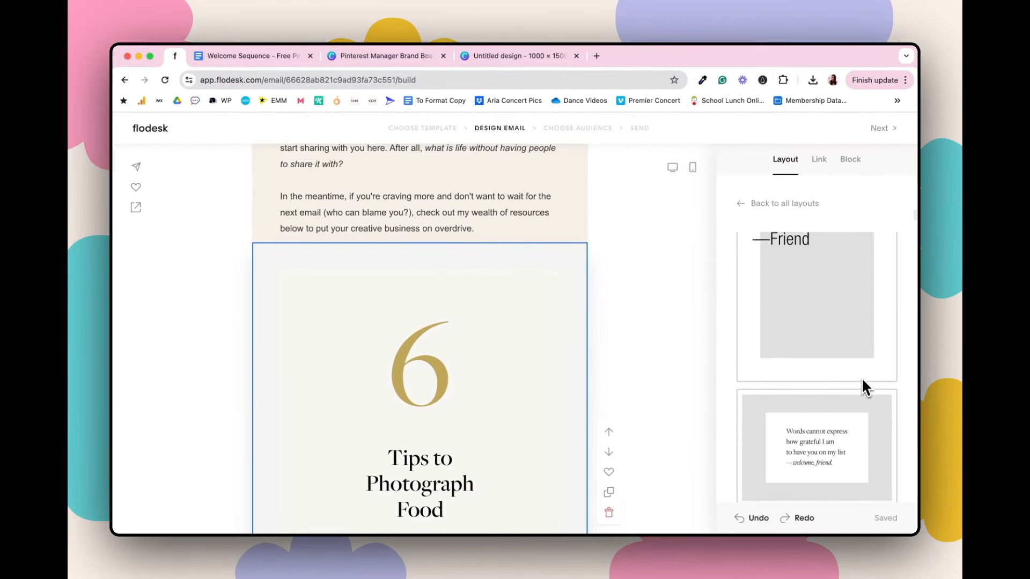
{"action": "scroll", "coordinate": [861, 377], "scroll_direction": "down", "scroll_amount": 10}
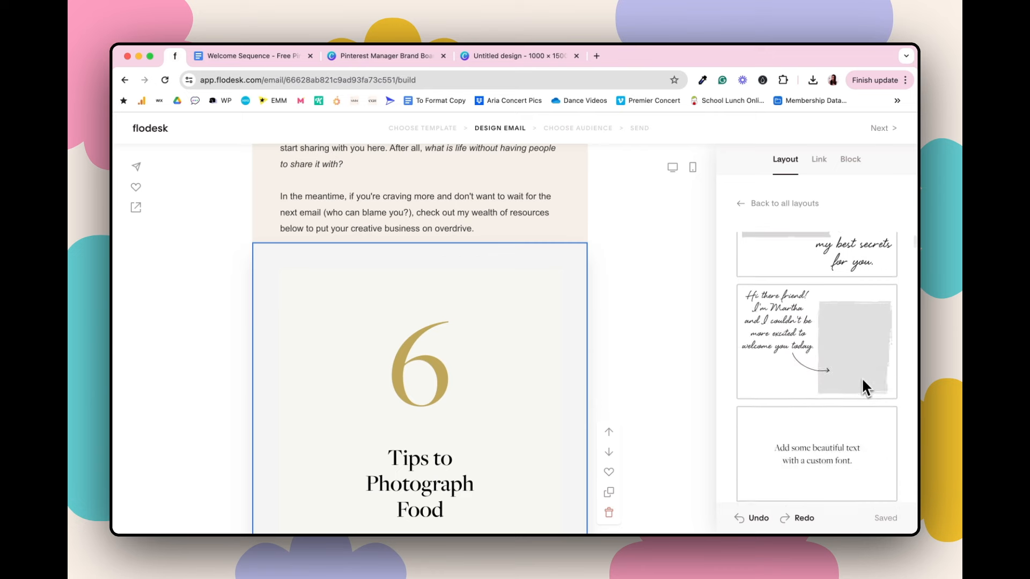
{"action": "scroll", "coordinate": [861, 377], "scroll_direction": "down", "scroll_amount": 5}
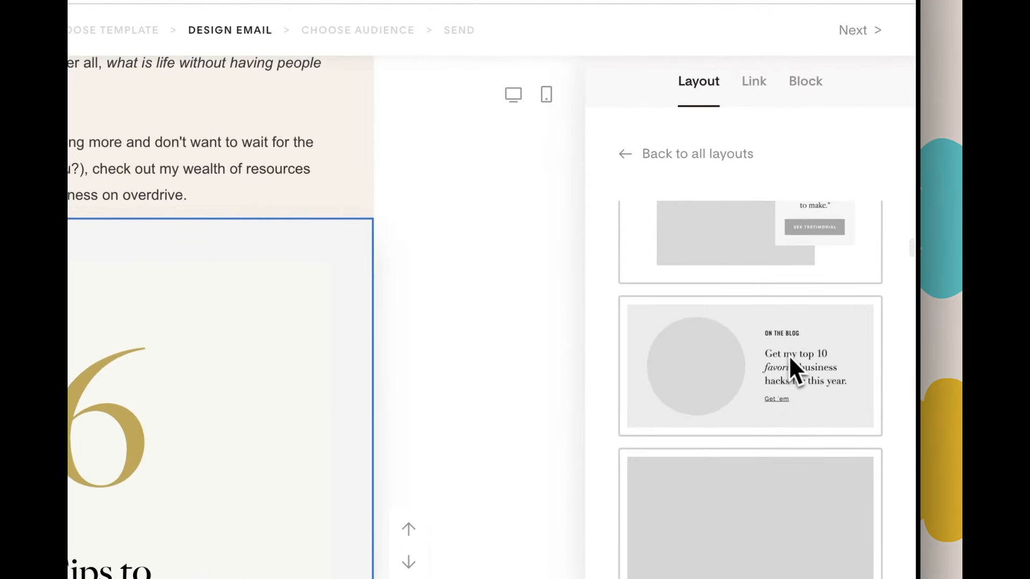
{"action": "left_click", "coordinate": [762, 373]}
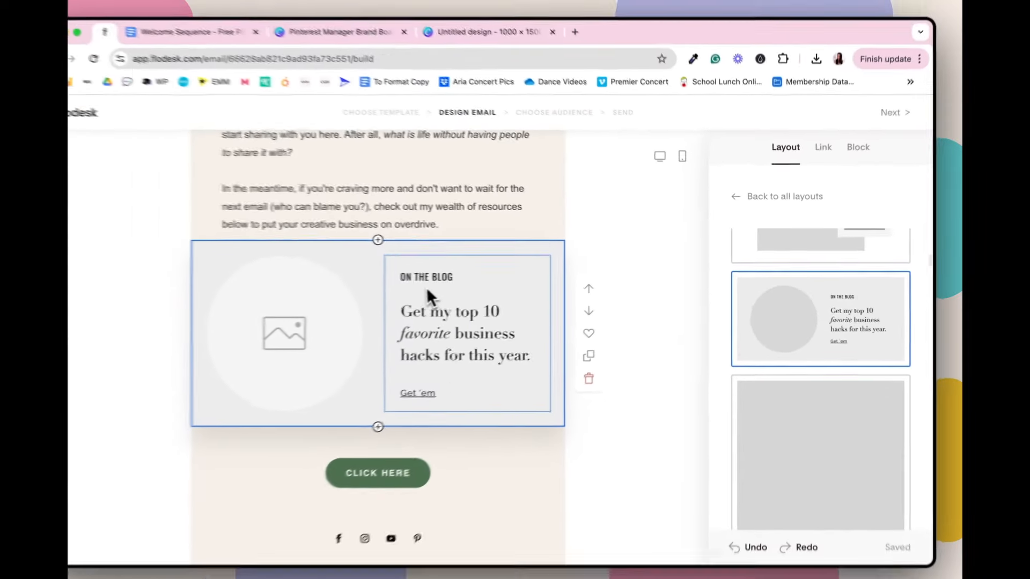
- Replace all the placeholder text beside the circular image with "Thank you for being here"
{"action": "left_click", "coordinate": [168, 287]}
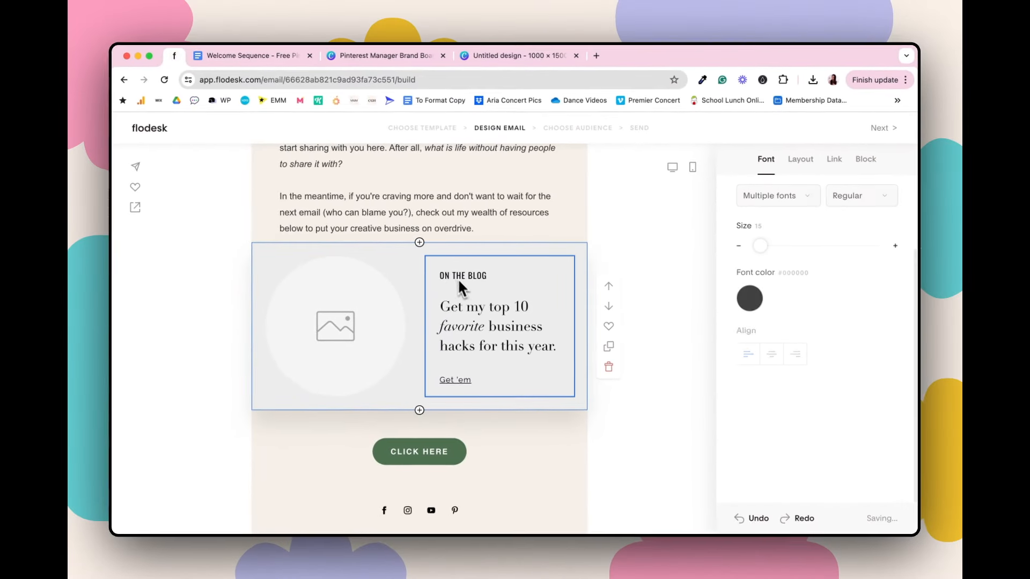
{"action": "left_click_drag", "start_coordinate": [440, 275], "coordinate": [516, 383]}
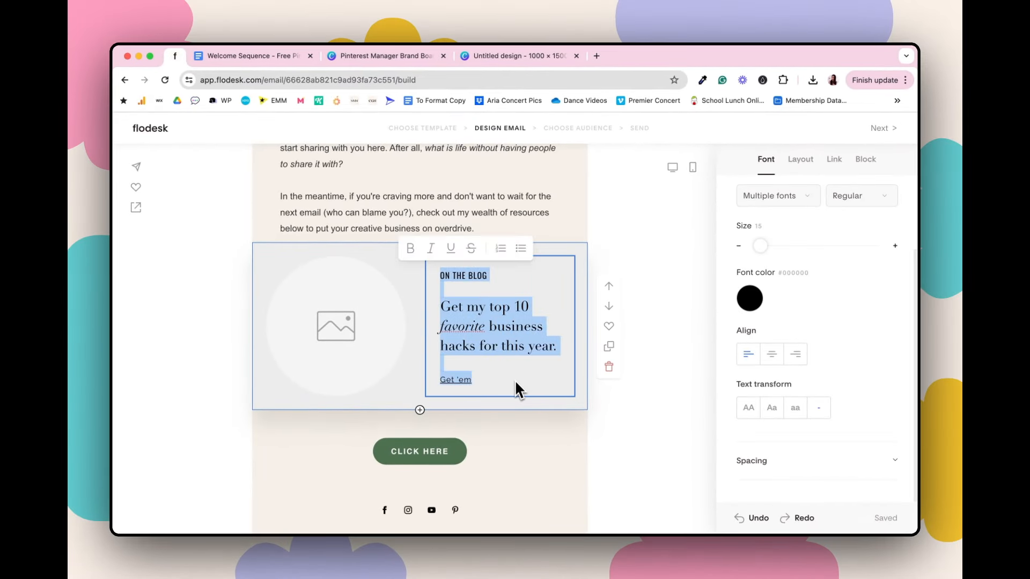
{"action": "type", "text": "Thank yo"}
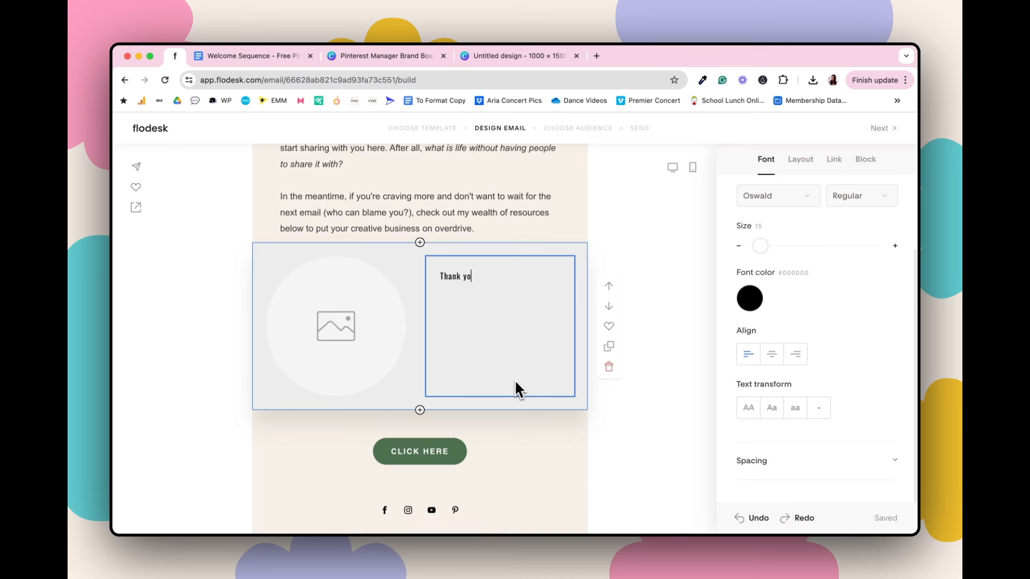
{"action": "type", "text": "u for being here"}
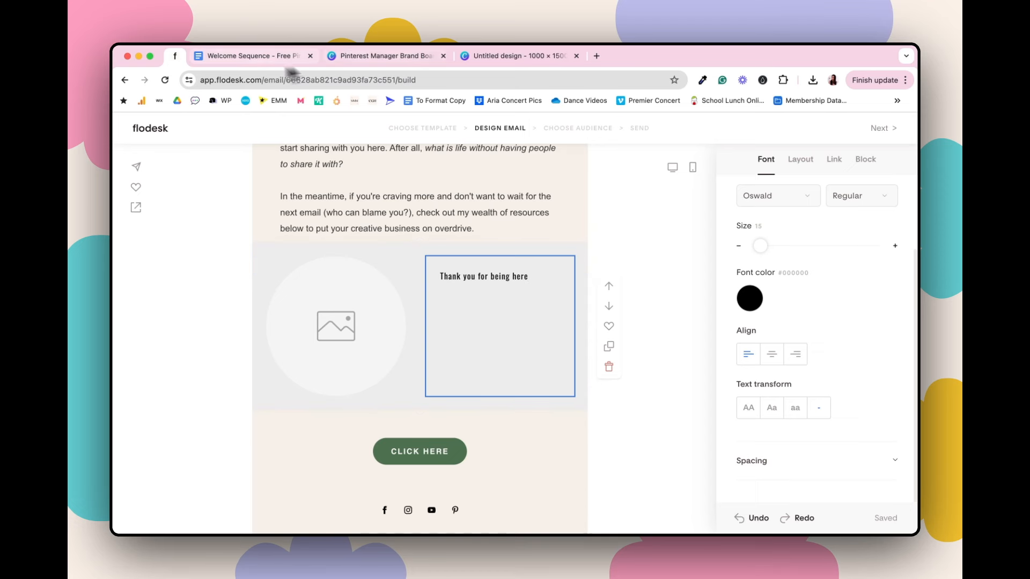
- Copy "Happy Pinning!" from the Welcome Sequence document into the block's text in Flodesk and add the sender's first name below it
{"action": "left_click", "coordinate": [249, 57]}
{"action": "scroll", "coordinate": [575, 364], "scroll_direction": "down", "scroll_amount": 10}
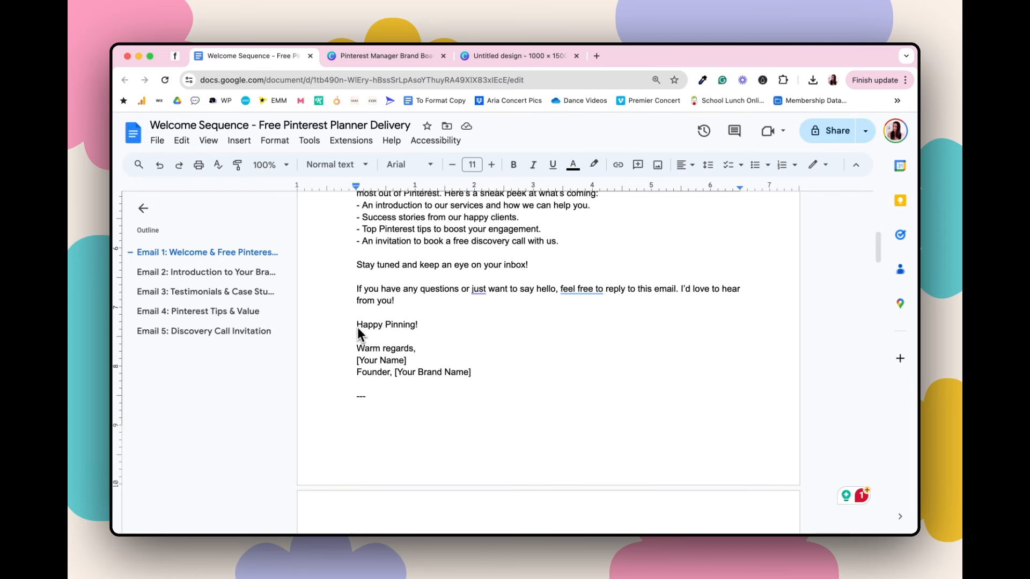
{"action": "left_click_drag", "start_coordinate": [357, 329], "coordinate": [447, 330]}
{"action": "key", "text": "super+c"}
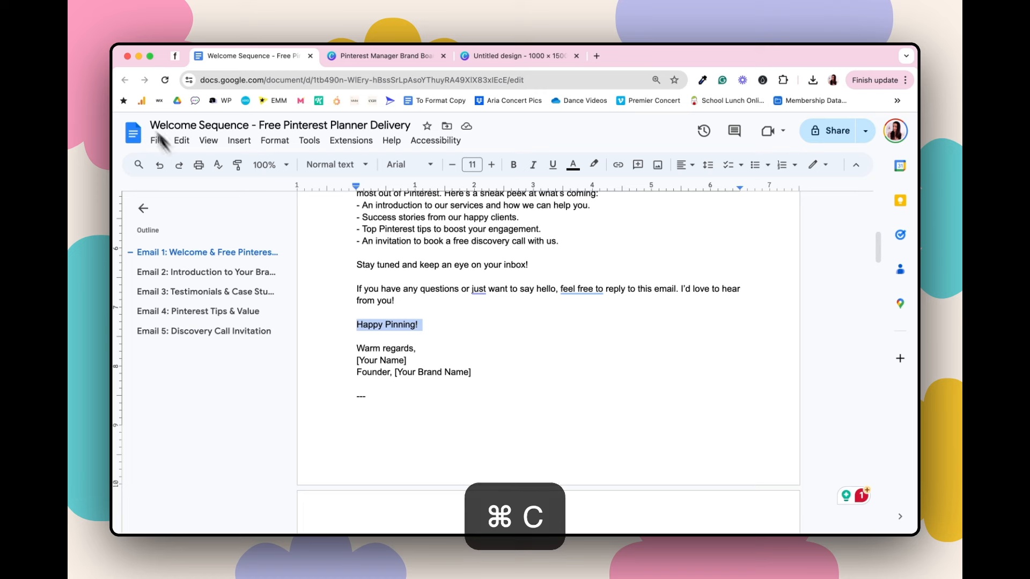
{"action": "left_click", "coordinate": [182, 56]}
{"action": "key", "text": "super+v"}
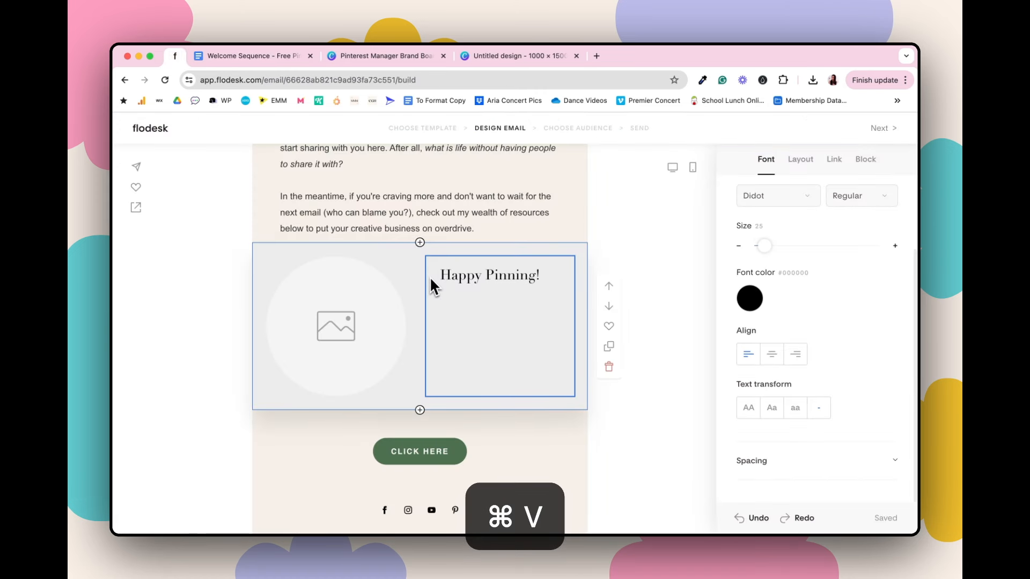
{"action": "scroll", "coordinate": [560, 280], "scroll_direction": "down", "scroll_amount": 1}
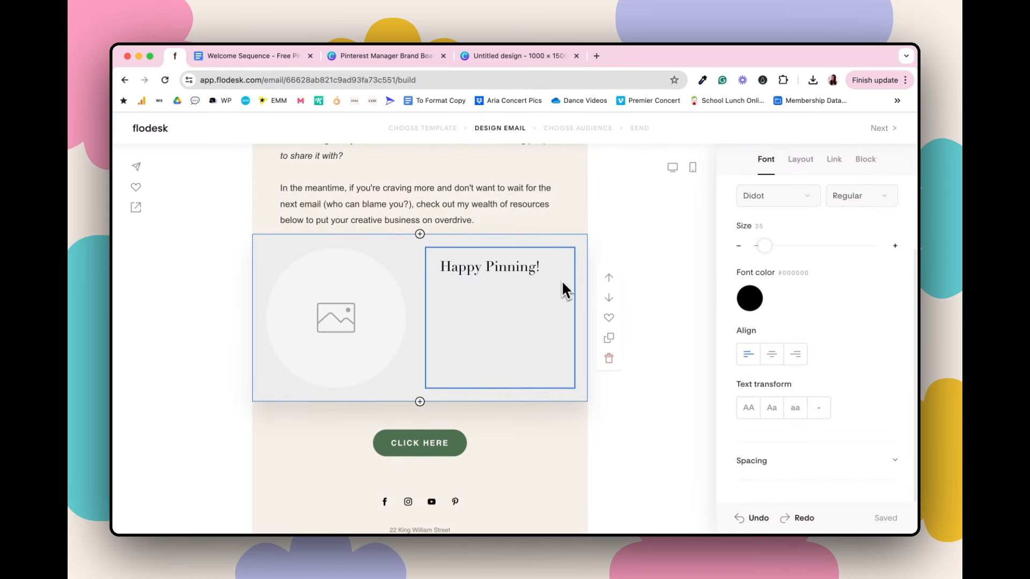
{"action": "type", "text": "Olivia"}
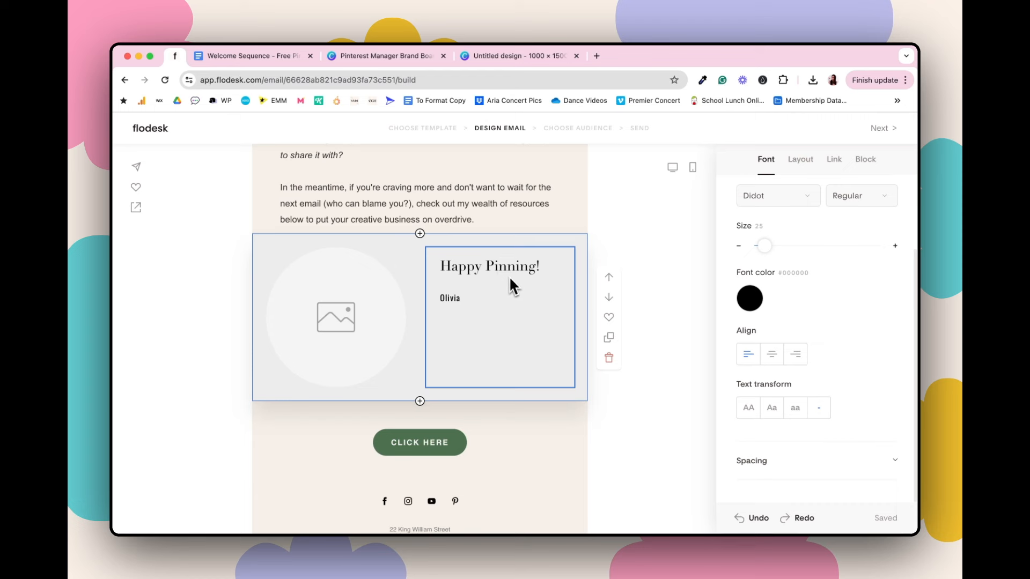
- Format the sender's name under "Happy Pinning!" in the California Pa... script font at size 77
{"action": "scroll", "coordinate": [510, 276], "scroll_direction": "up", "scroll_amount": 6}
{"action": "left_click", "coordinate": [461, 314]}
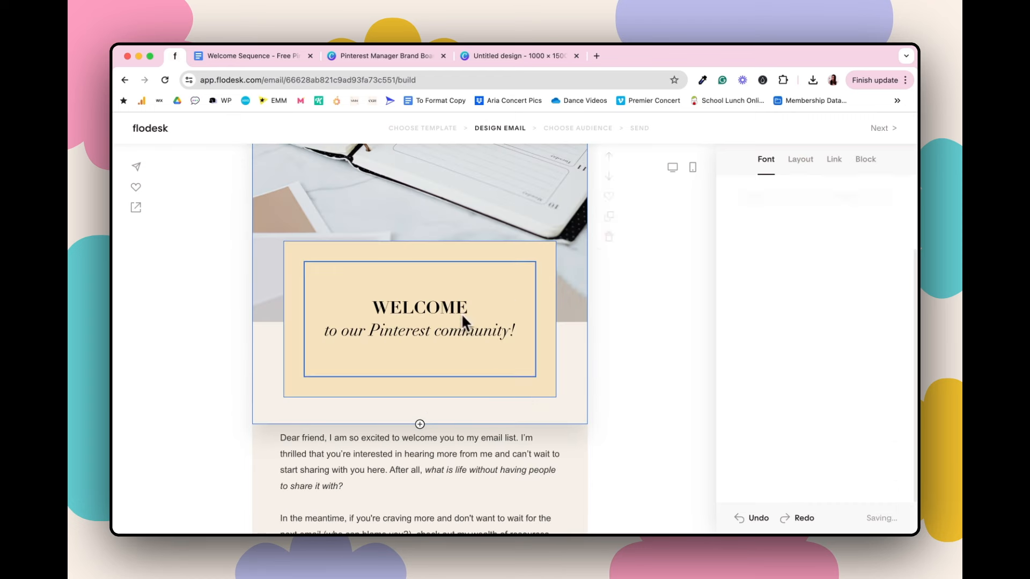
{"action": "scroll", "coordinate": [494, 368], "scroll_direction": "down", "scroll_amount": 7}
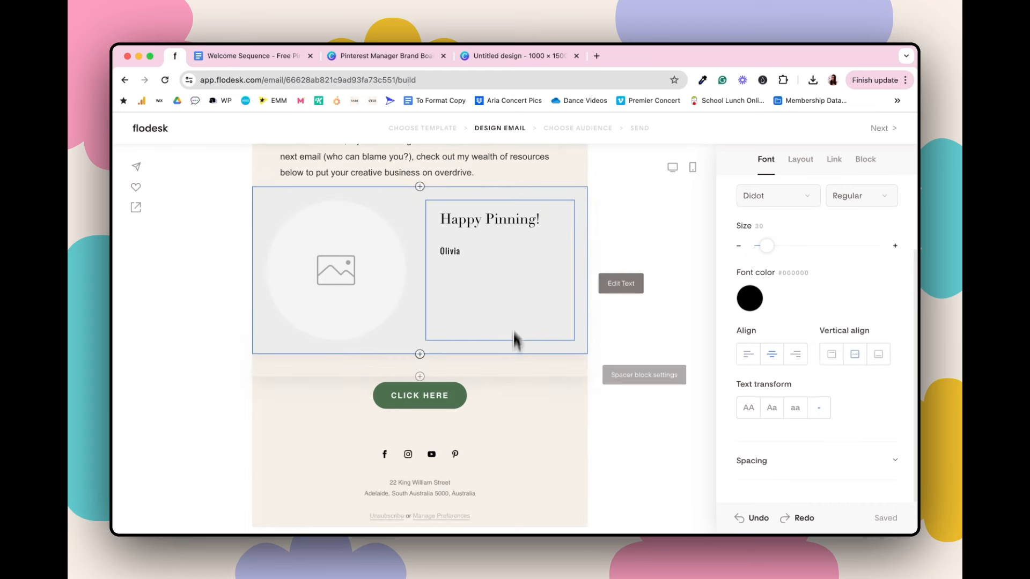
{"action": "left_click", "coordinate": [507, 271]}
{"action": "left_click_drag", "start_coordinate": [462, 254], "coordinate": [445, 256]}
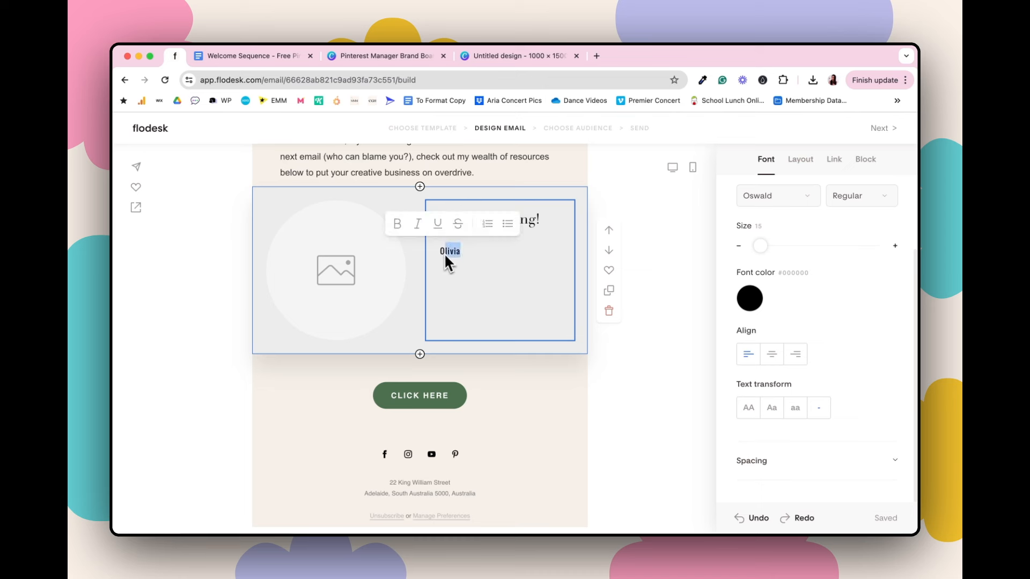
{"action": "left_click", "coordinate": [778, 200]}
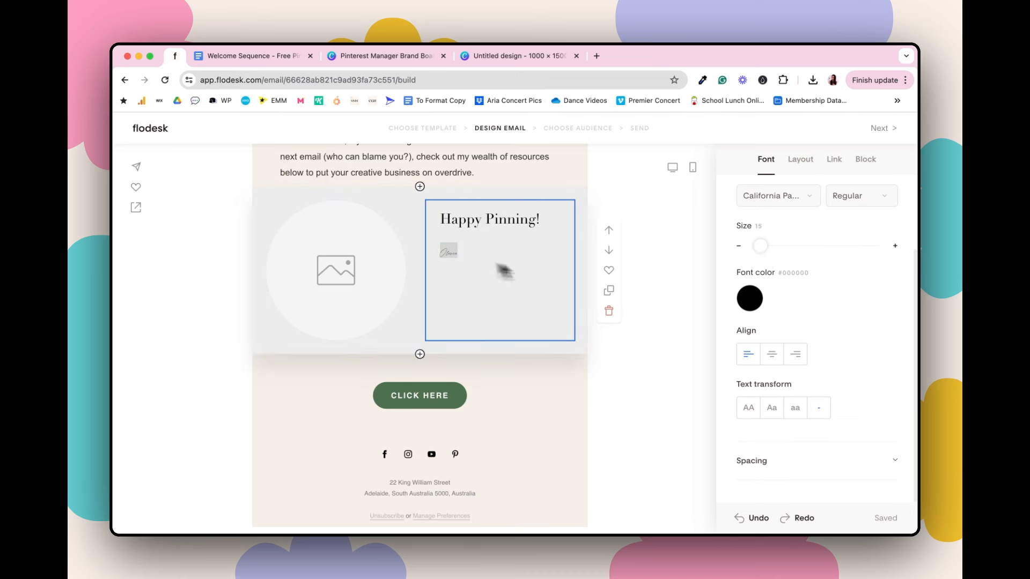
{"action": "left_click_drag", "start_coordinate": [761, 247], "coordinate": [787, 250]}
{"action": "left_click_drag", "start_coordinate": [515, 271], "coordinate": [440, 218]}
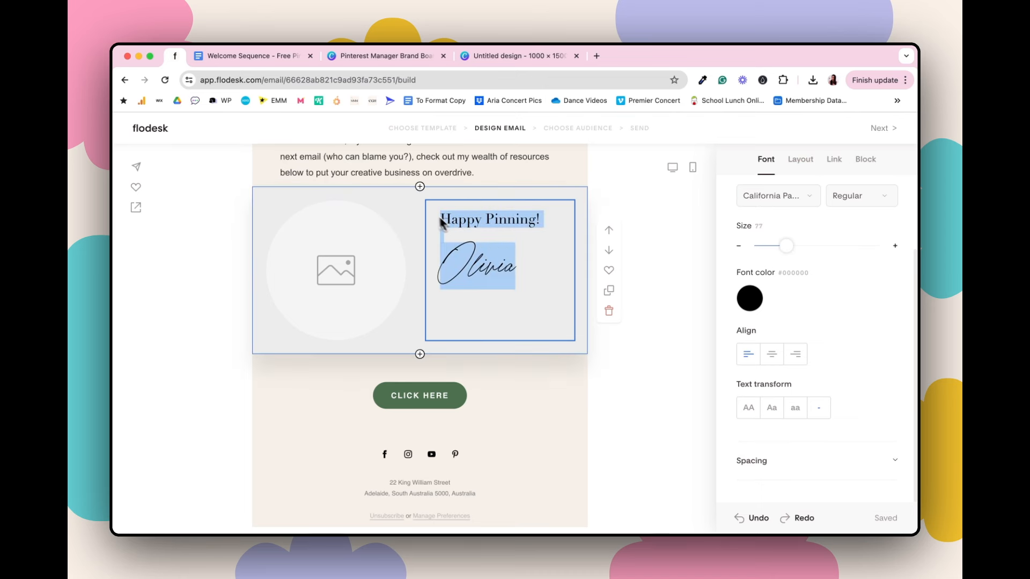
{"action": "left_click", "coordinate": [460, 249]}
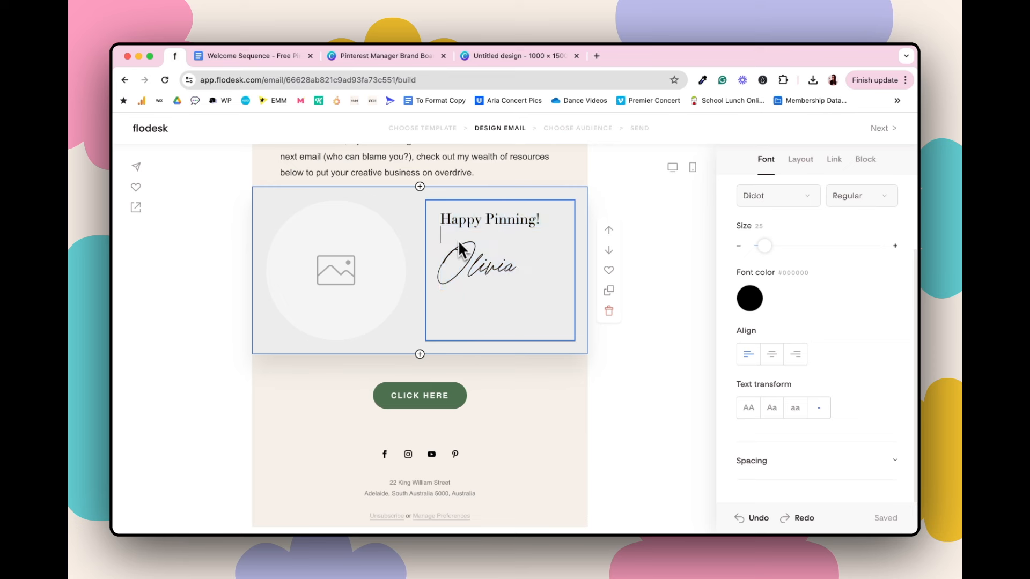
{"action": "left_click", "coordinate": [555, 199]}
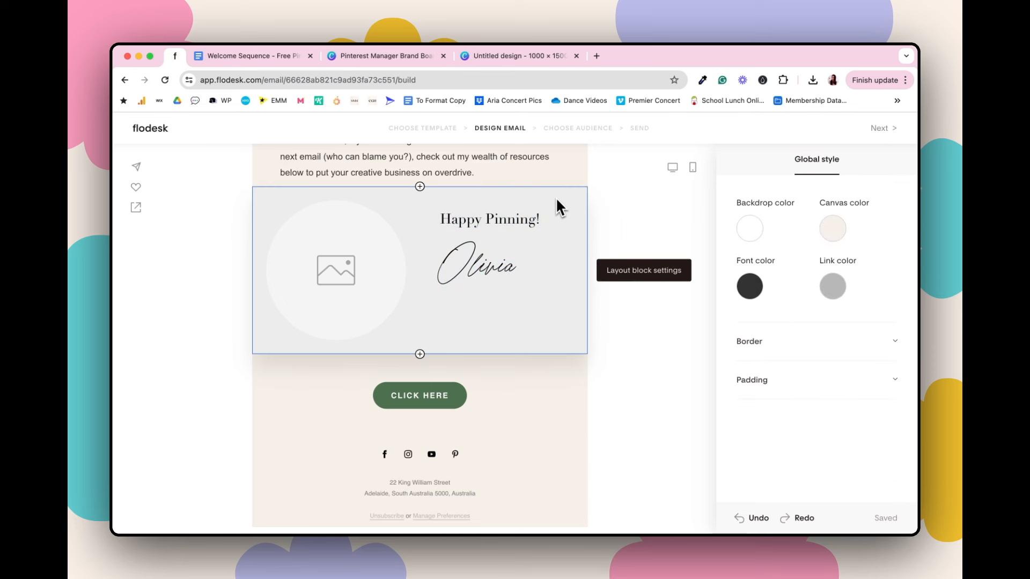
- Set the background of the sign-off layout block to no color
{"action": "left_click", "coordinate": [542, 292]}
{"action": "left_click", "coordinate": [869, 161]}
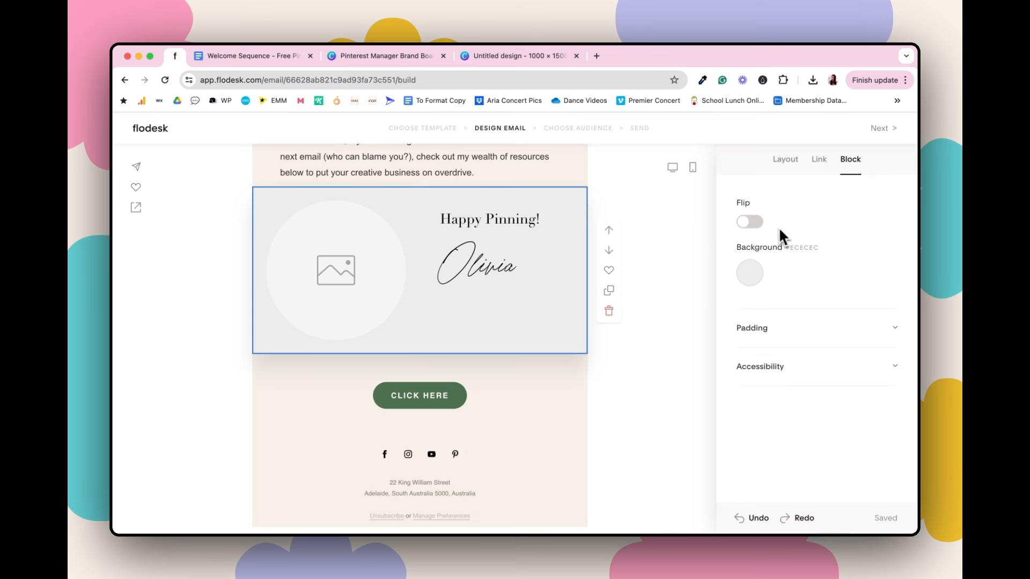
{"action": "left_click", "coordinate": [749, 273]}
{"action": "left_click", "coordinate": [879, 393]}
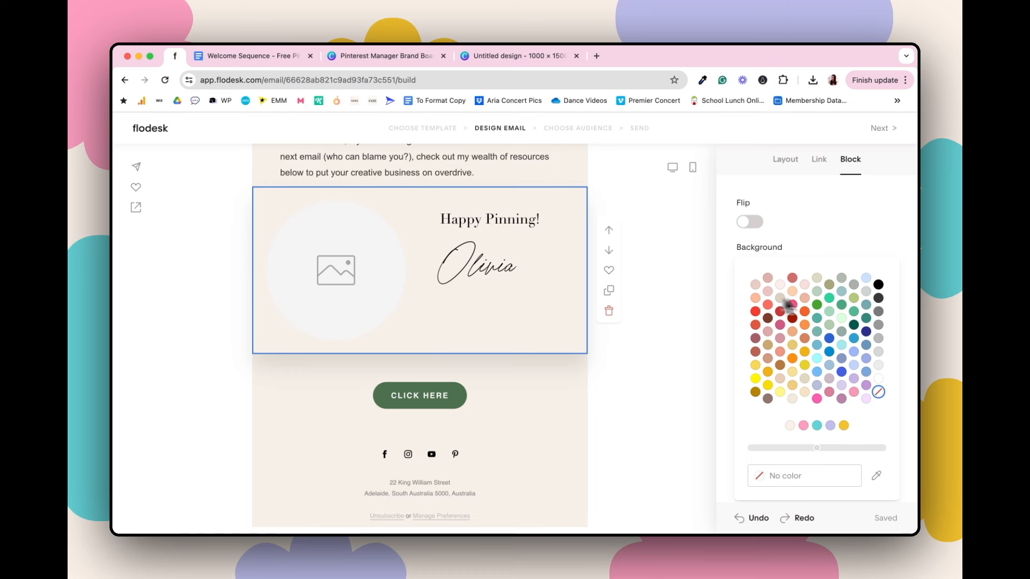
{"action": "left_click", "coordinate": [828, 303]}
- Set the sign-off block's left padding to 28
{"action": "left_click", "coordinate": [777, 329]}
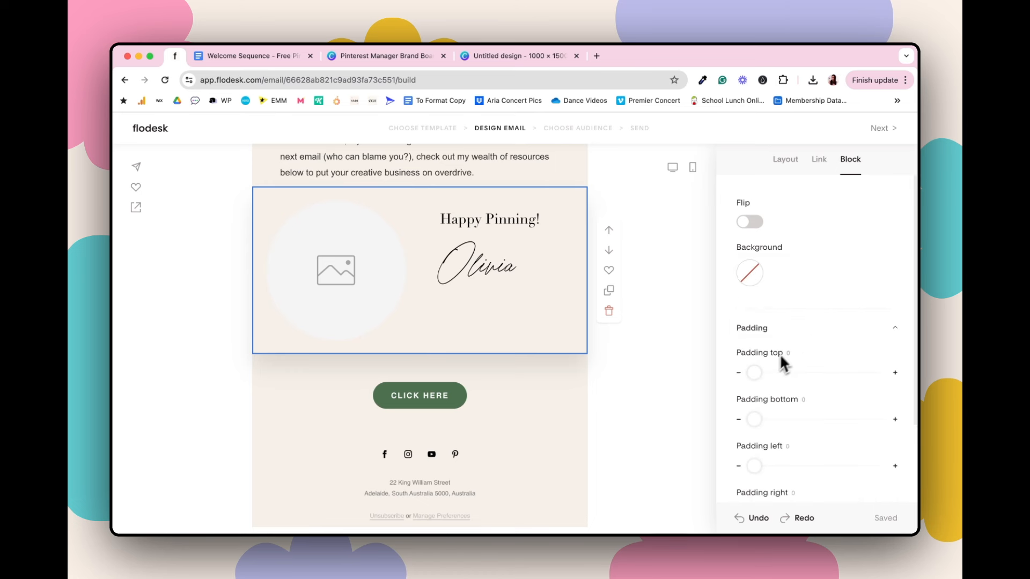
{"action": "scroll", "coordinate": [783, 418], "scroll_direction": "down", "scroll_amount": 2}
{"action": "left_click_drag", "start_coordinate": [754, 365], "coordinate": [766, 367]}
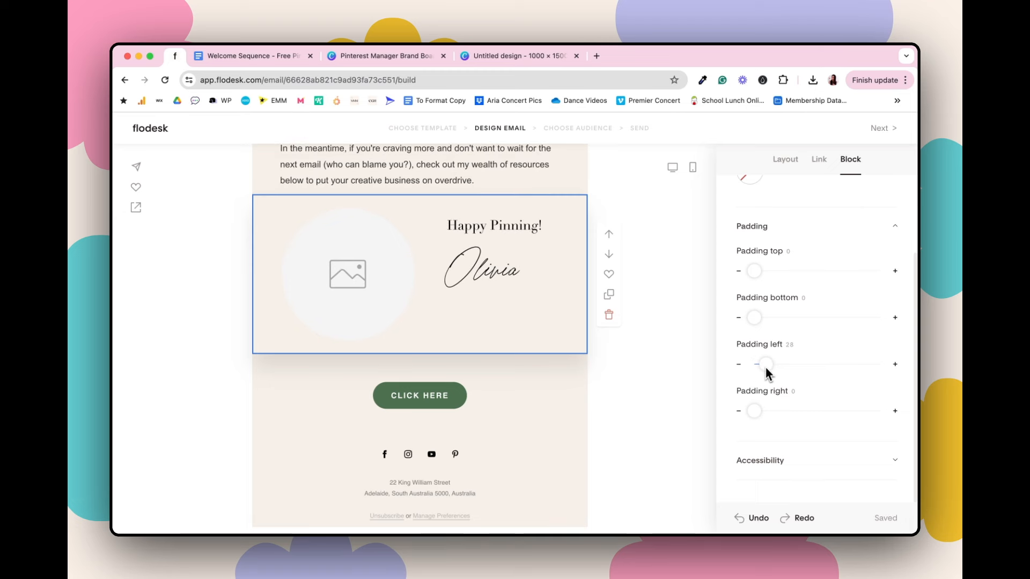
{"action": "left_click", "coordinate": [665, 321]}
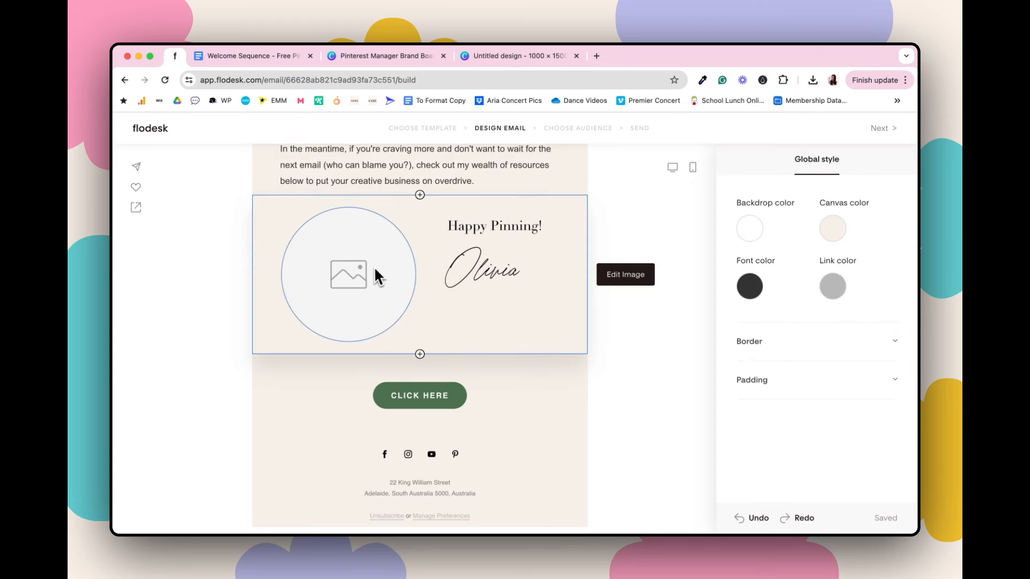
- Switch to the Canva photo design and create a new custom-size design of 500 × 500 px
{"action": "left_click", "coordinate": [500, 55]}
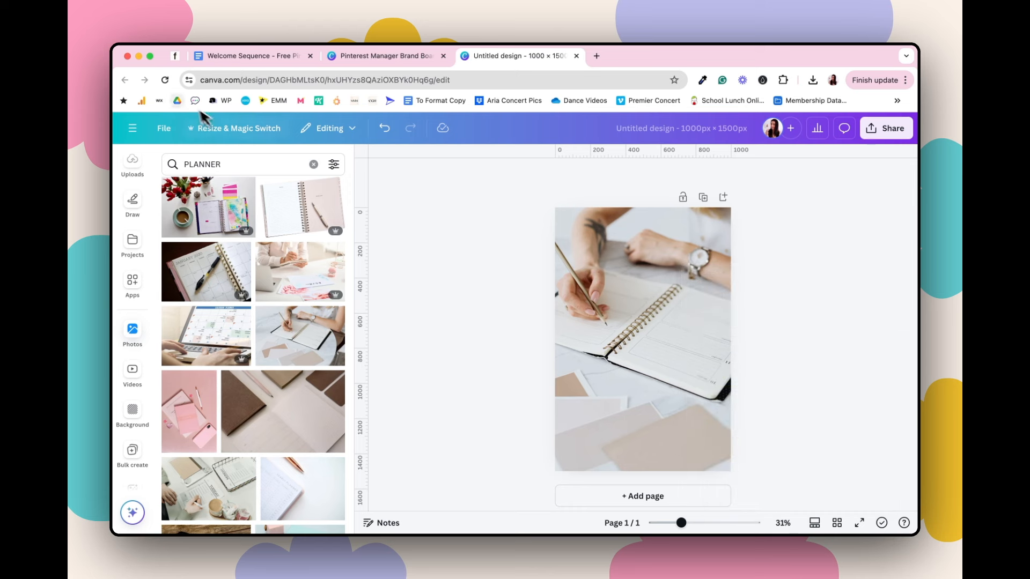
{"action": "left_click", "coordinate": [166, 133]}
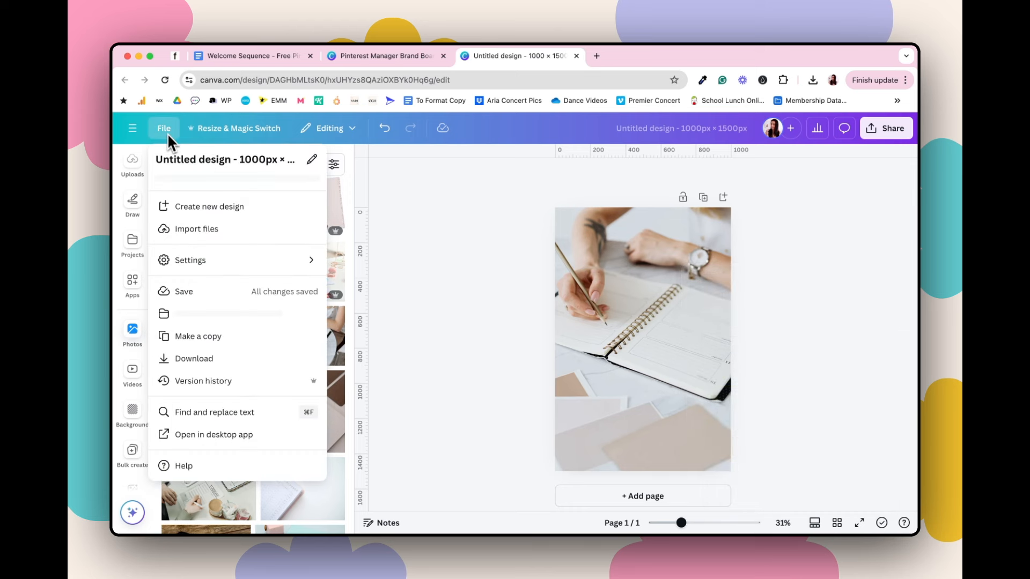
{"action": "left_click", "coordinate": [183, 203]}
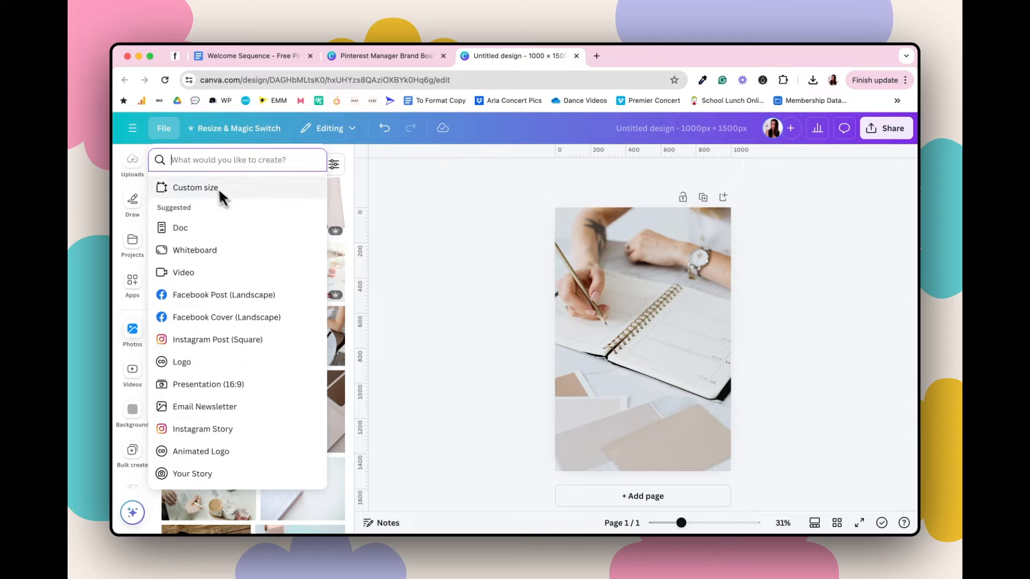
{"action": "left_click", "coordinate": [223, 192]}
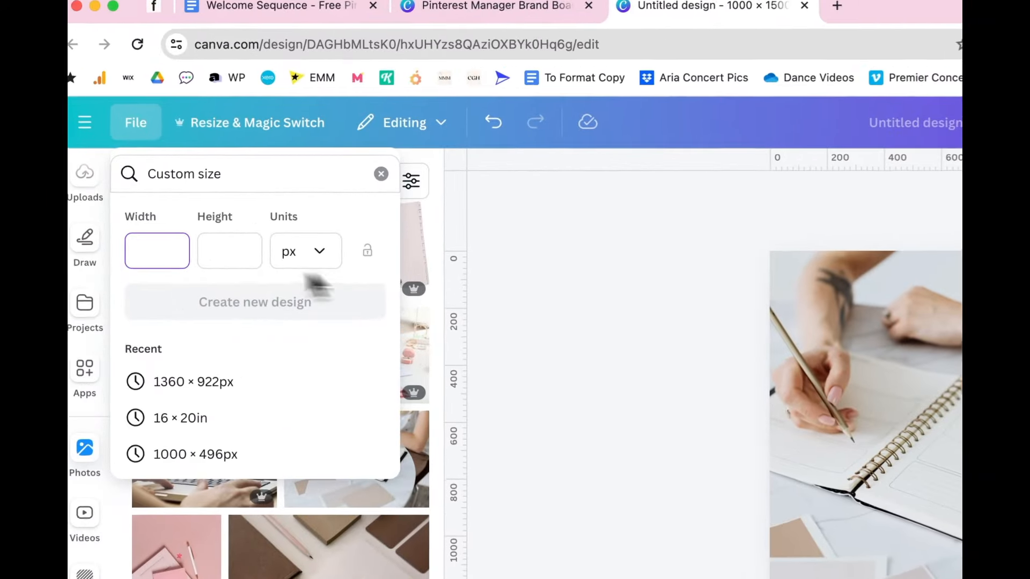
{"action": "type", "text": "500"}
{"action": "left_click", "coordinate": [294, 256]}
{"action": "type", "text": "500"}
{"action": "left_click", "coordinate": [323, 295]}
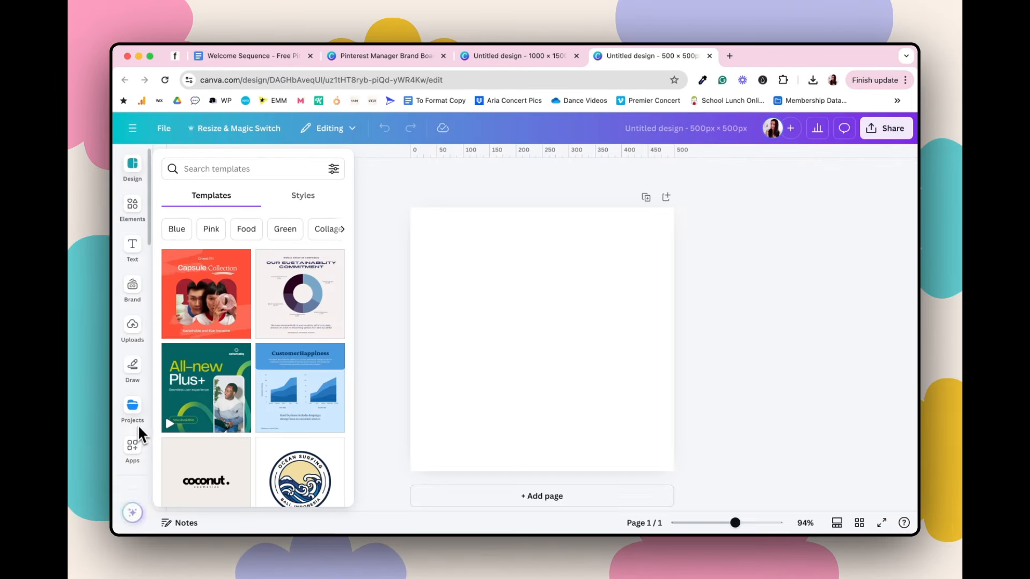
- Open the stock photos and add the recommended photo of a woman in pink at a white desk to the page
{"action": "scroll", "coordinate": [137, 424], "scroll_direction": "down", "scroll_amount": 2}
{"action": "left_click", "coordinate": [138, 424]}
{"action": "left_click", "coordinate": [217, 166]}
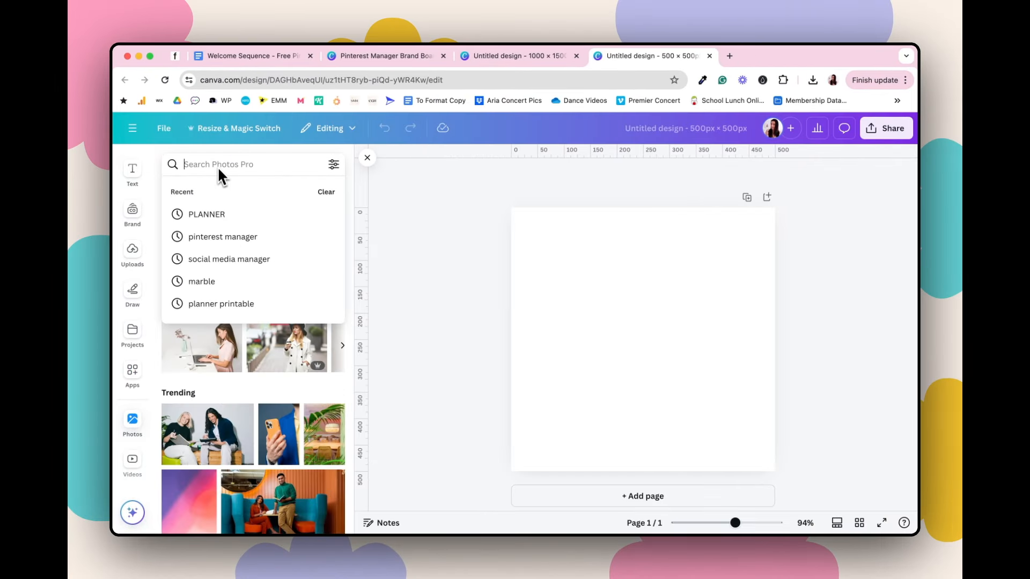
{"action": "left_click", "coordinate": [373, 285]}
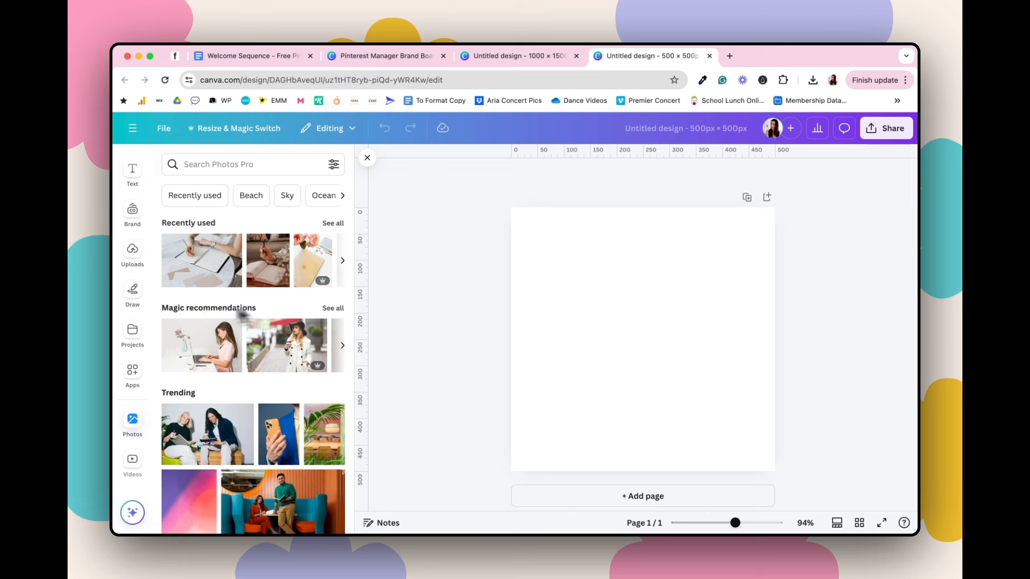
{"action": "left_click", "coordinate": [222, 355]}
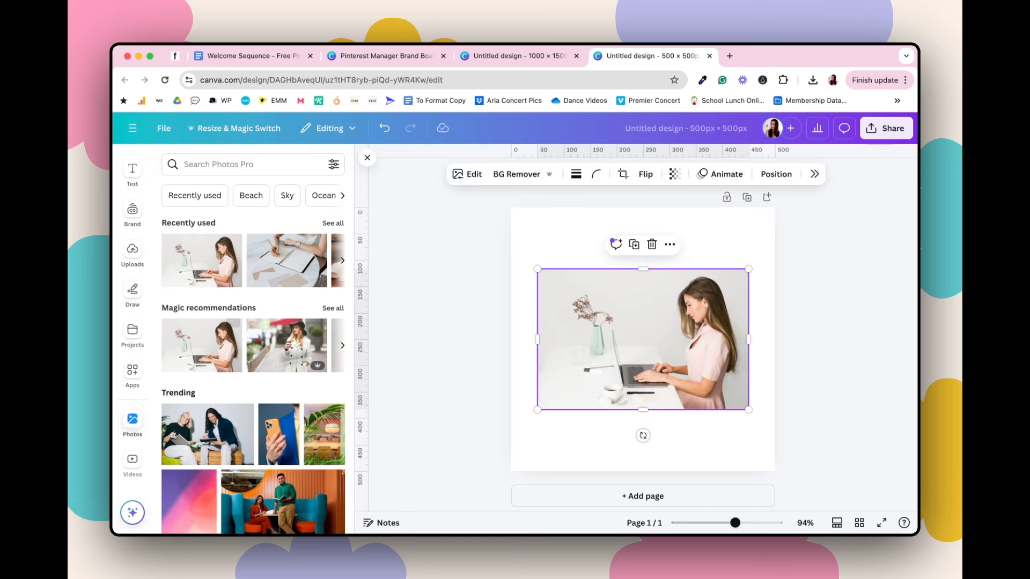
- Replace the photo with the one of a woman in a white shirt using a pink laptop, from the full Magic recommendations
{"action": "left_click", "coordinate": [329, 315]}
{"action": "scroll", "coordinate": [321, 380], "scroll_direction": "down", "scroll_amount": 5}
{"action": "scroll", "coordinate": [320, 381], "scroll_direction": "down", "scroll_amount": 5}
{"action": "key", "text": "BackSpace"}
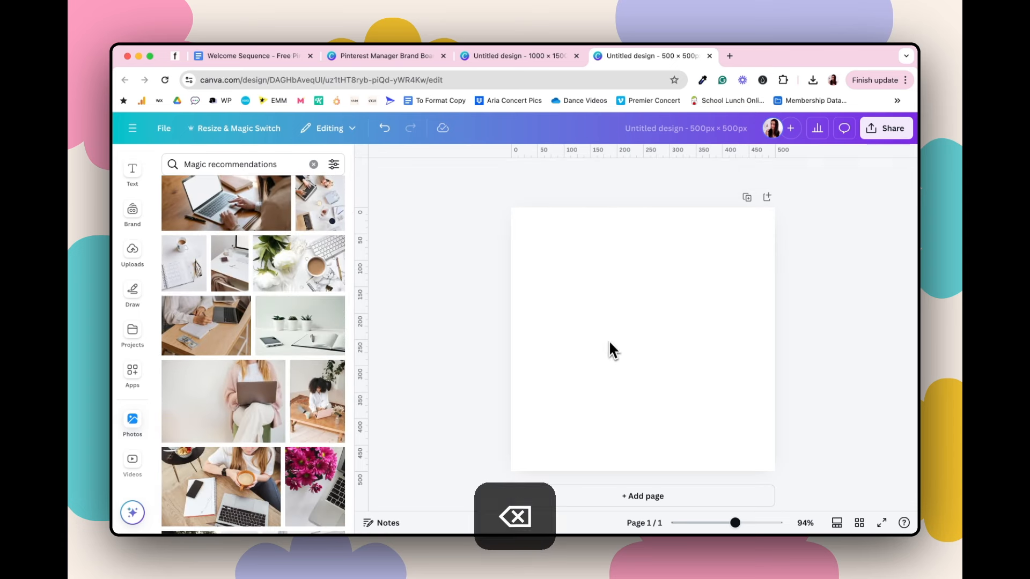
{"action": "left_click", "coordinate": [330, 375]}
- Enlarge the photo beyond the page edges to fill the square and center the woman in it
{"action": "left_click_drag", "start_coordinate": [572, 234], "coordinate": [435, 164]}
{"action": "left_click_drag", "start_coordinate": [713, 445], "coordinate": [882, 498]}
{"action": "left_click_drag", "start_coordinate": [687, 363], "coordinate": [679, 379]}
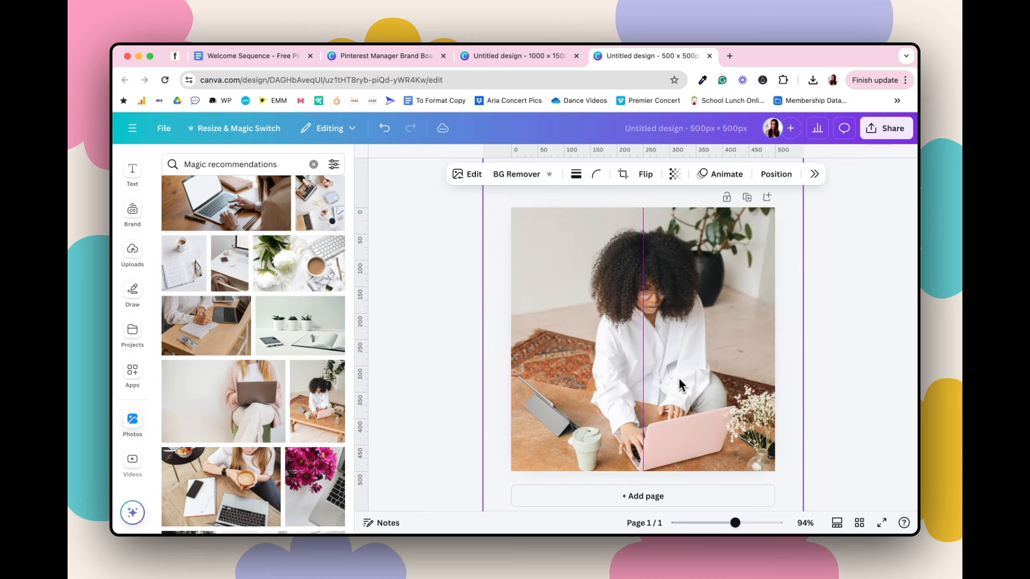
{"action": "left_click_drag", "start_coordinate": [643, 337], "coordinate": [643, 331]}
{"action": "left_click", "coordinate": [457, 277]}
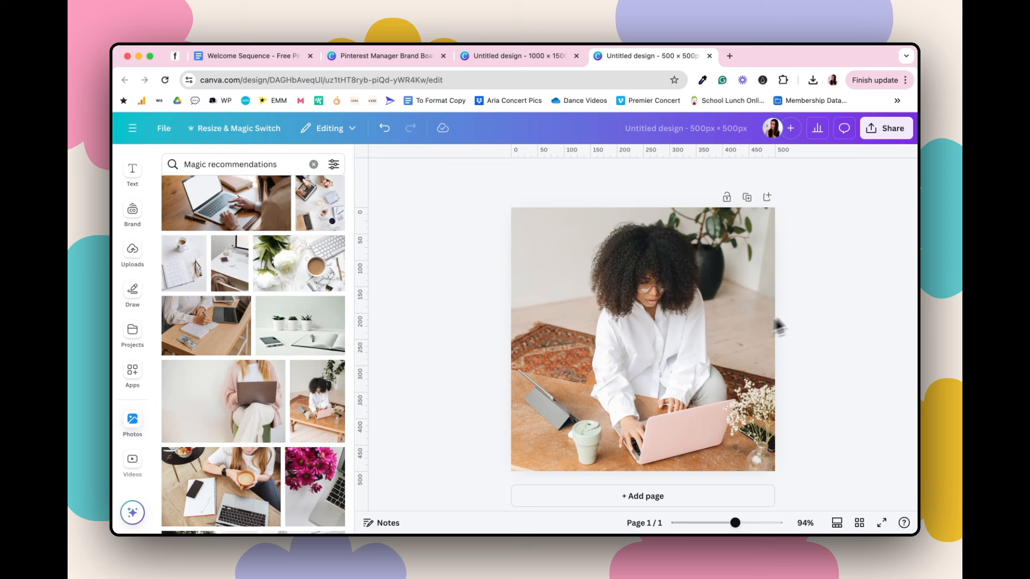
- Download the 500 × 500 px design as a PNG
{"action": "left_click", "coordinate": [880, 131]}
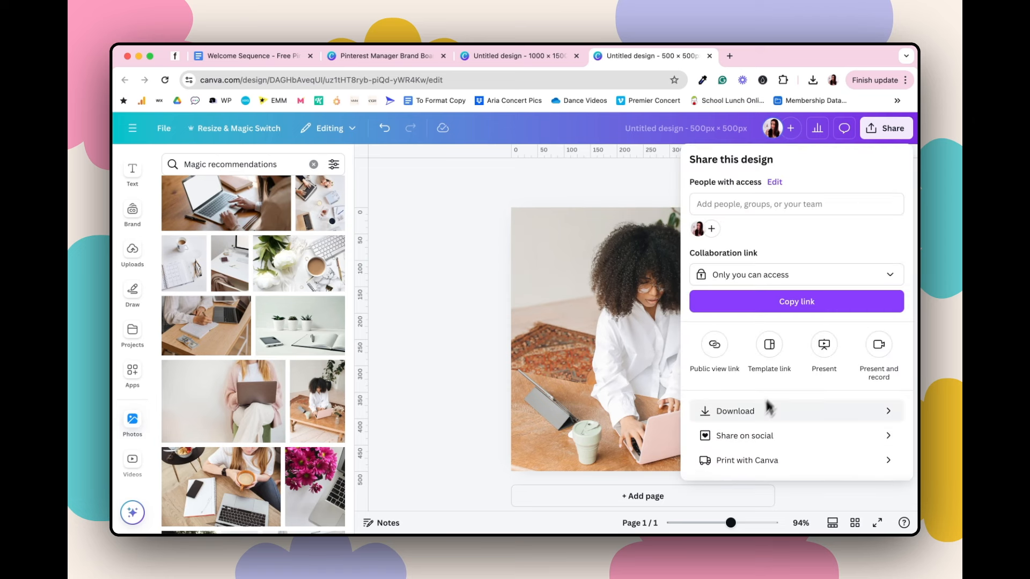
{"action": "left_click", "coordinate": [748, 413]}
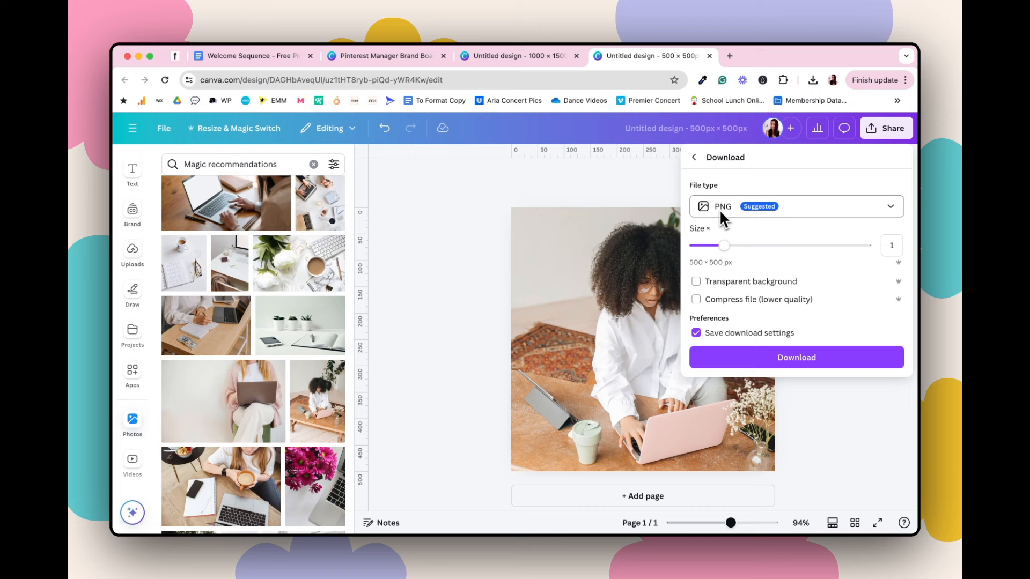
{"action": "left_click", "coordinate": [848, 363]}
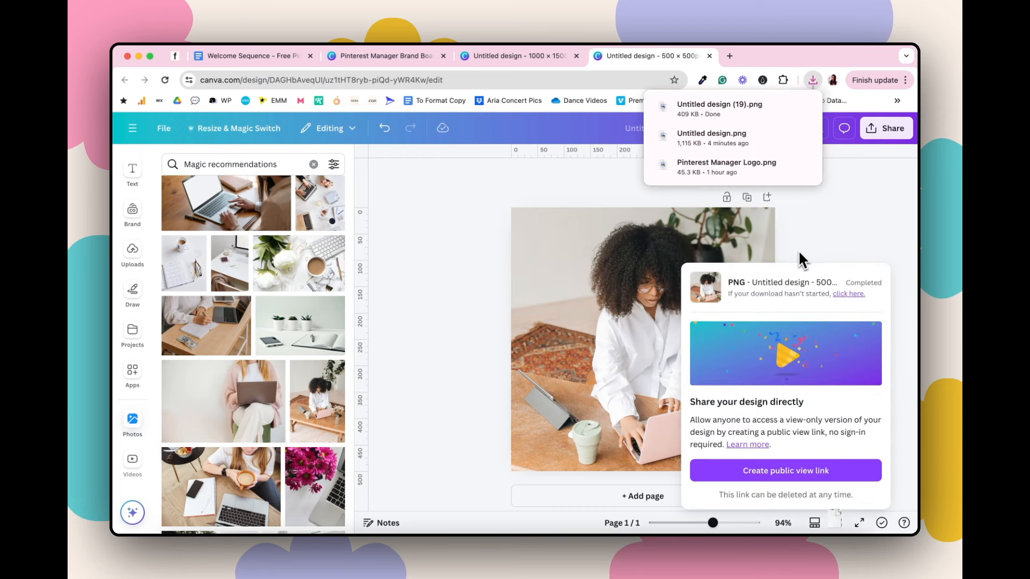
- Switch to Flodesk and try the square and portrait shapes on the sign-off image placeholder, returning it to the circle
{"action": "left_click", "coordinate": [175, 55]}
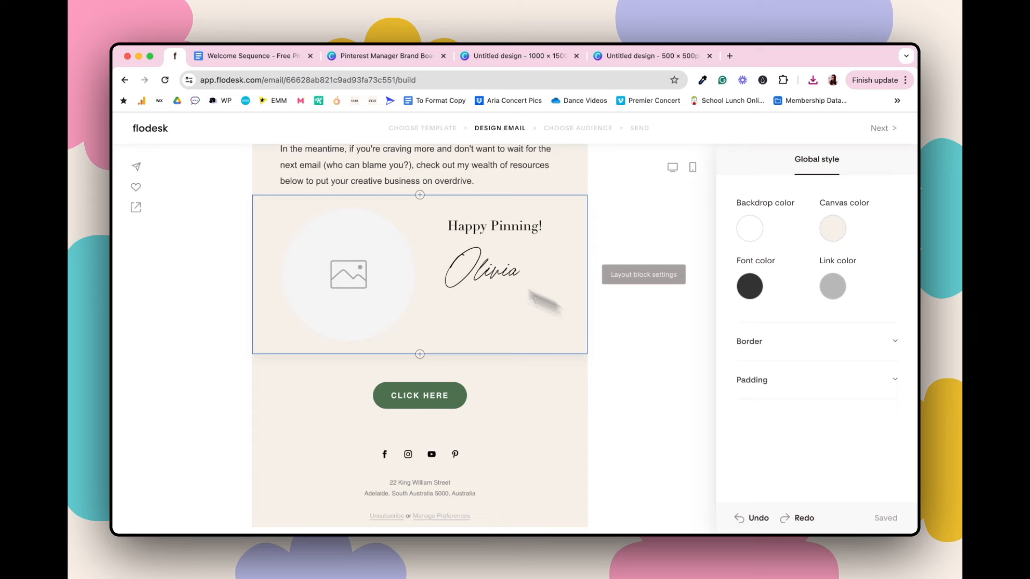
{"action": "left_click", "coordinate": [402, 292]}
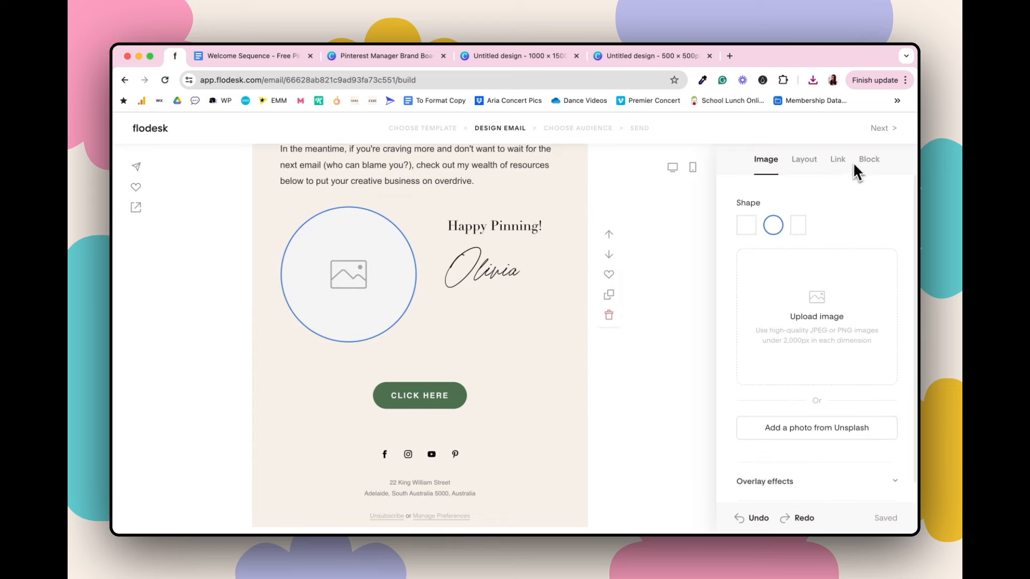
{"action": "left_click", "coordinate": [837, 330]}
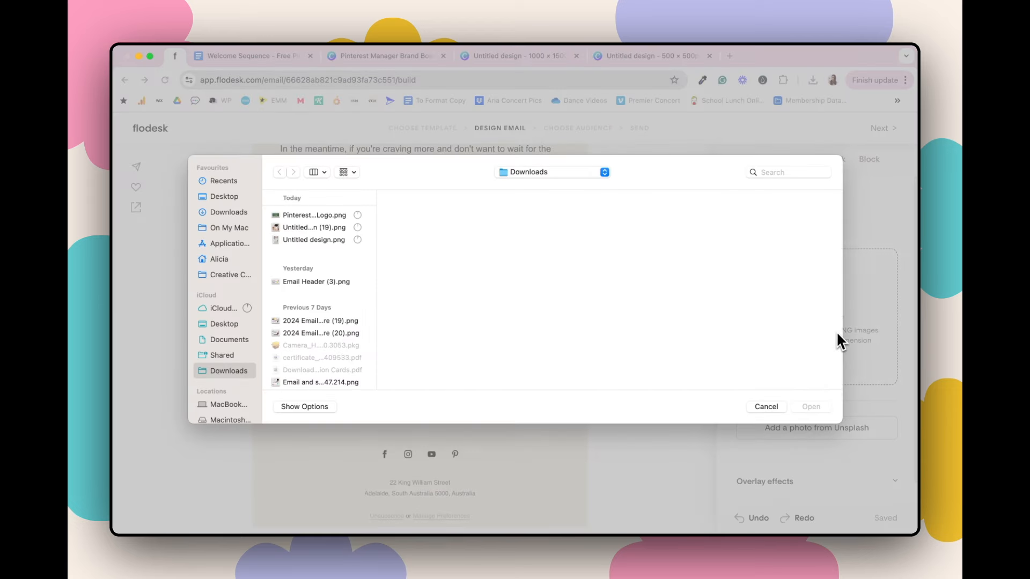
{"action": "left_click", "coordinate": [767, 406]}
{"action": "left_click", "coordinate": [744, 231]}
{"action": "left_click", "coordinate": [797, 228]}
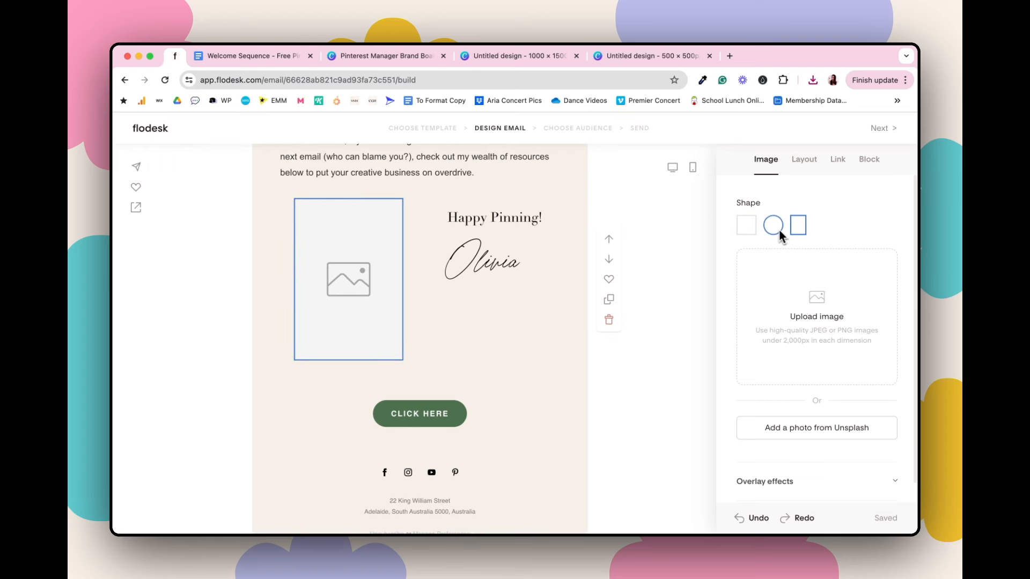
{"action": "left_click", "coordinate": [777, 229]}
- Upload Untitled design (19).png from Downloads into the circular sign-off image
{"action": "left_click", "coordinate": [848, 338]}
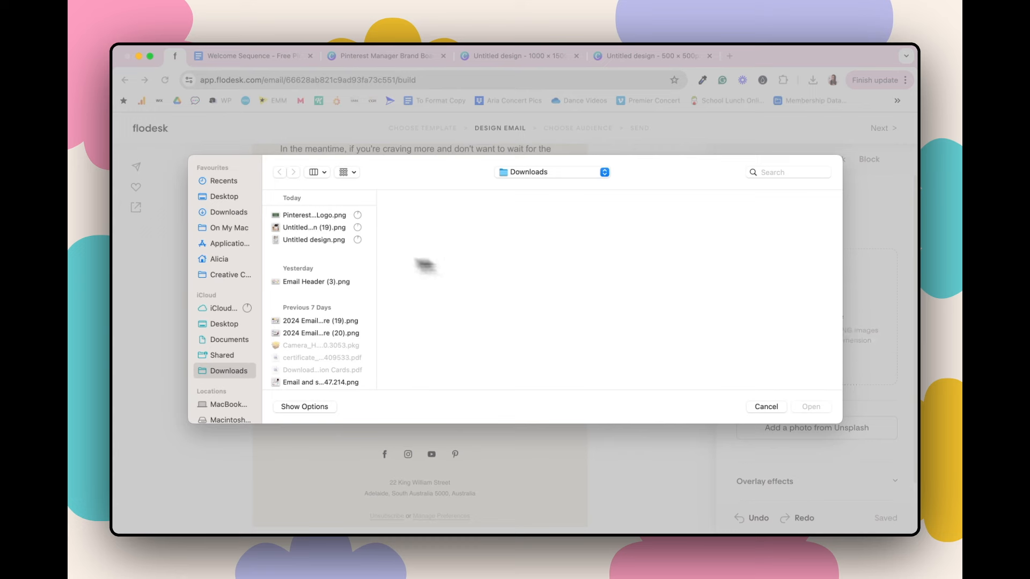
{"action": "left_click", "coordinate": [284, 229]}
{"action": "left_click", "coordinate": [811, 406]}
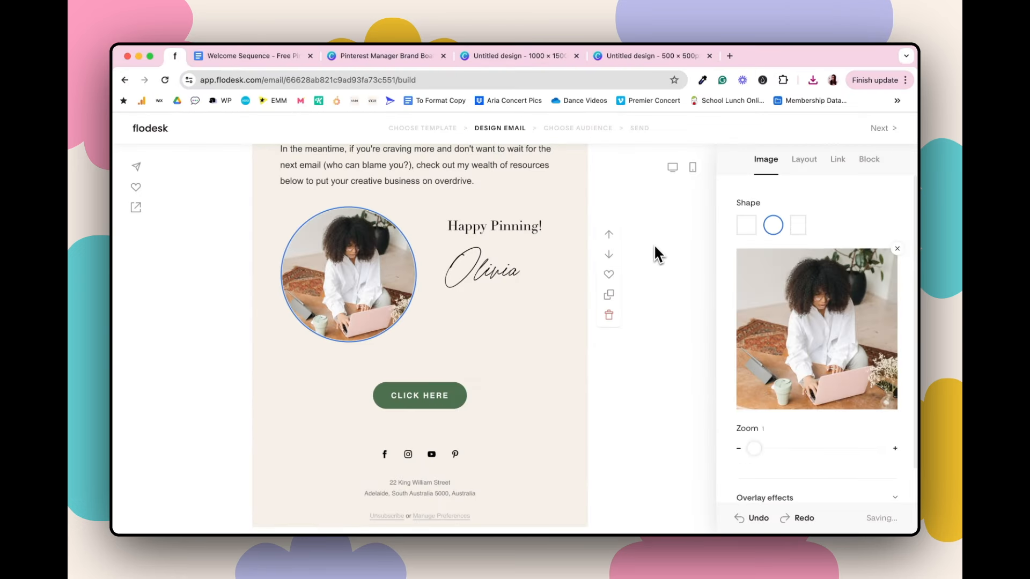
{"action": "left_click", "coordinate": [646, 325]}
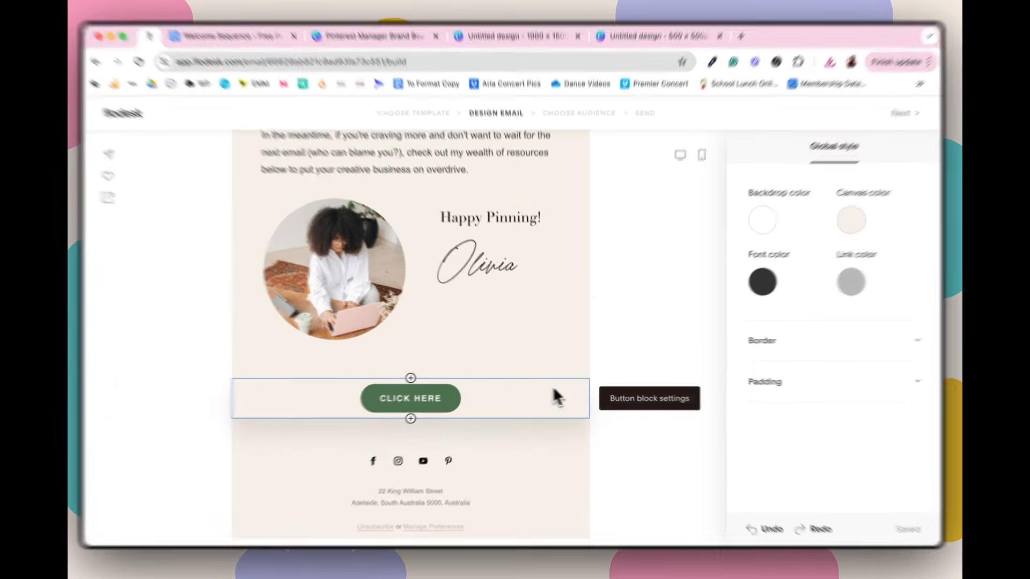
- Move the "CLICK HERE" button block above the sign-off block, directly under the body text
{"action": "left_click", "coordinate": [566, 398]}
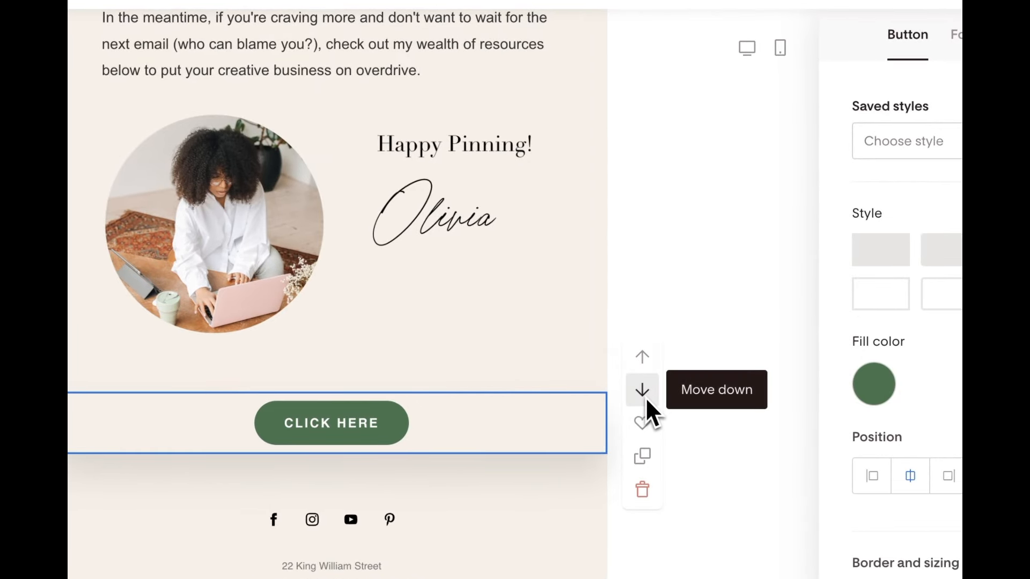
{"action": "mouse_move", "coordinate": [504, 419]}
{"action": "left_mouse_down"}
{"action": "mouse_move", "coordinate": [559, 370]}
{"action": "mouse_move", "coordinate": [565, 141]}
{"action": "mouse_move", "coordinate": [568, 179]}
{"action": "left_mouse_up"}
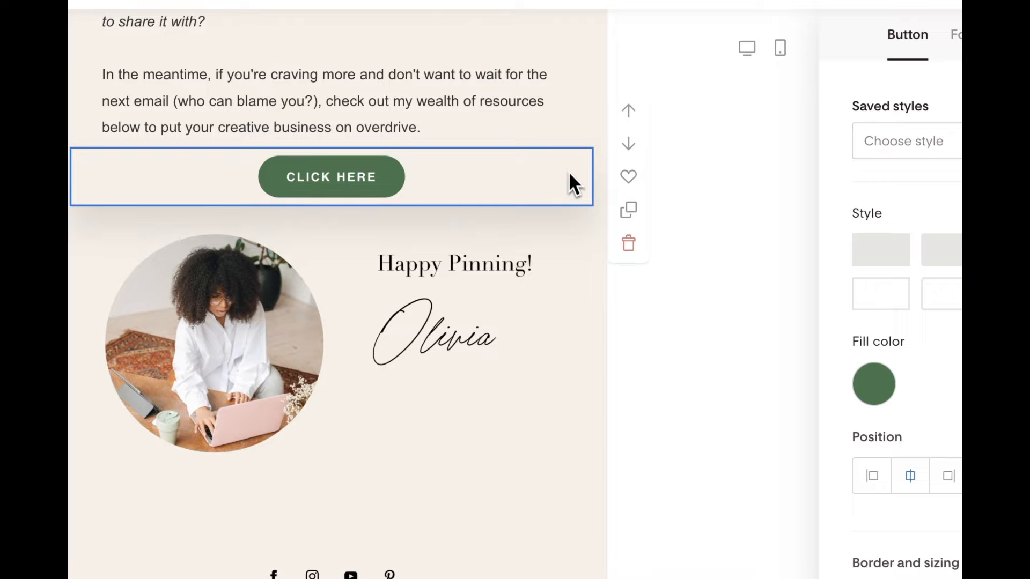
{"action": "scroll", "coordinate": [403, 210], "scroll_direction": "up", "scroll_amount": 5}
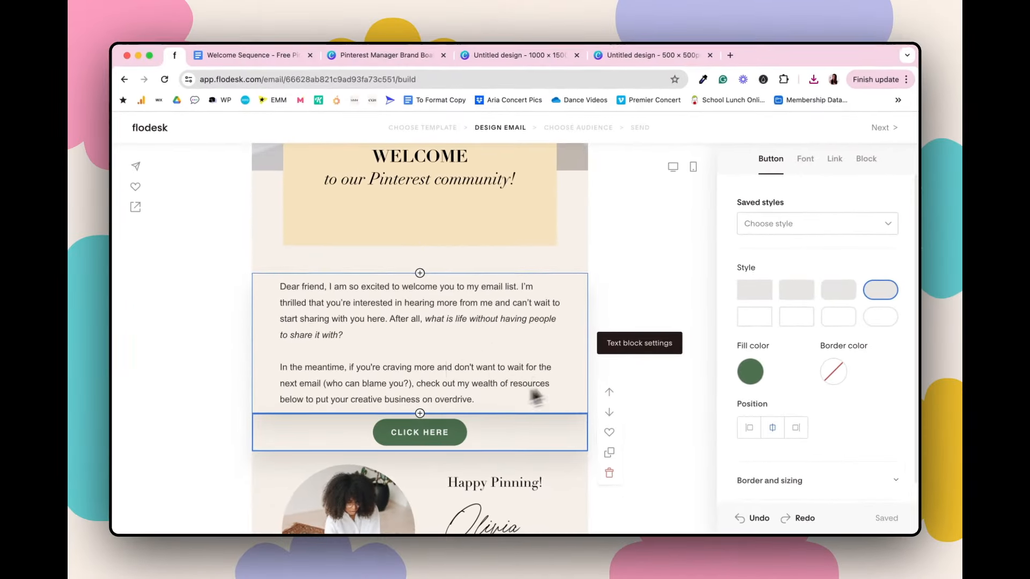
{"action": "scroll", "coordinate": [509, 382], "scroll_direction": "up", "scroll_amount": 1}
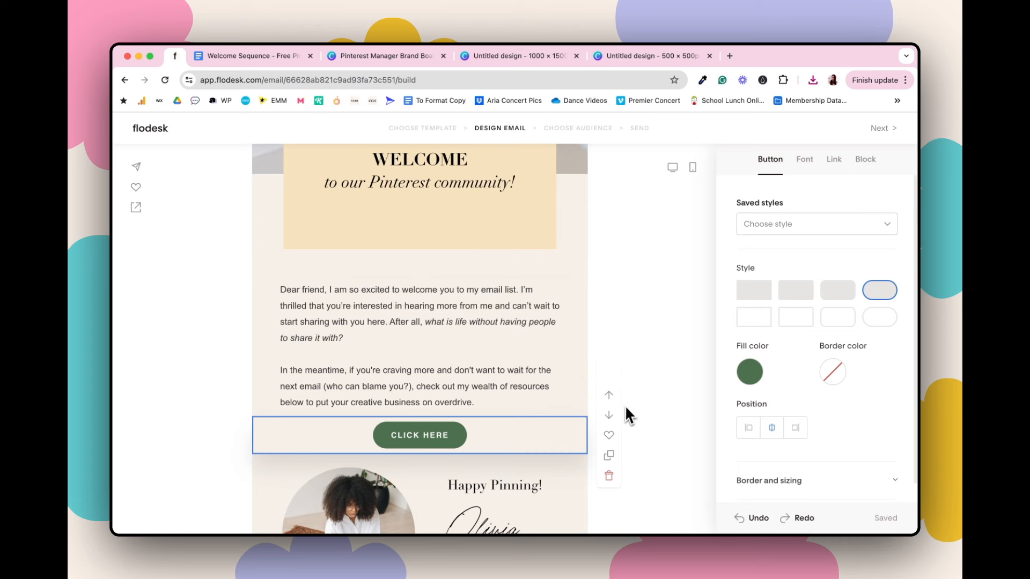
- Delete the empty spacer block between the sign-off block and the social icons
{"action": "scroll", "coordinate": [627, 415], "scroll_direction": "down", "scroll_amount": 5}
{"action": "left_click", "coordinate": [479, 429]}
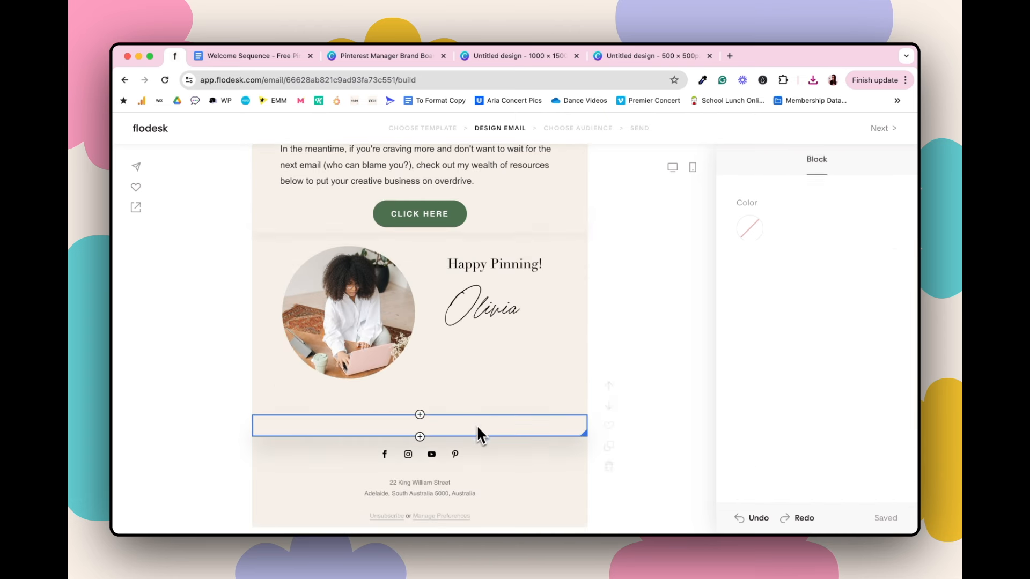
{"action": "left_click", "coordinate": [609, 466]}
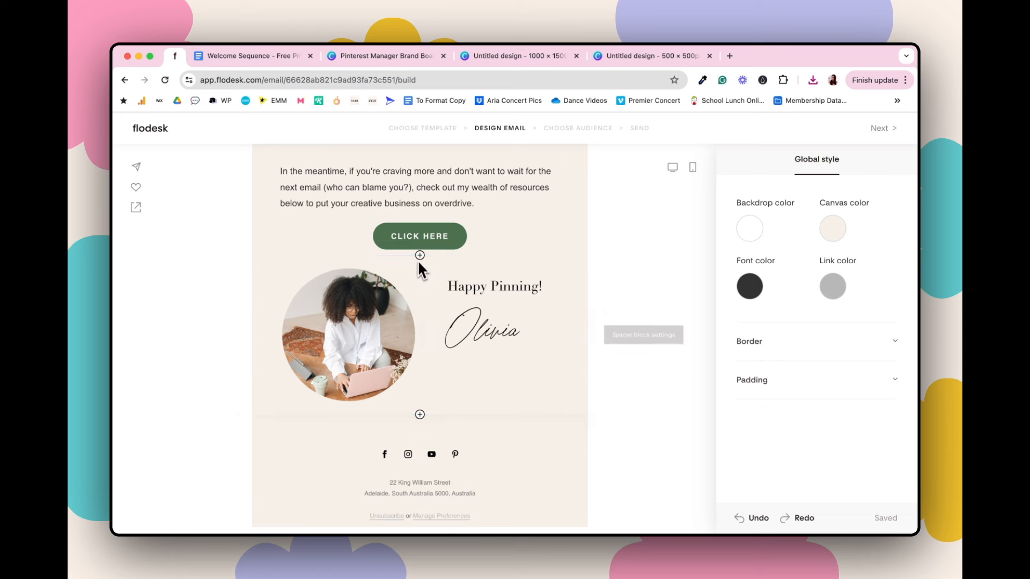
- Insert a divider below the sign-off block and set its thickness to 2
{"action": "left_click", "coordinate": [420, 414]}
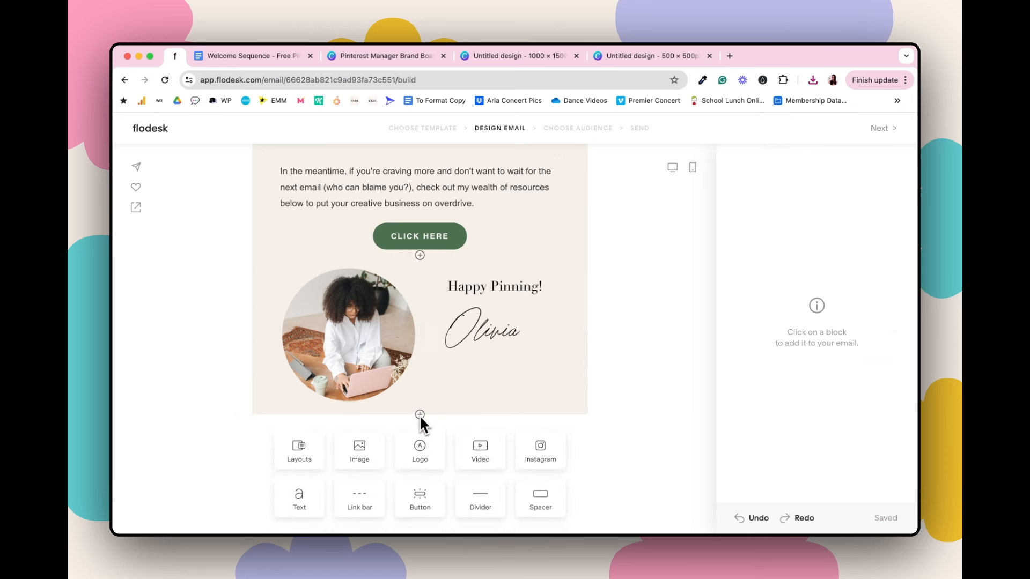
{"action": "left_click", "coordinate": [486, 336]}
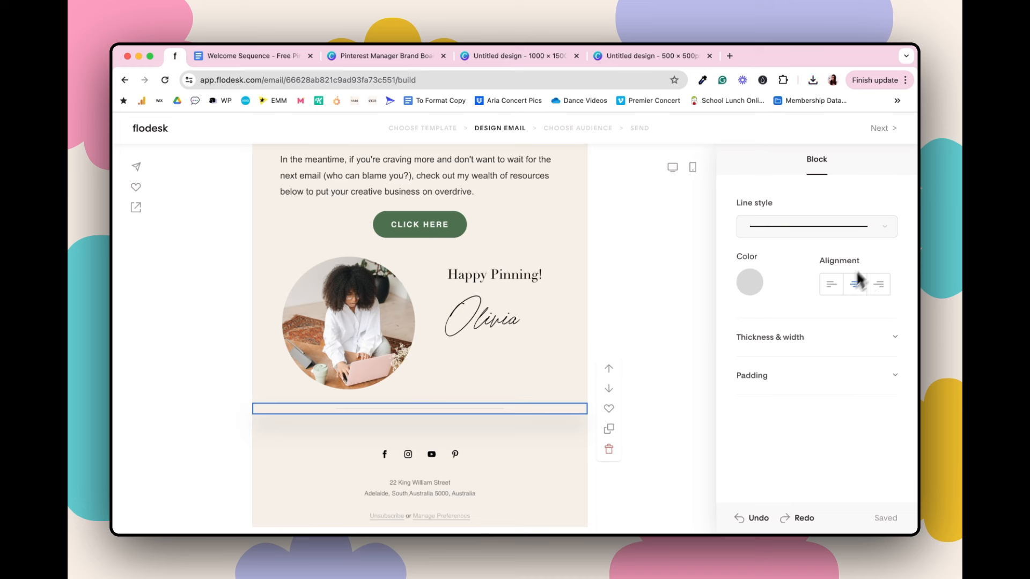
{"action": "left_click", "coordinate": [791, 337]}
{"action": "left_click", "coordinate": [895, 383]}
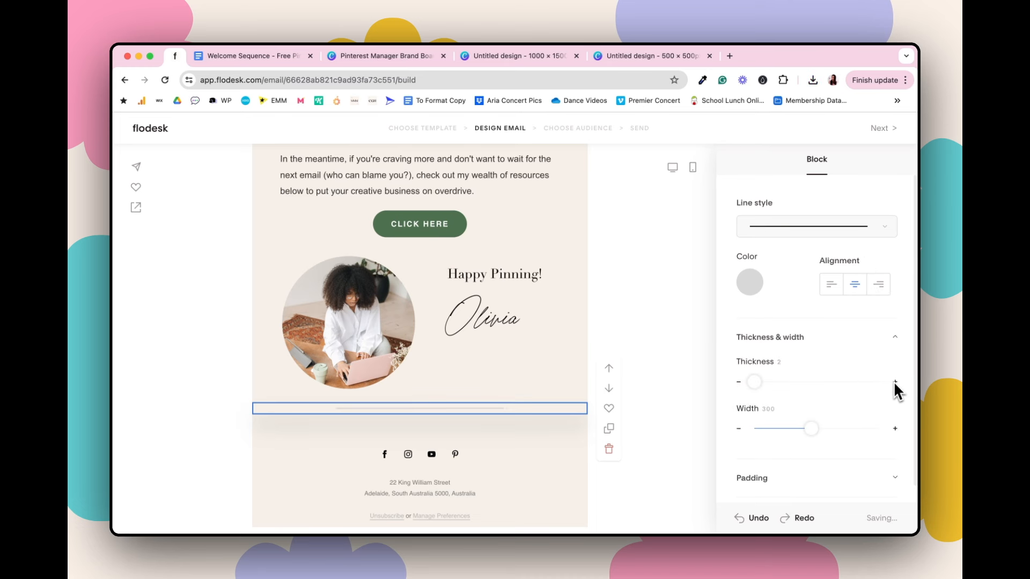
- Color the divider white (#FFFFFF) and set its width to 600
{"action": "left_click", "coordinate": [762, 278]}
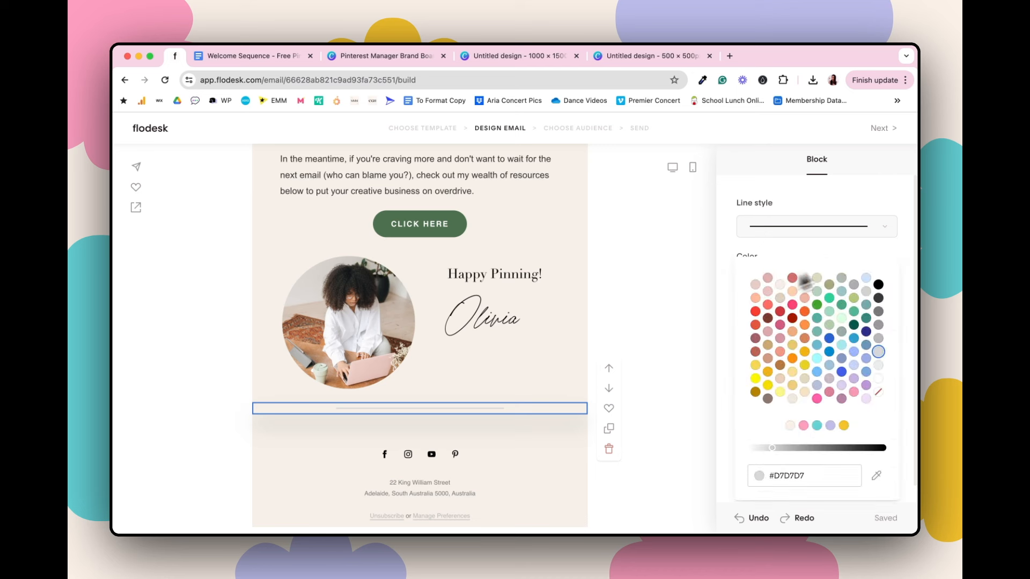
{"action": "left_click", "coordinate": [879, 379]}
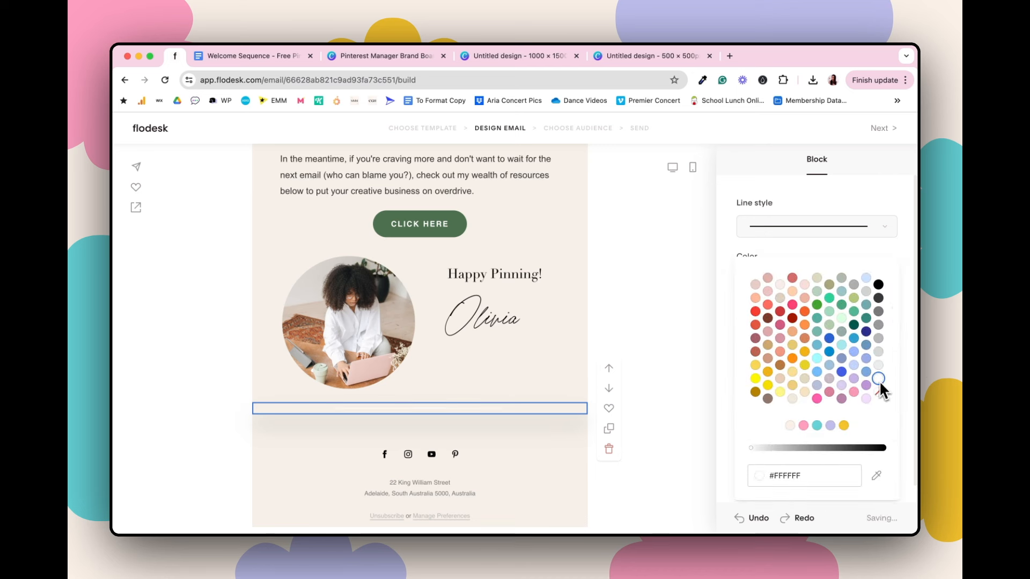
{"action": "left_click", "coordinate": [907, 208]}
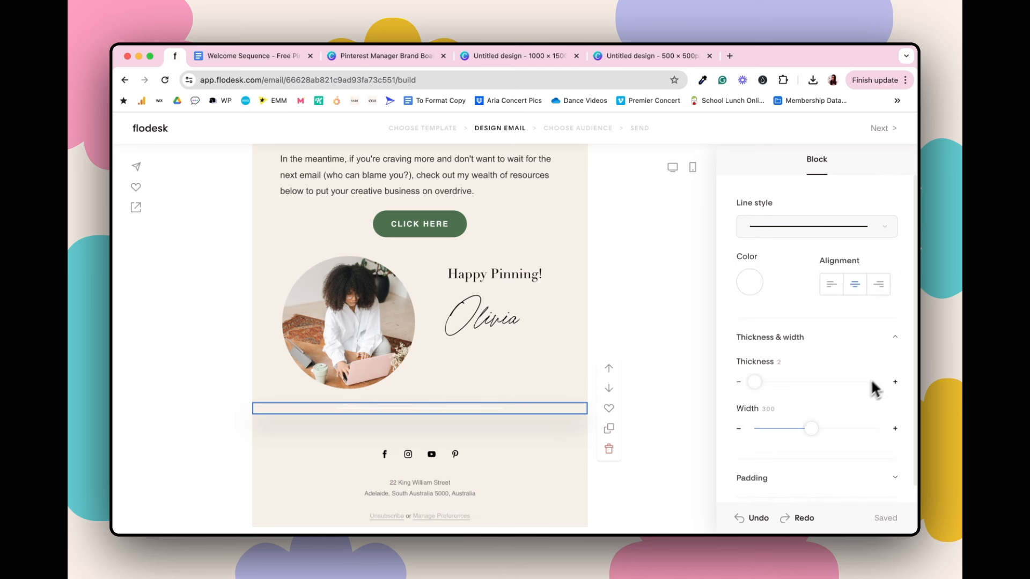
{"action": "left_click_drag", "start_coordinate": [815, 440], "coordinate": [908, 427]}
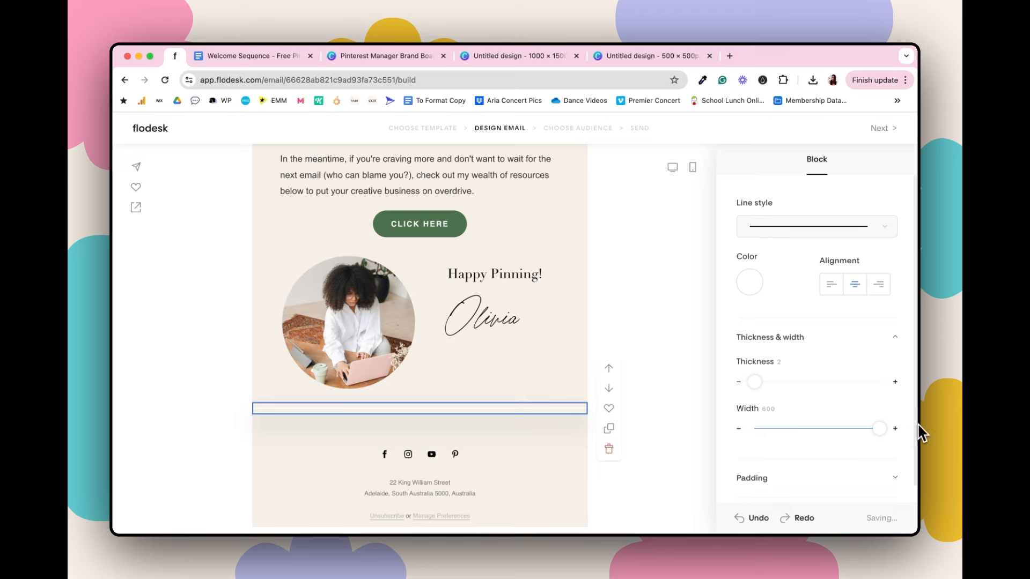
{"action": "left_click", "coordinate": [658, 397]}
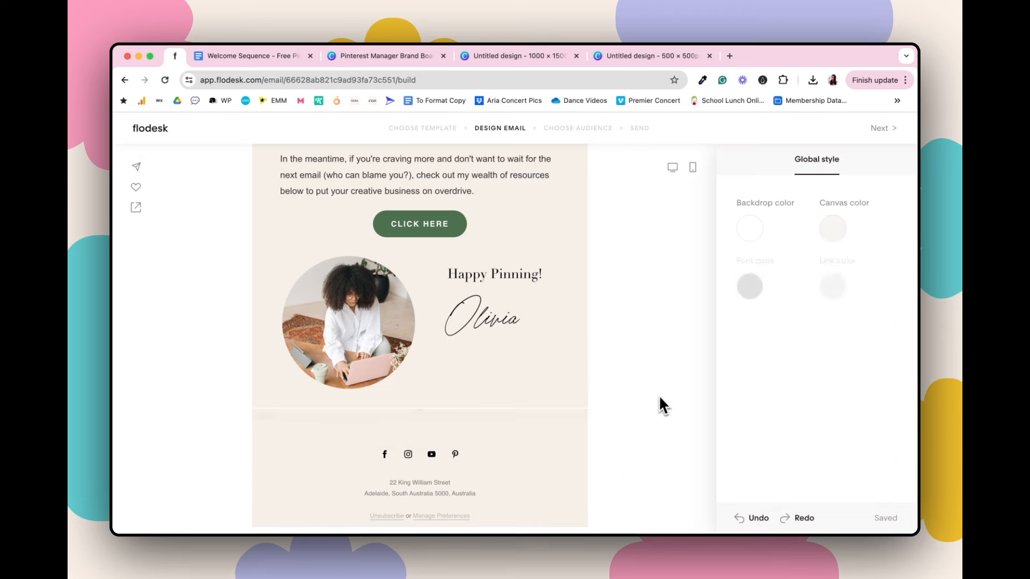
- Duplicate the white divider, move the copy between the button and the sign-off block, and delete the spacer above the social icons
{"action": "left_click", "coordinate": [536, 412]}
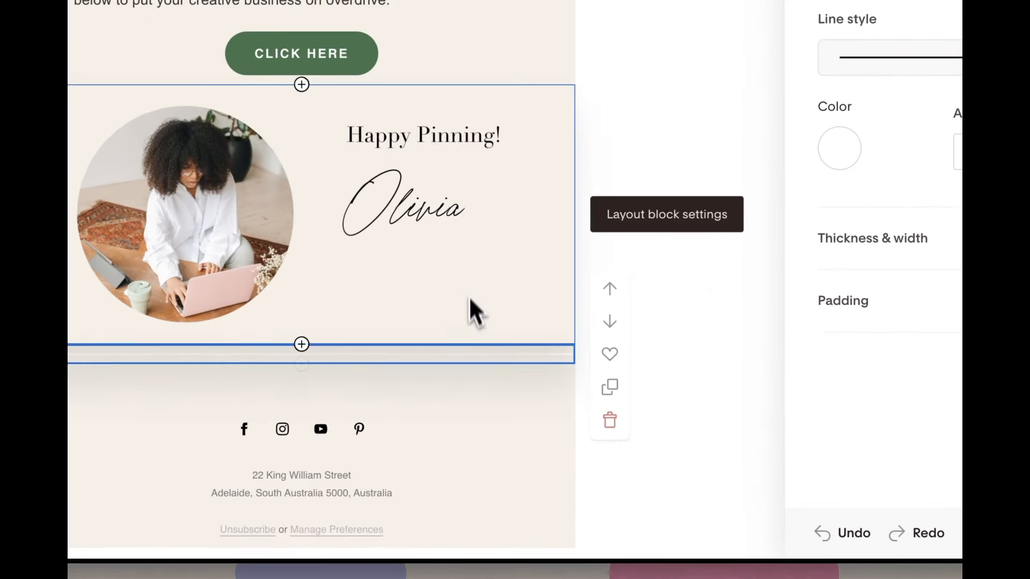
{"action": "left_click", "coordinate": [621, 386]}
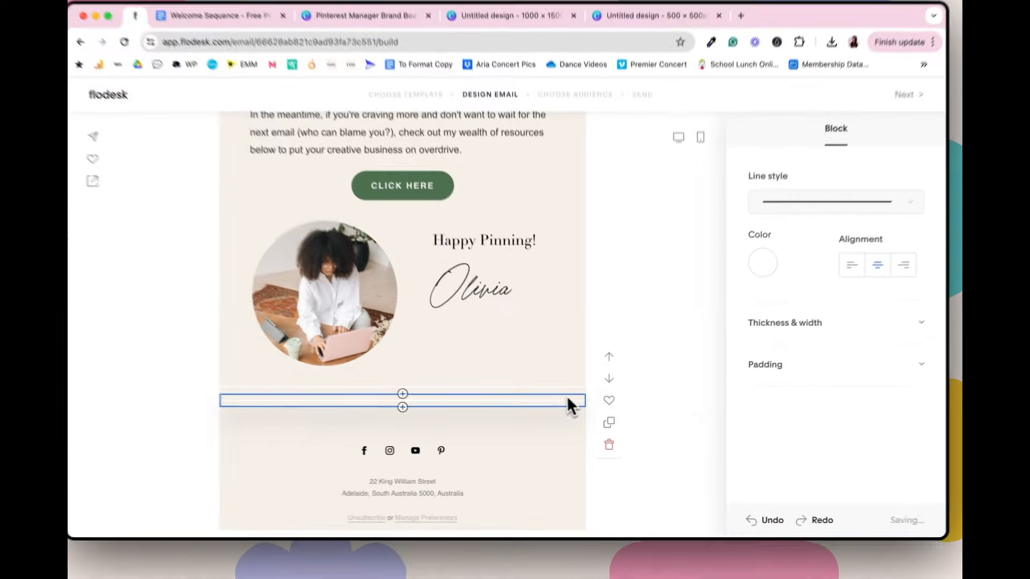
{"action": "left_click_drag", "start_coordinate": [536, 353], "coordinate": [527, 55]}
{"action": "left_click_drag", "start_coordinate": [558, 235], "coordinate": [559, 258]}
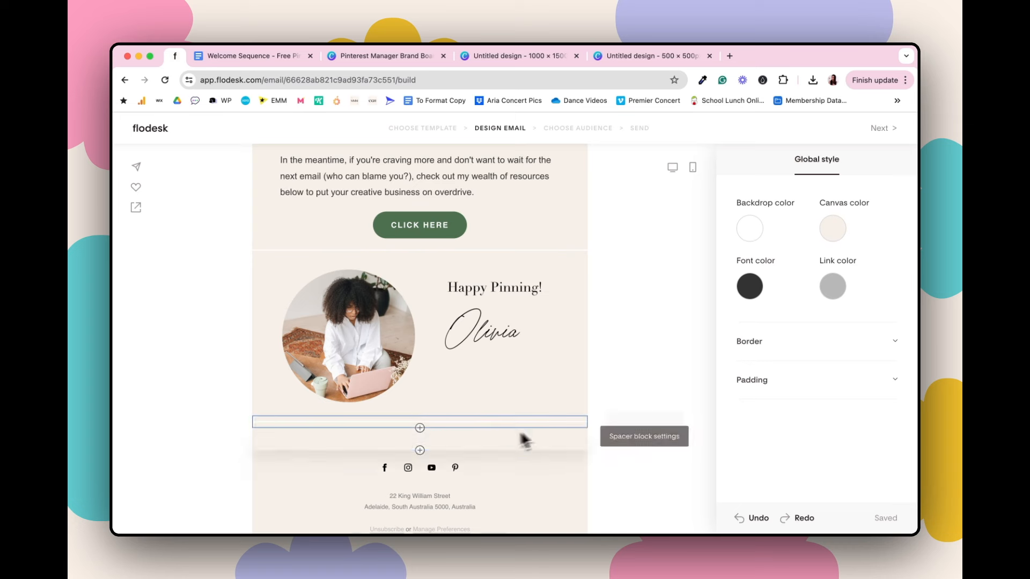
{"action": "left_click", "coordinate": [503, 440]}
{"action": "left_click", "coordinate": [610, 486]}
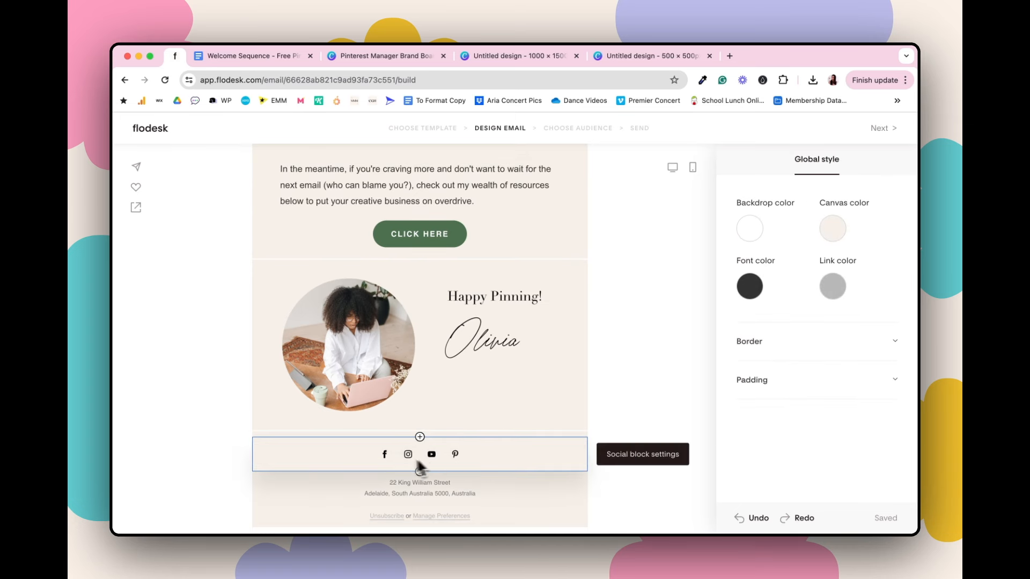
- Change the social icons to the outlined circle style and set their size to L
{"action": "left_click", "coordinate": [484, 456]}
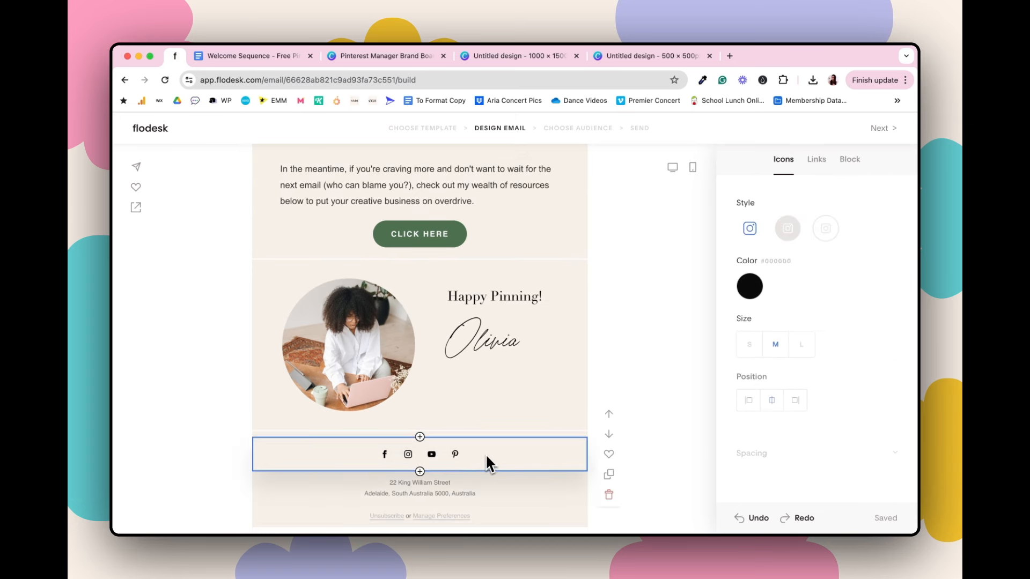
{"action": "left_click", "coordinate": [788, 231]}
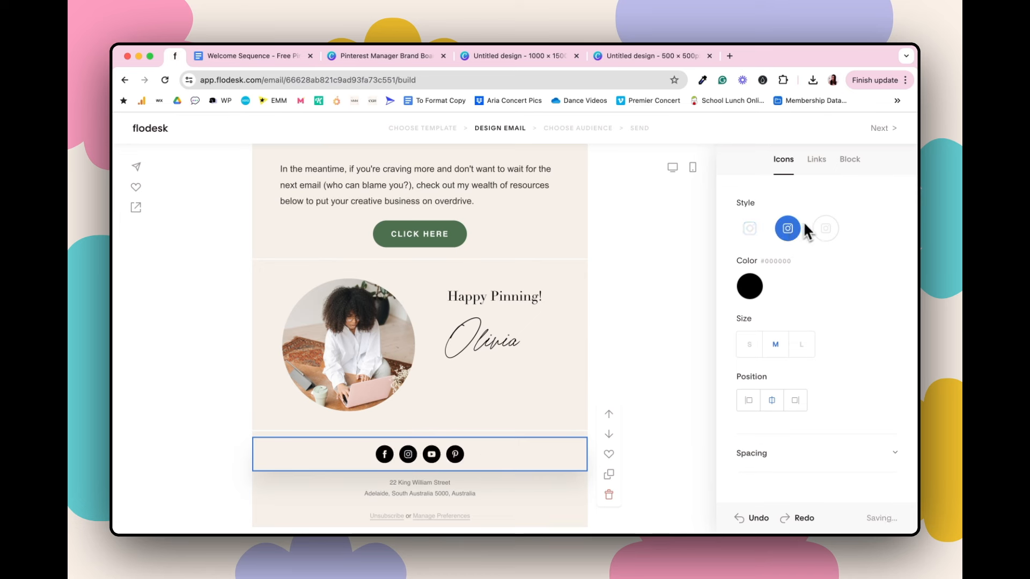
{"action": "left_click", "coordinate": [826, 231]}
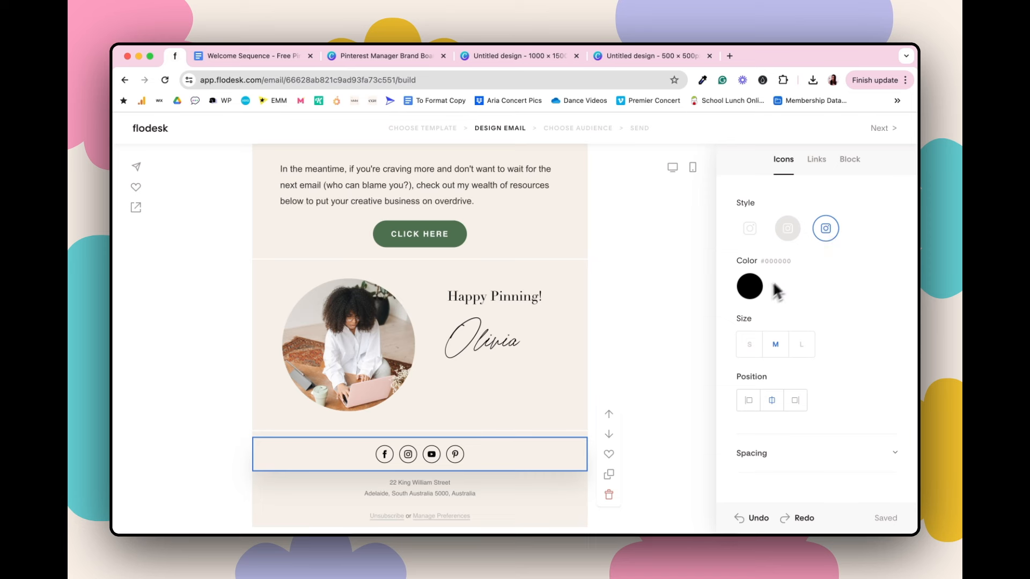
{"action": "left_click", "coordinate": [750, 346]}
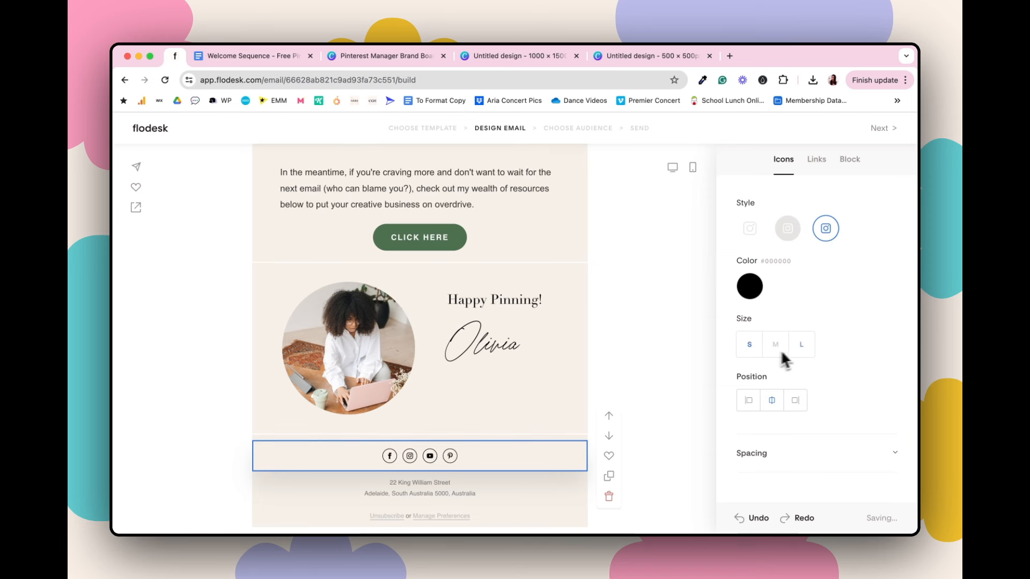
{"action": "left_click", "coordinate": [811, 346]}
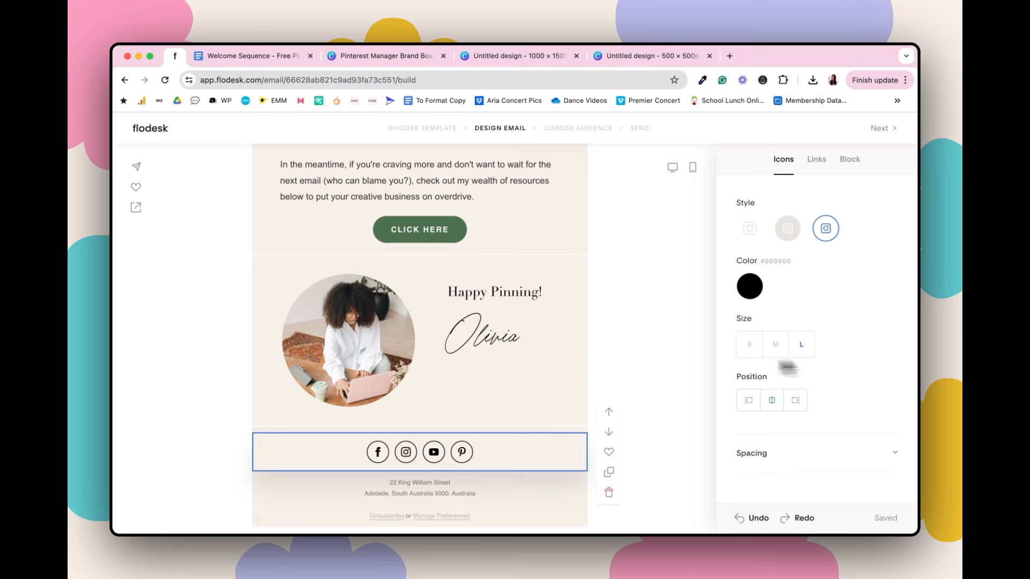
{"action": "left_click", "coordinate": [671, 390]}
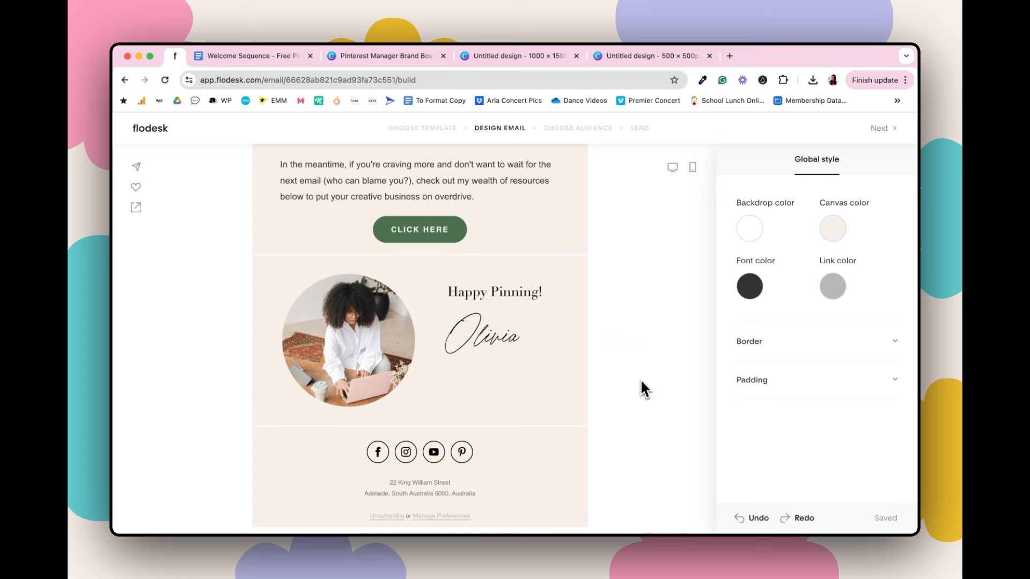
- Switch to the Welcome Sequence Google Doc and copy Email 1's text from "Hi [Subscriber's Name]" through "incredibly useful!"
{"action": "scroll", "coordinate": [461, 298], "scroll_direction": "up", "scroll_amount": 3}
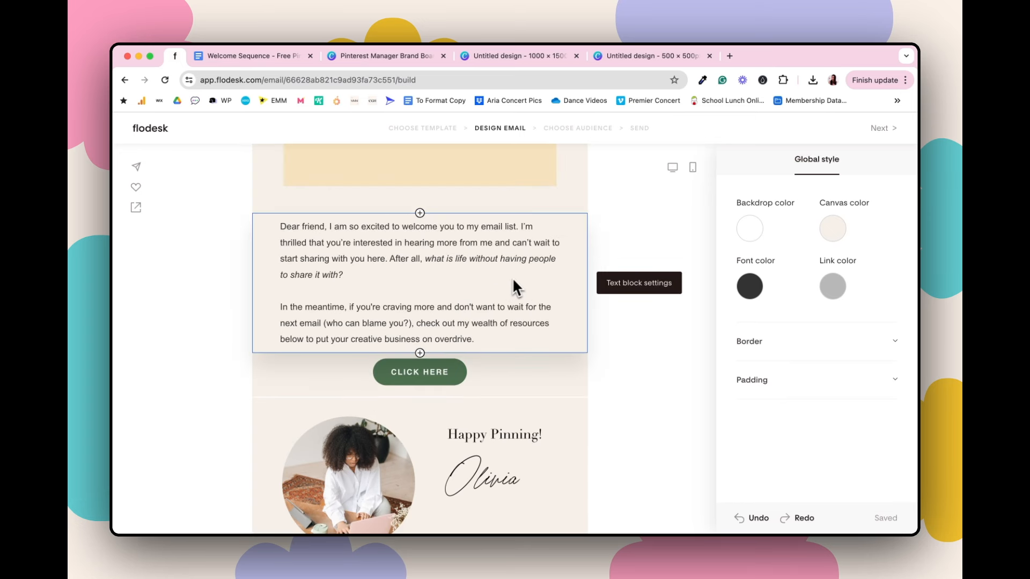
{"action": "left_click", "coordinate": [237, 58]}
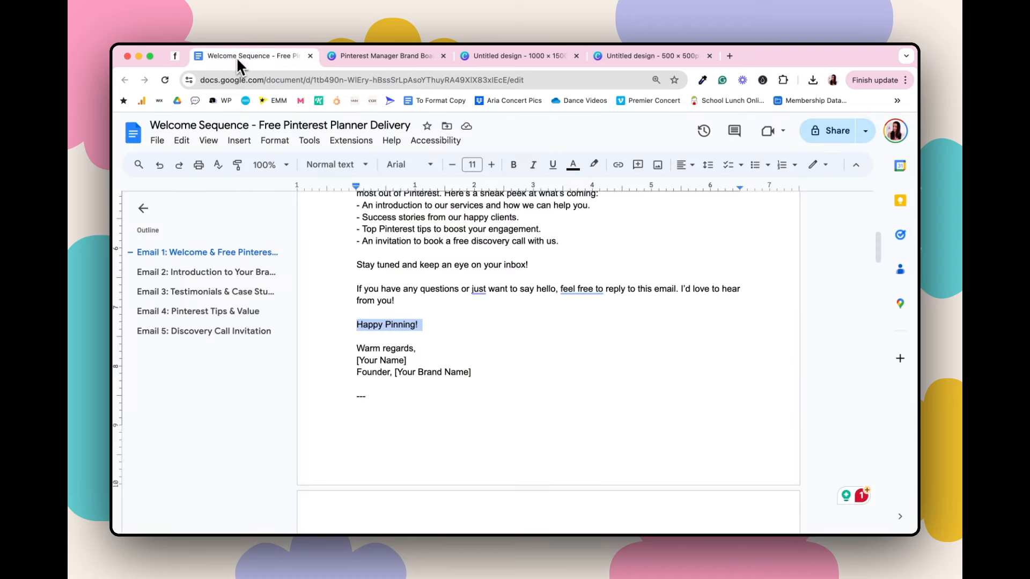
{"action": "scroll", "coordinate": [532, 297], "scroll_direction": "up", "scroll_amount": 5}
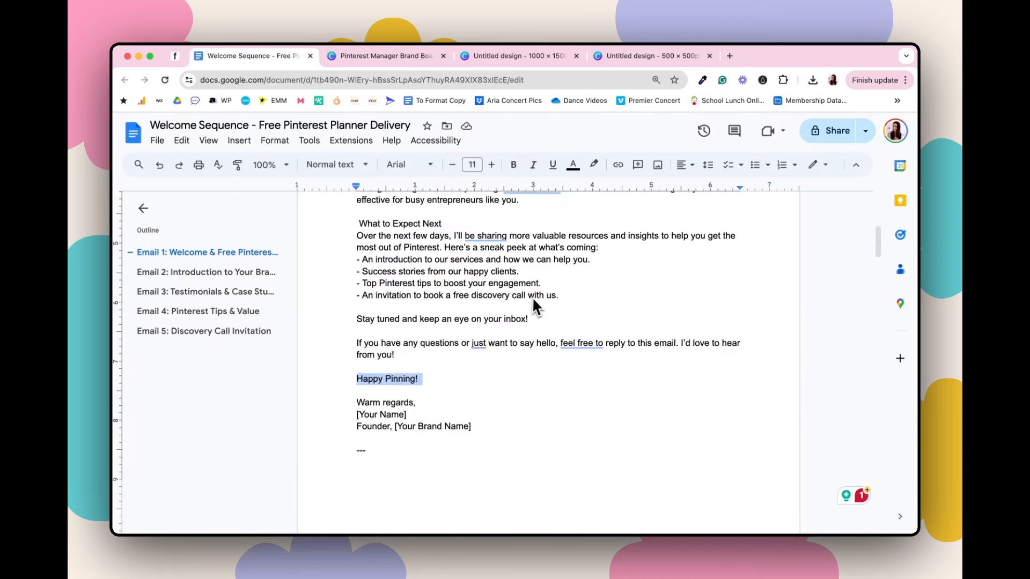
{"action": "scroll", "coordinate": [532, 297], "scroll_direction": "up", "scroll_amount": 2}
{"action": "scroll", "coordinate": [533, 299], "scroll_direction": "down", "scroll_amount": 3}
{"action": "scroll", "coordinate": [533, 306], "scroll_direction": "up", "scroll_amount": 1}
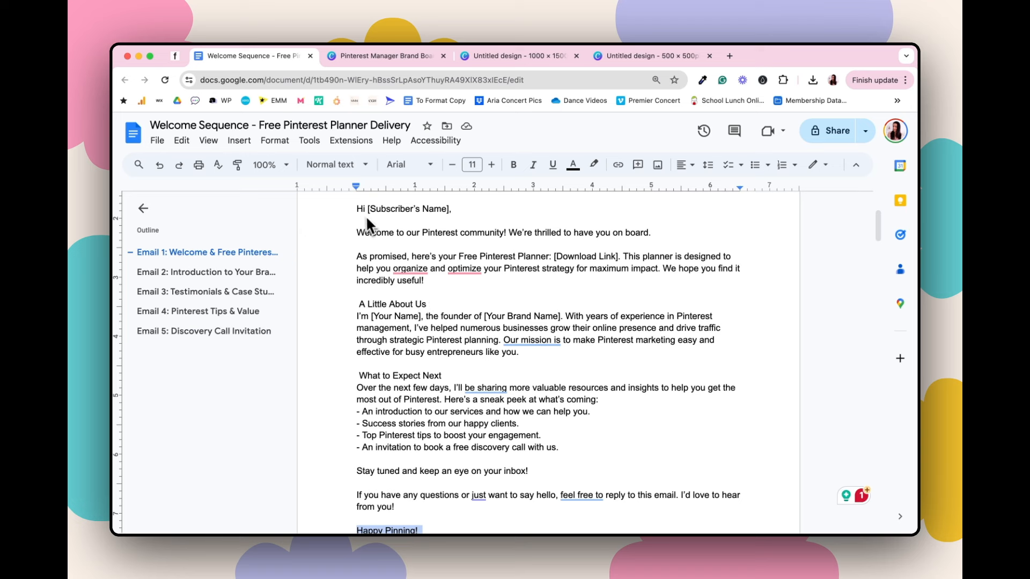
{"action": "left_click_drag", "start_coordinate": [358, 213], "coordinate": [435, 284]}
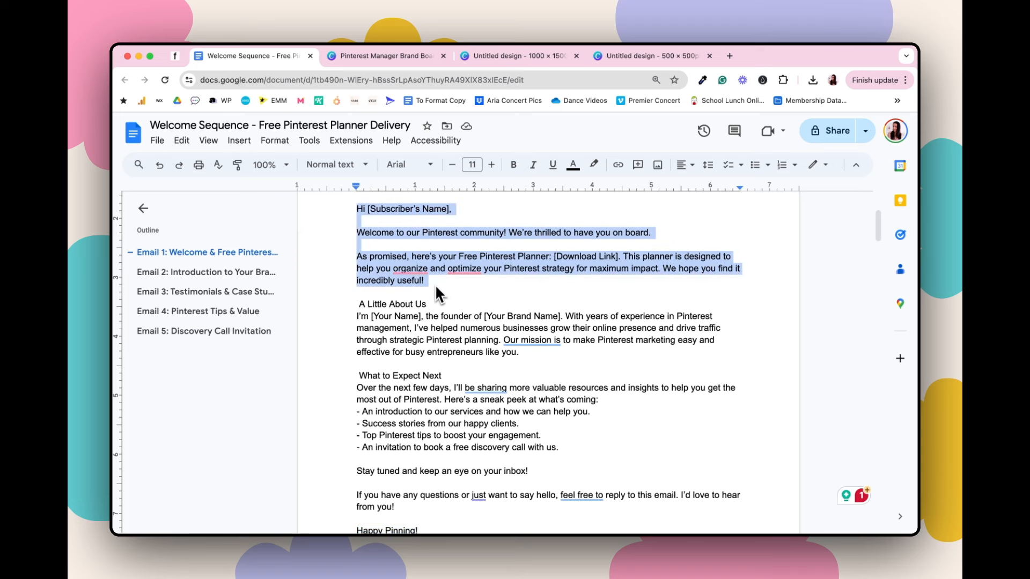
{"action": "key", "text": "super+c"}
- Return to the Flodesk email and replace the body text above the button with the copied greeting and opening paragraphs
{"action": "left_click", "coordinate": [175, 56]}
{"action": "left_click_drag", "start_coordinate": [282, 229], "coordinate": [501, 345]}
{"action": "key", "text": "super+v"}
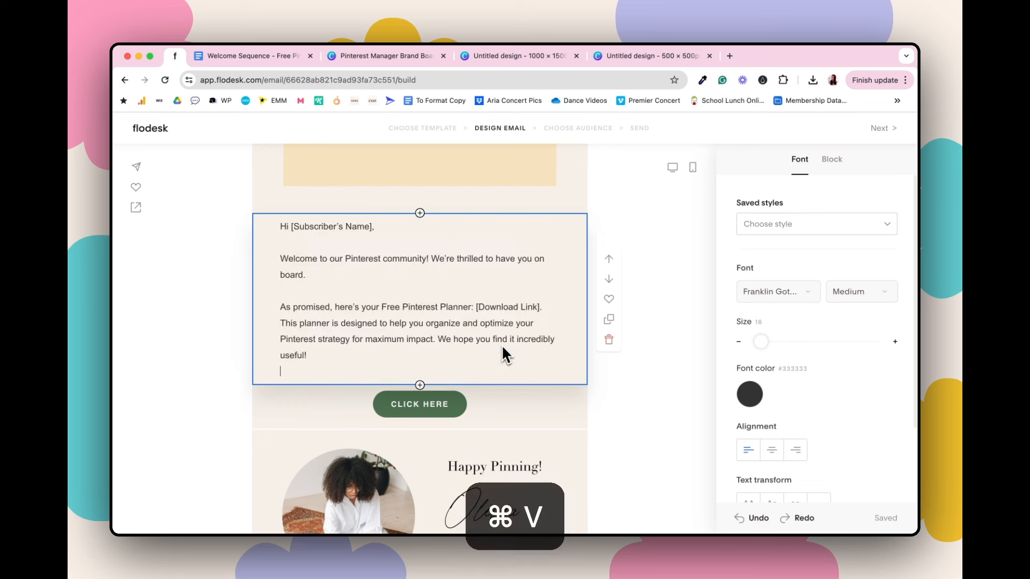
- Replace the [Subscriber's Name] placeholder in the greeting with the First name personalization field
{"action": "left_click_drag", "start_coordinate": [371, 226], "coordinate": [301, 226]}
{"action": "key", "text": "BackSpace"}
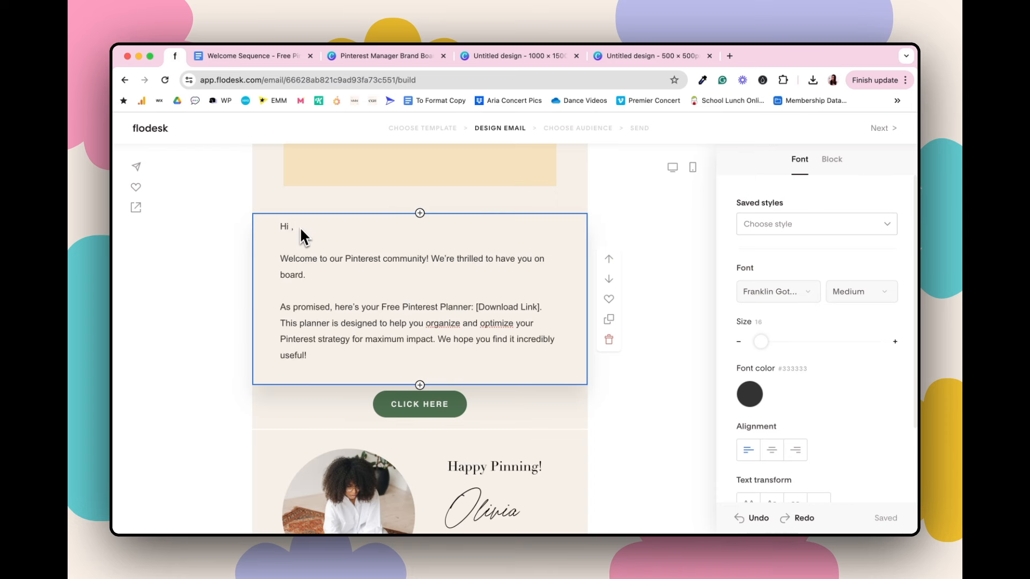
{"action": "scroll", "coordinate": [309, 411], "scroll_direction": "up", "scroll_amount": 2}
{"action": "type", "text": "@"}
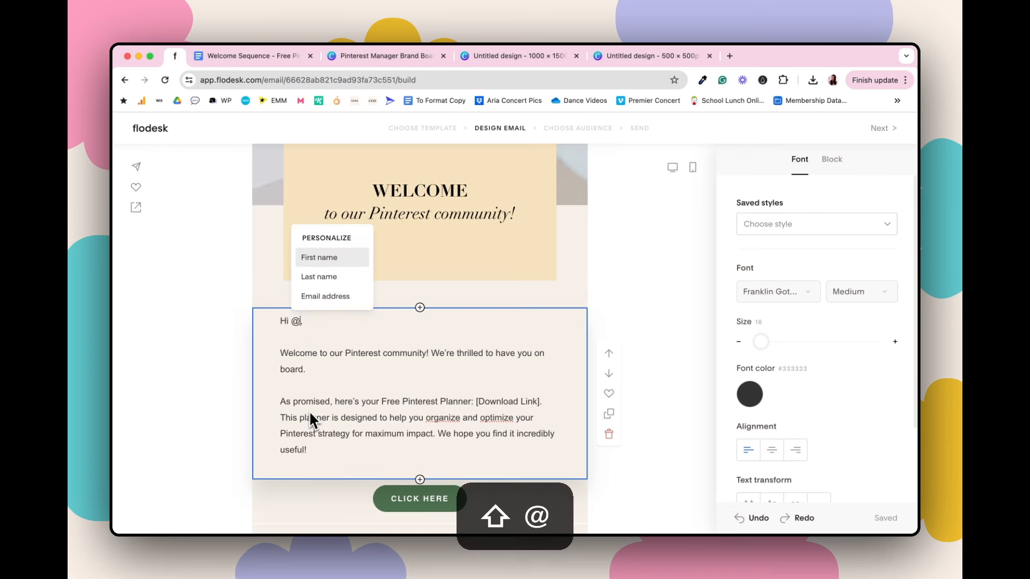
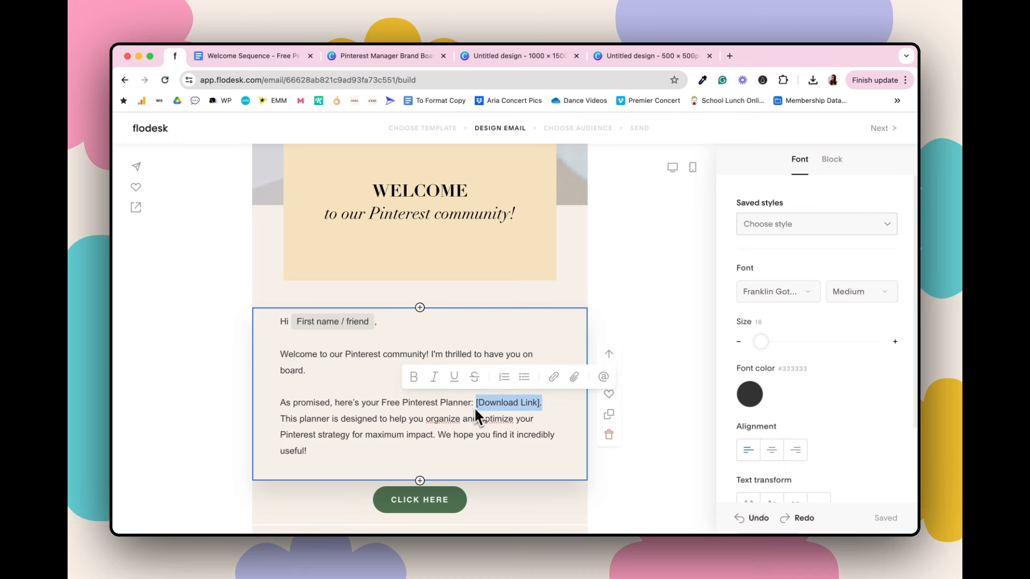
- Replace the [Download Link] placeholder in the body text with "Just click the button below to grab it."
{"action": "type", "text": "Just click the link below"}
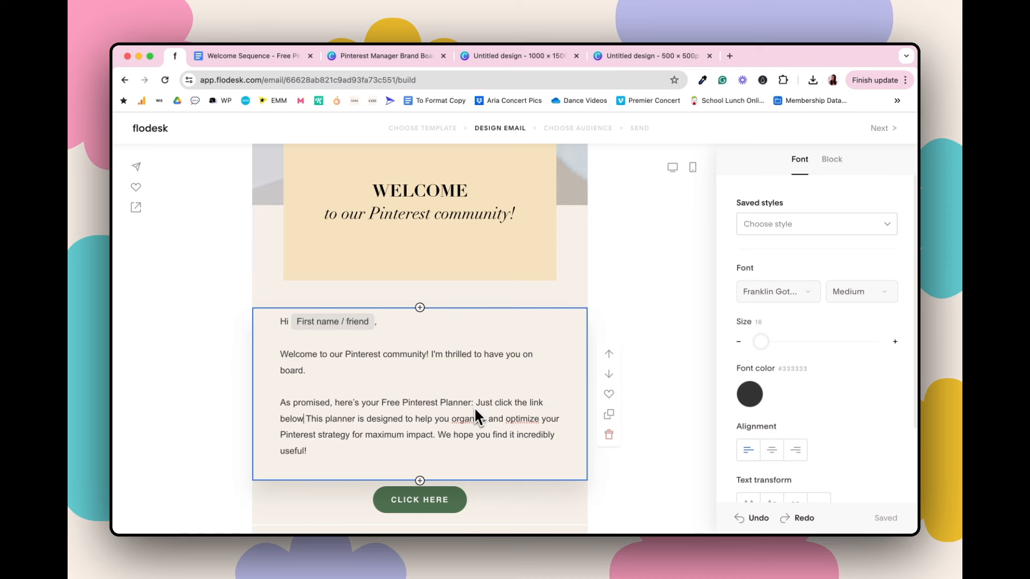
{"action": "type", "text": "."}
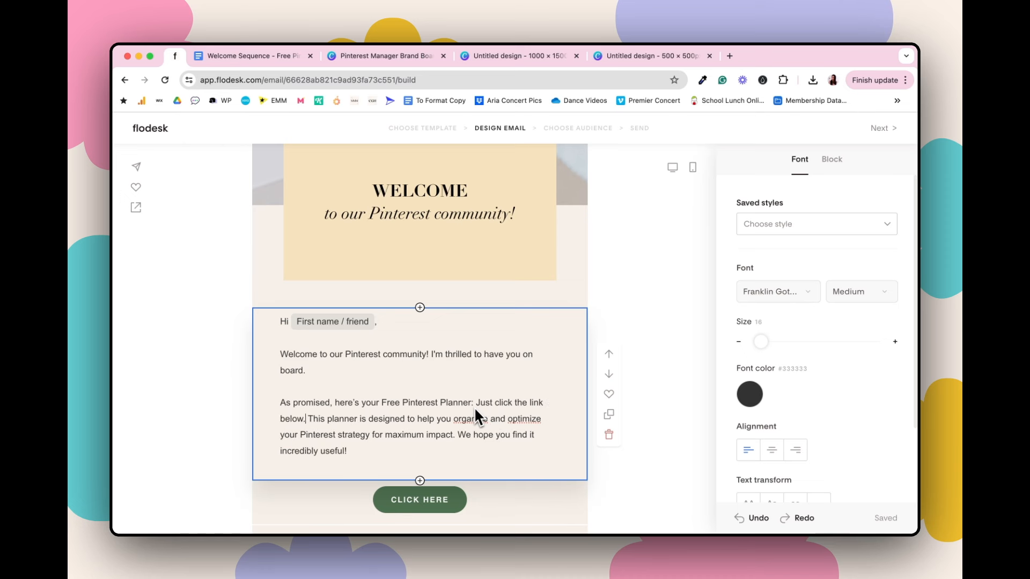
{"action": "left_click_drag", "start_coordinate": [543, 404], "coordinate": [531, 407]}
{"action": "key", "text": "BackSpace"}
{"action": "key", "text": "BackSpace"}
{"action": "type", "text": "below to grab it"}
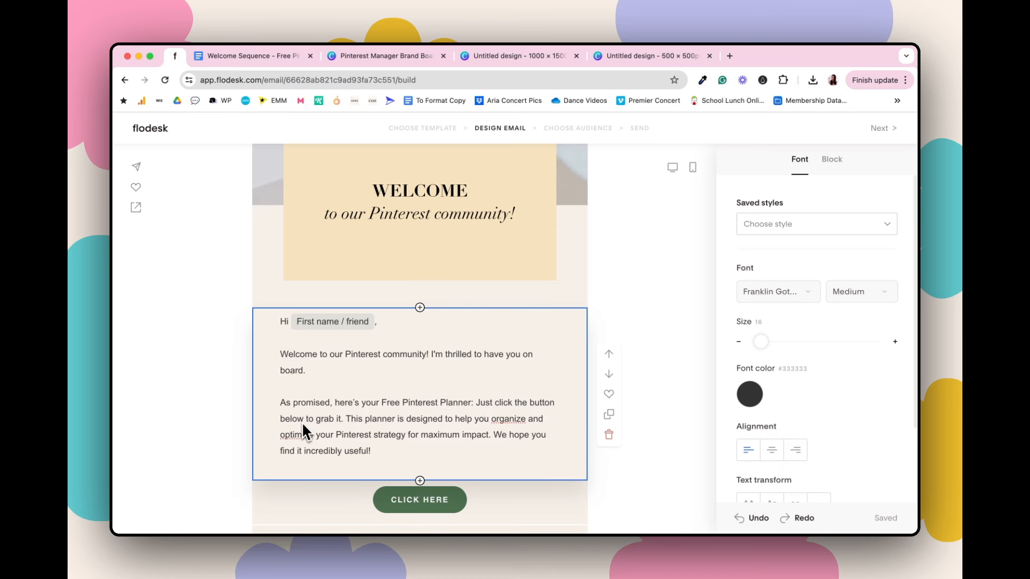
- Split the body text before "This planner is designed" into a new paragraph separated by a blank line
{"action": "left_click", "coordinate": [346, 419]}
{"action": "key", "text": "Return"}
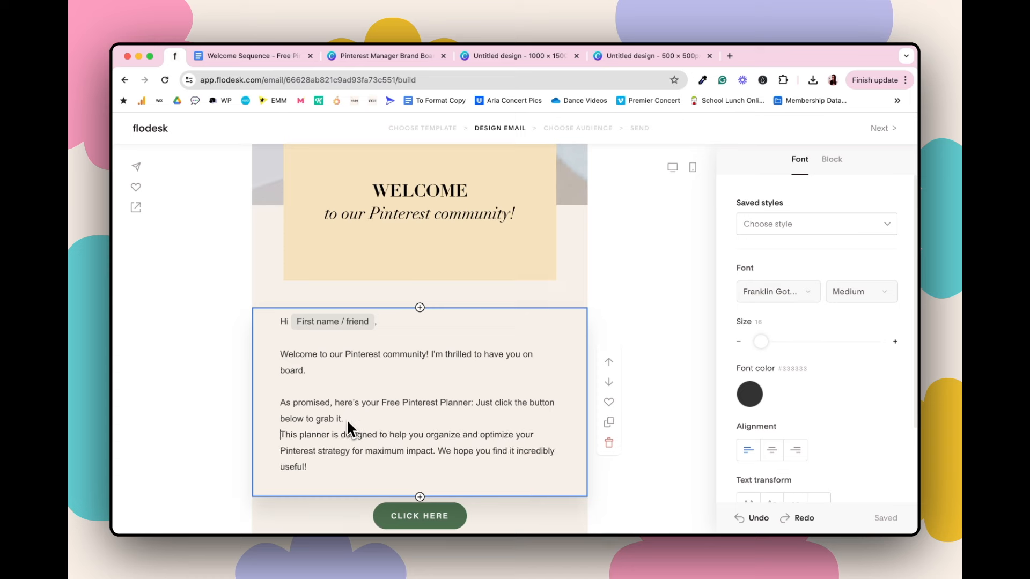
{"action": "key", "text": "Return"}
- Change the green button's text to "GRAB YOUR FREE PINTEREST PLANNER"
{"action": "scroll", "coordinate": [416, 417], "scroll_direction": "down", "scroll_amount": 3}
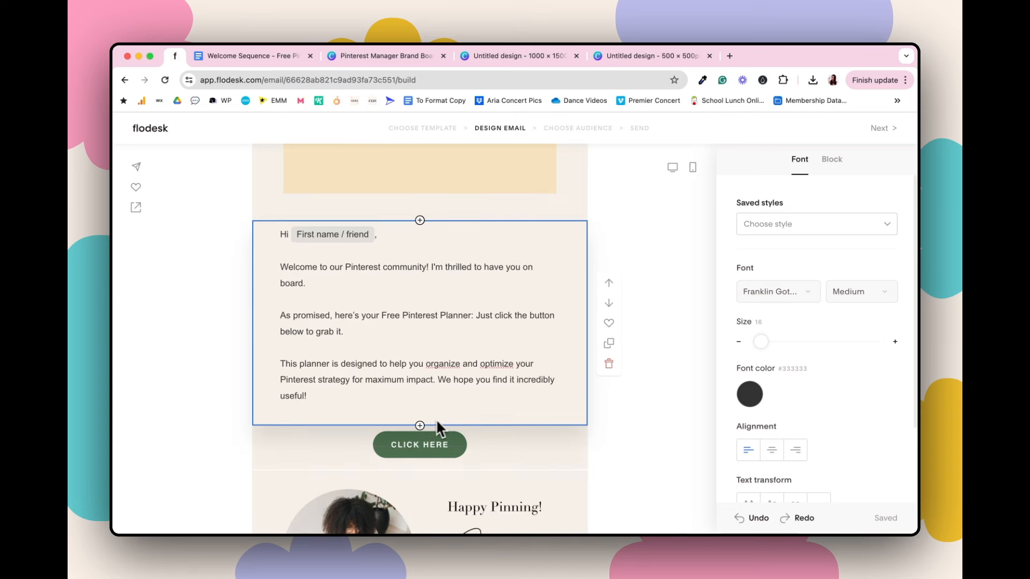
{"action": "left_click", "coordinate": [414, 446]}
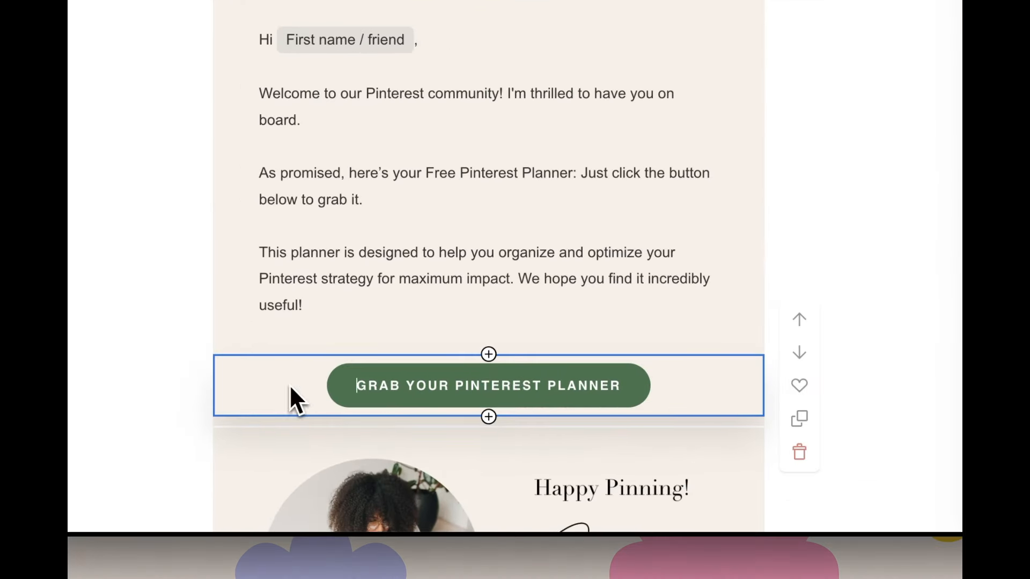
{"action": "left_click", "coordinate": [454, 387]}
{"action": "type", "text": "FREE"}
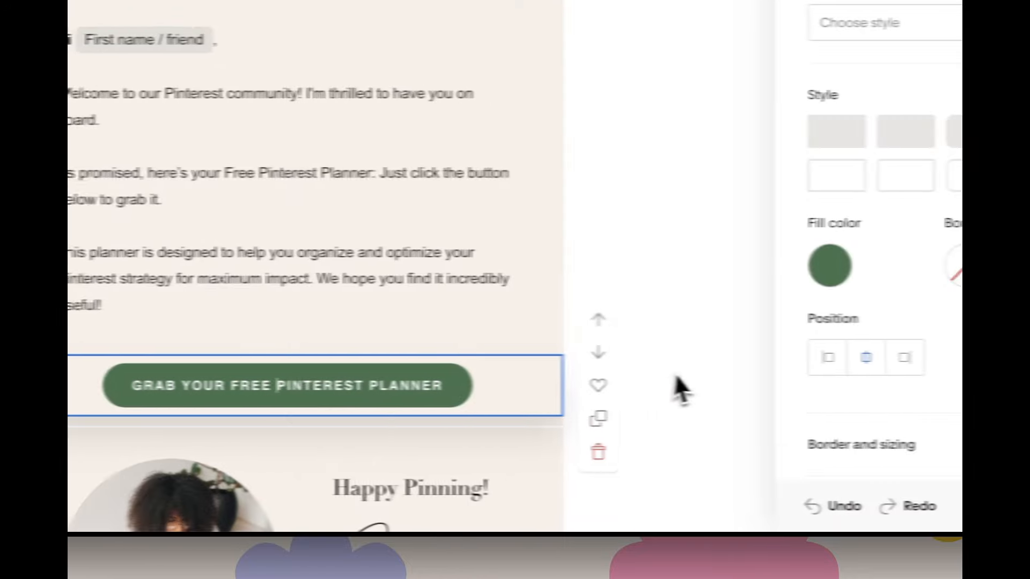
{"action": "left_click", "coordinate": [678, 378]}
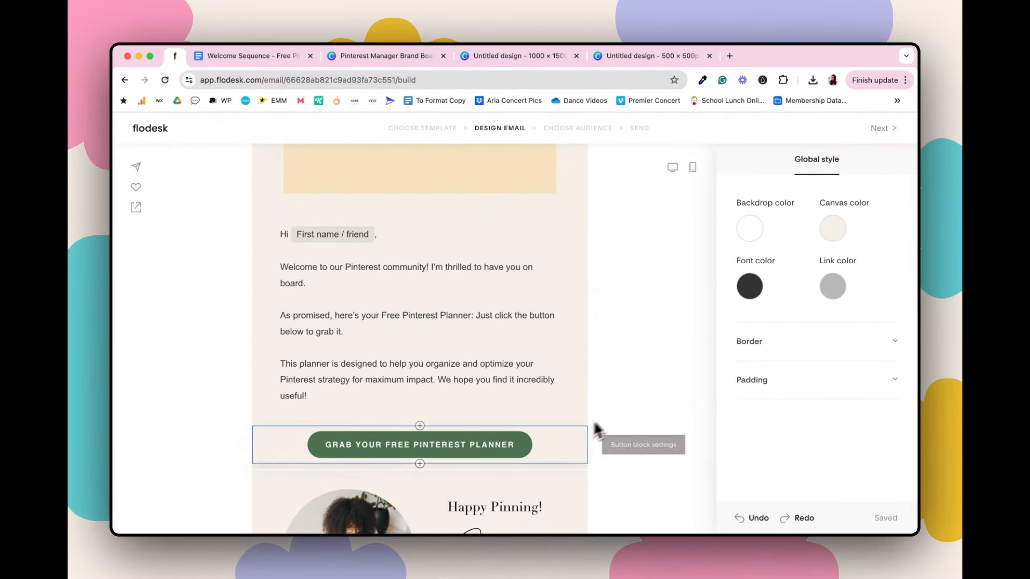
- Check the planner button's link options for a web address or an attached file
{"action": "left_click", "coordinate": [542, 444]}
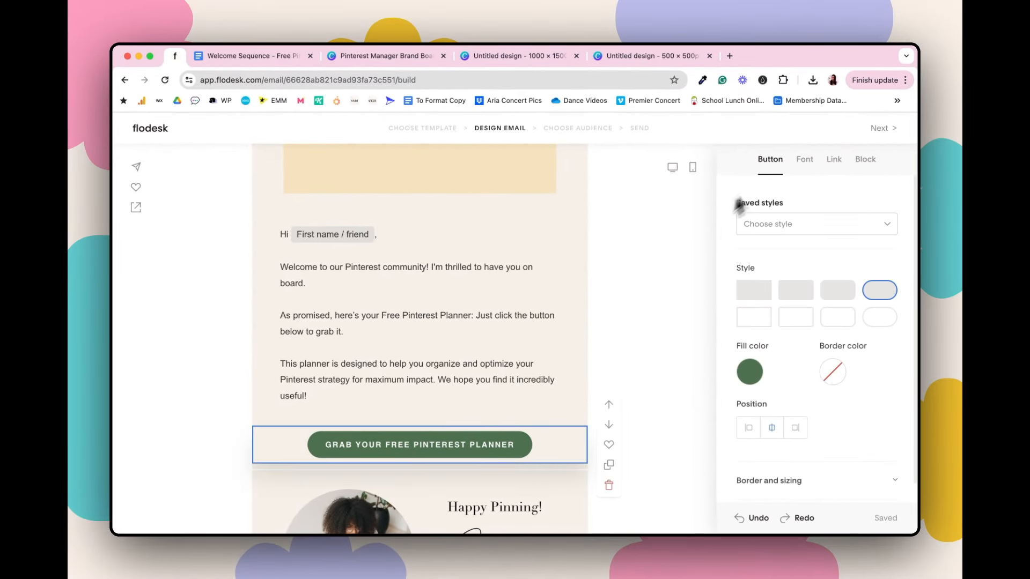
{"action": "left_click", "coordinate": [835, 160]}
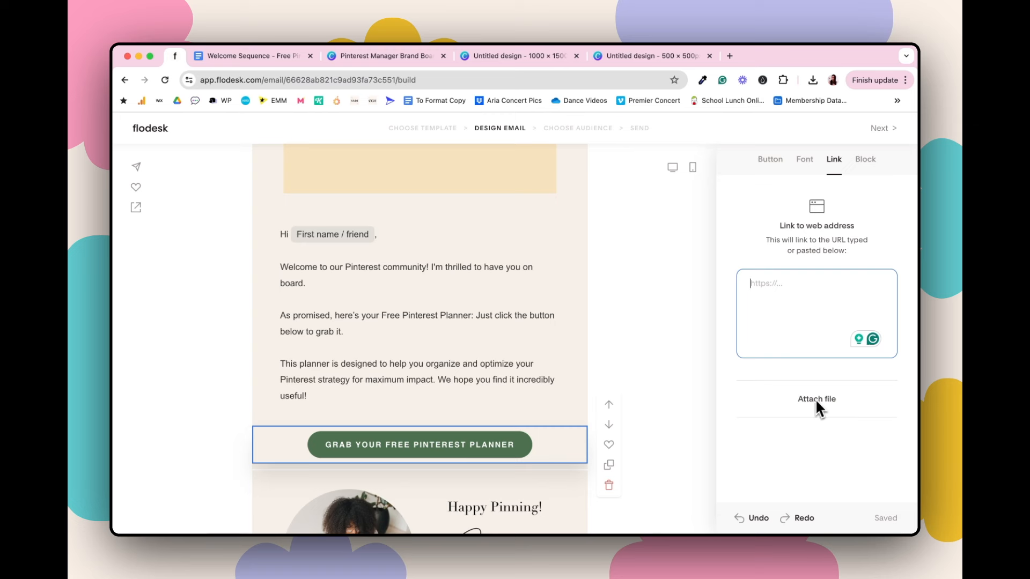
{"action": "left_click", "coordinate": [648, 356]}
- Duplicate the body text block and move the copy directly below the planner button
{"action": "scroll", "coordinate": [482, 382], "scroll_direction": "down", "scroll_amount": 1}
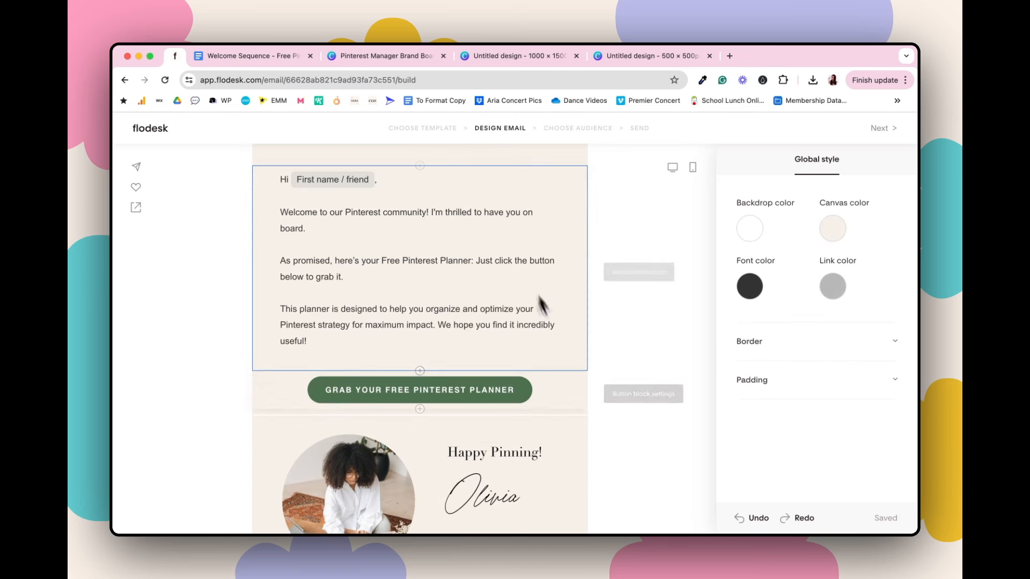
{"action": "left_click", "coordinate": [563, 295]}
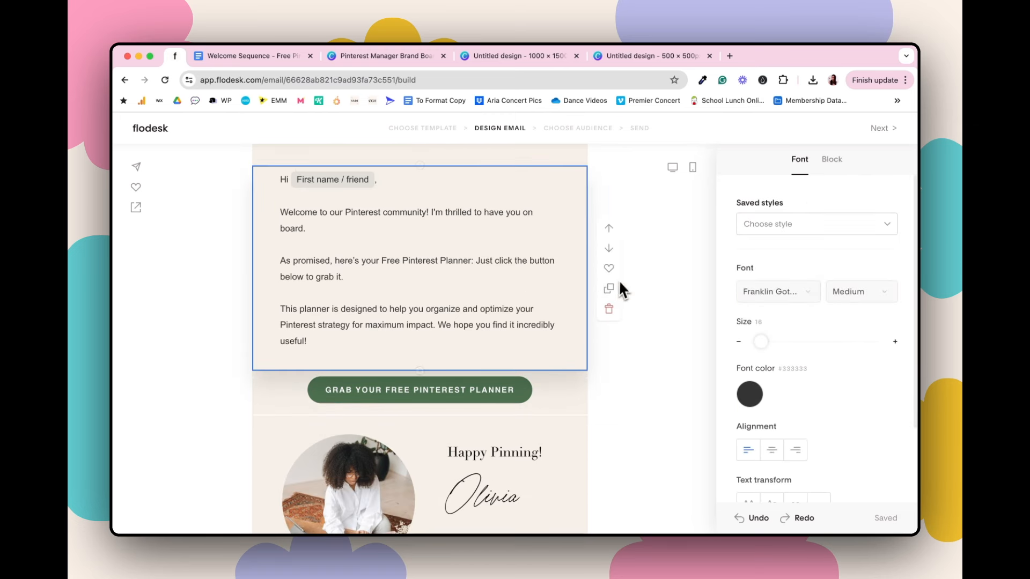
{"action": "left_click", "coordinate": [609, 289]}
{"action": "scroll", "coordinate": [459, 414], "scroll_direction": "down", "scroll_amount": 4}
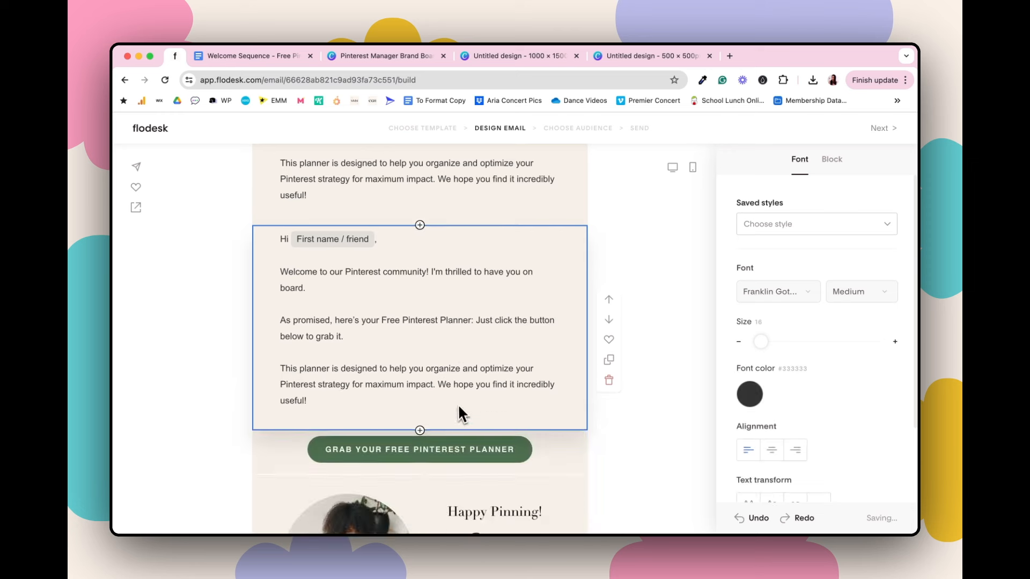
{"action": "left_click", "coordinate": [608, 263]}
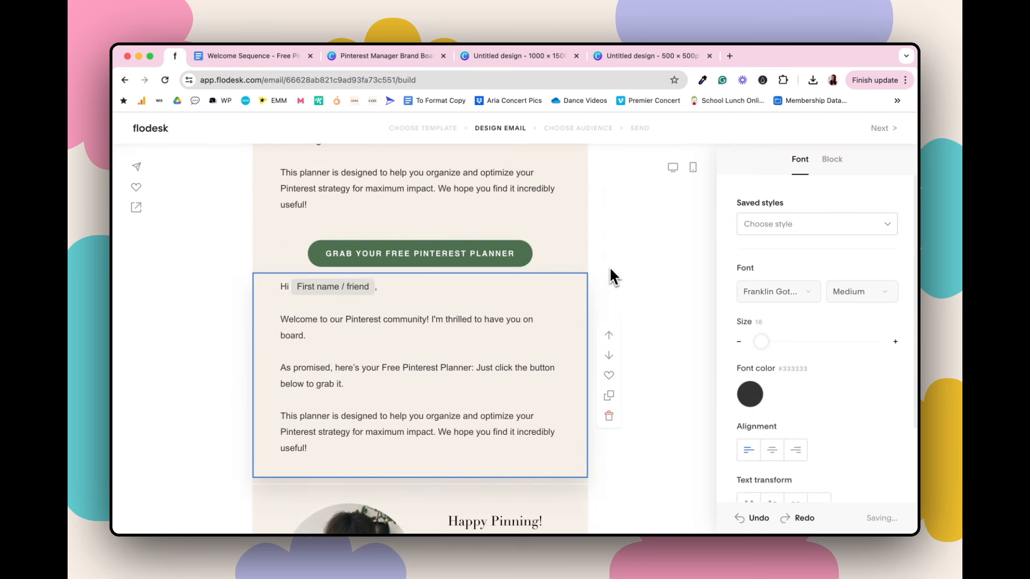
- Switch to the Welcome Sequence Google Doc and copy the "A Little About Us" heading and its paragraph
{"action": "left_click", "coordinate": [245, 56]}
{"action": "left_click", "coordinate": [386, 316]}
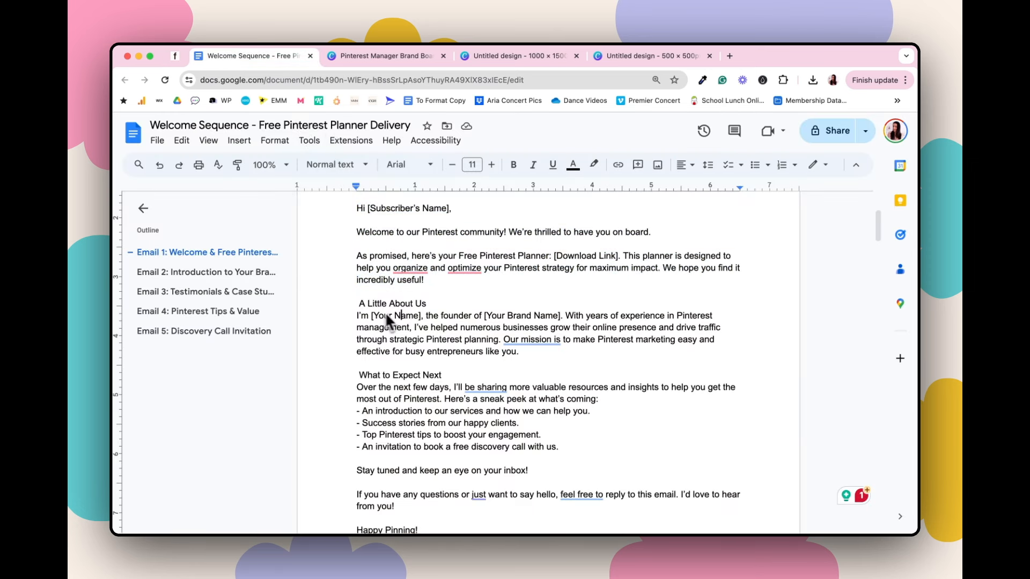
{"action": "left_click_drag", "start_coordinate": [362, 305], "coordinate": [553, 351]}
{"action": "key", "text": "ctrl+c"}
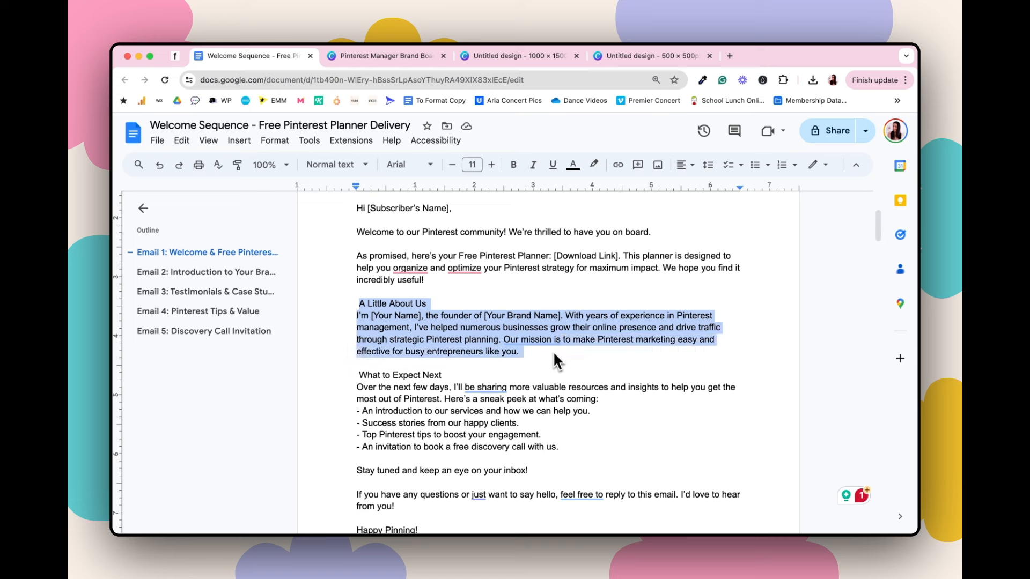
- In Flodesk, replace the text block below the planner button with the copied "A Little About Us" copy and add a blank line under its heading
{"action": "left_click", "coordinate": [173, 57]}
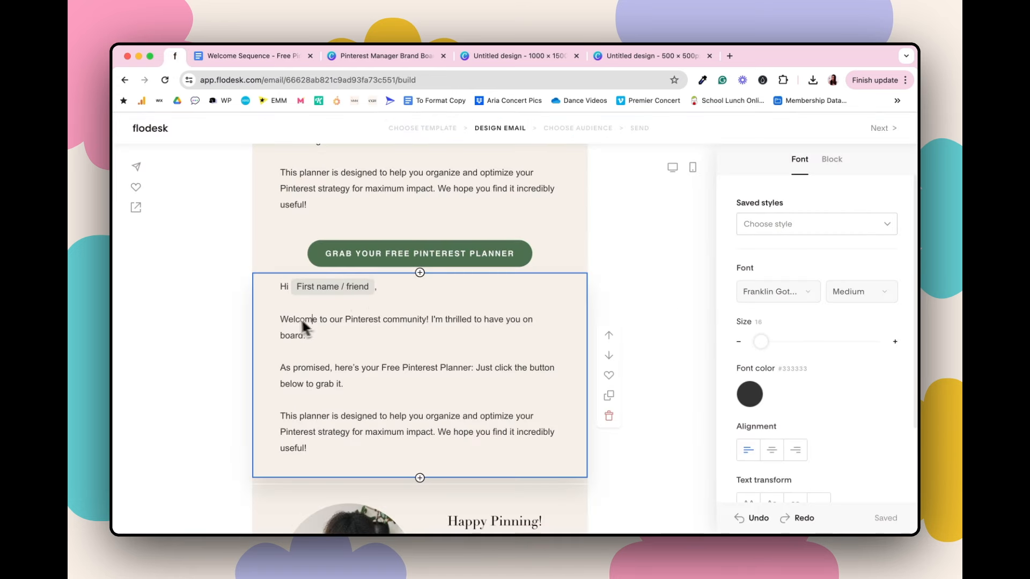
{"action": "key", "text": "ctrl+a"}
{"action": "key", "text": "ctrl+v"}
{"action": "left_click_drag", "start_coordinate": [370, 288], "coordinate": [282, 286]}
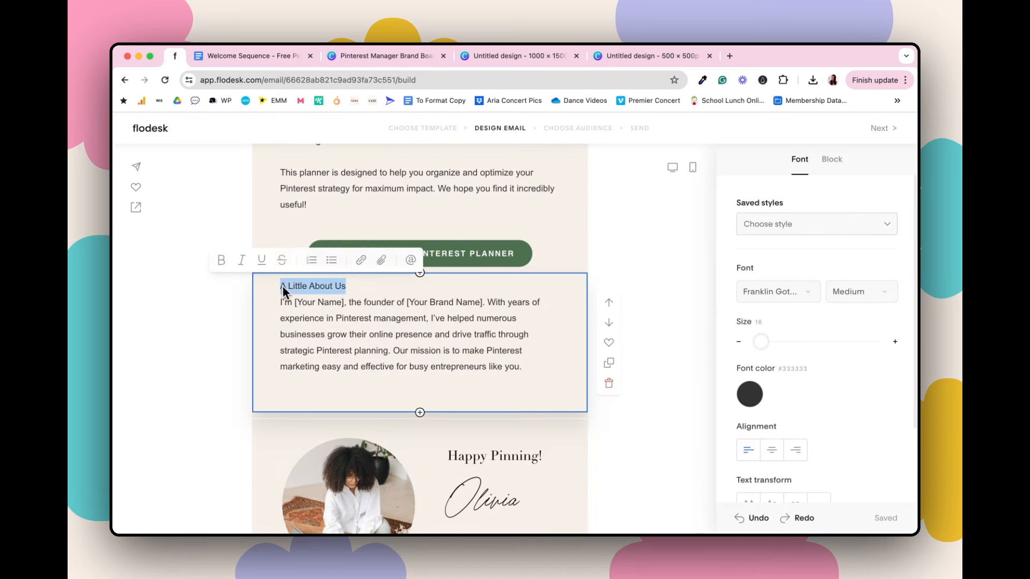
{"action": "left_click", "coordinate": [346, 287]}
{"action": "key", "text": "Return"}
- Center the "A Little About Us" heading, convert it to all caps and make it bold
{"action": "left_click_drag", "start_coordinate": [346, 288], "coordinate": [273, 286]}
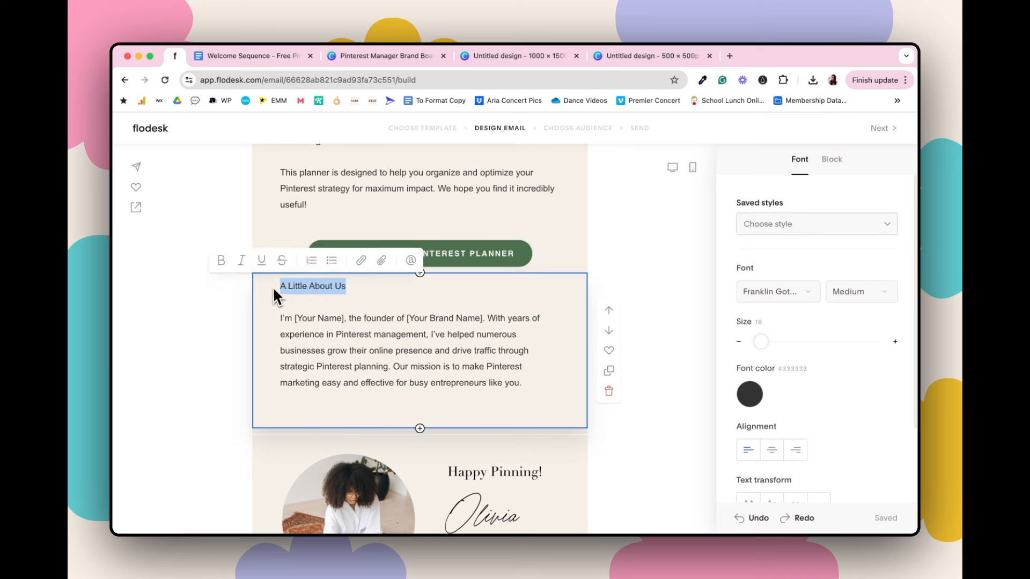
{"action": "left_click", "coordinate": [771, 450]}
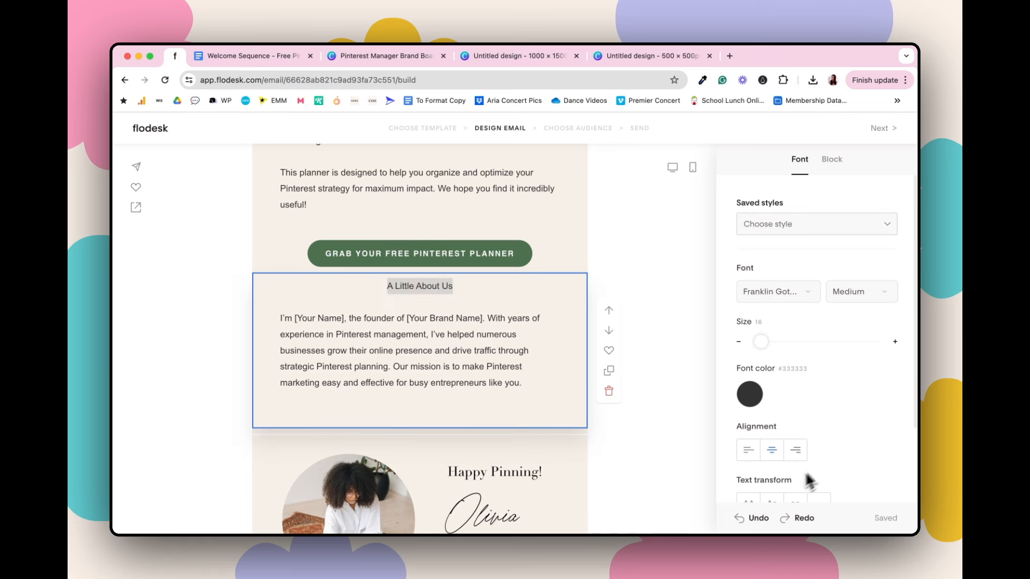
{"action": "scroll", "coordinate": [808, 480], "scroll_direction": "down", "scroll_amount": 3}
{"action": "left_click", "coordinate": [753, 418]}
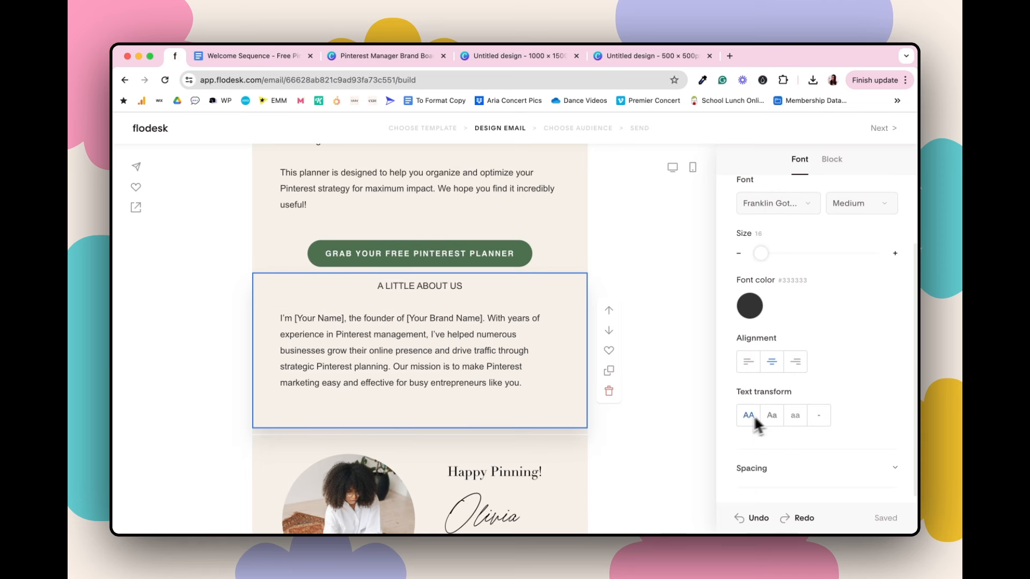
{"action": "left_click", "coordinate": [863, 202]}
{"action": "left_click", "coordinate": [855, 325]}
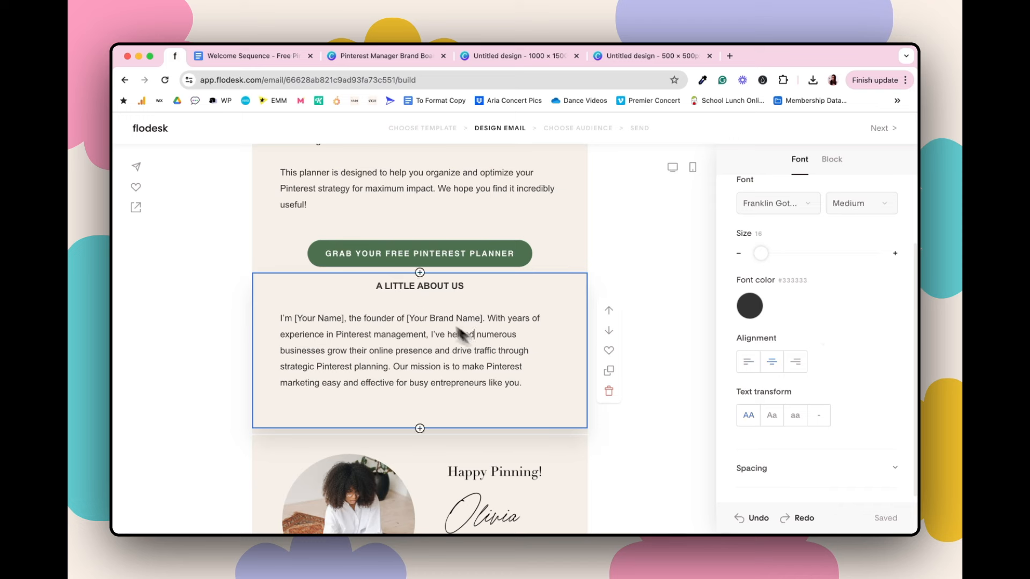
- Insert one spacer between the planner button and the "A Little About Us" block, and another directly above the button
{"action": "left_click", "coordinate": [419, 272]}
{"action": "left_click", "coordinate": [556, 352]}
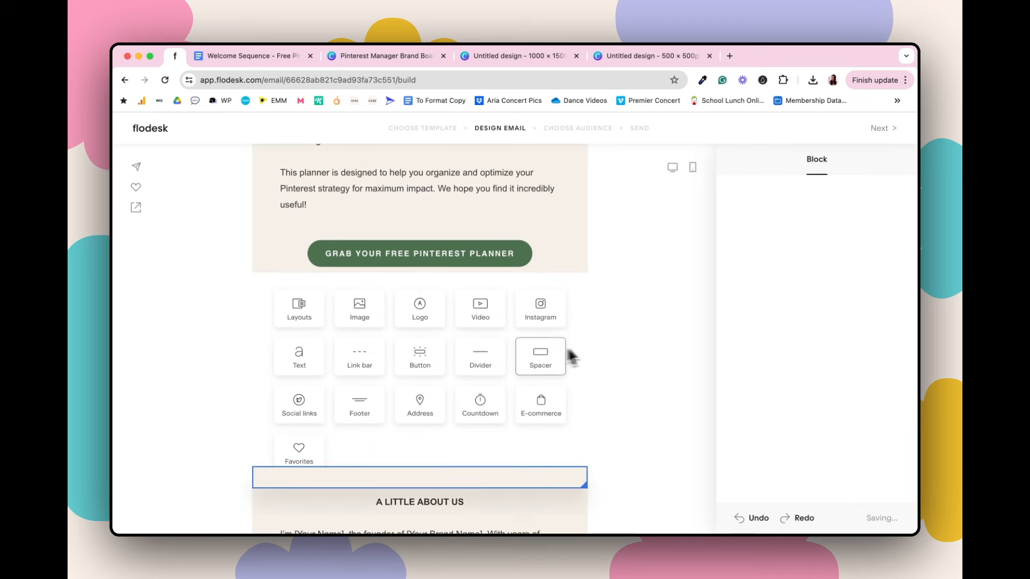
{"action": "left_click", "coordinate": [702, 381]}
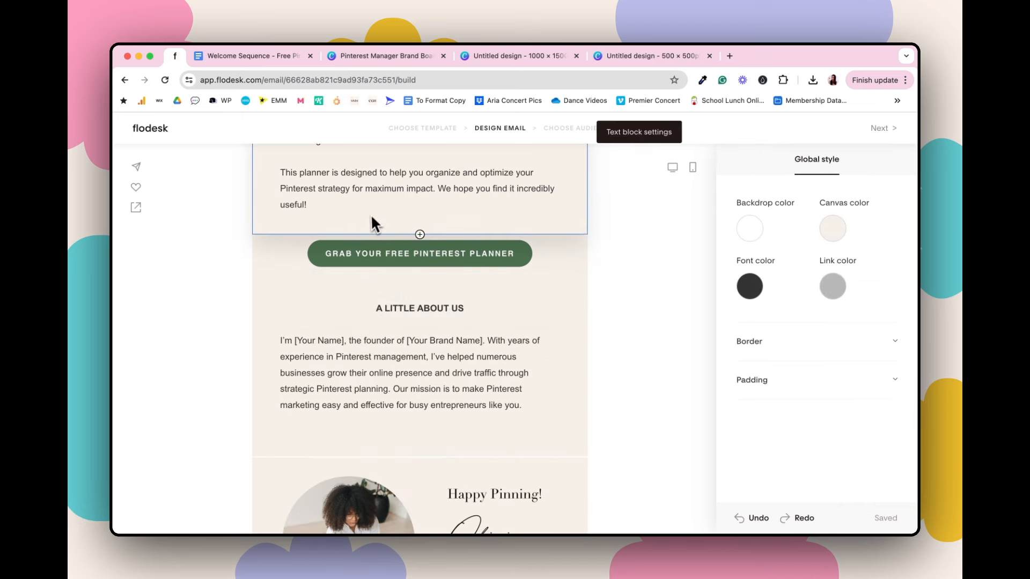
{"action": "scroll", "coordinate": [354, 226], "scroll_direction": "up", "scroll_amount": 1}
{"action": "left_click", "coordinate": [335, 231]}
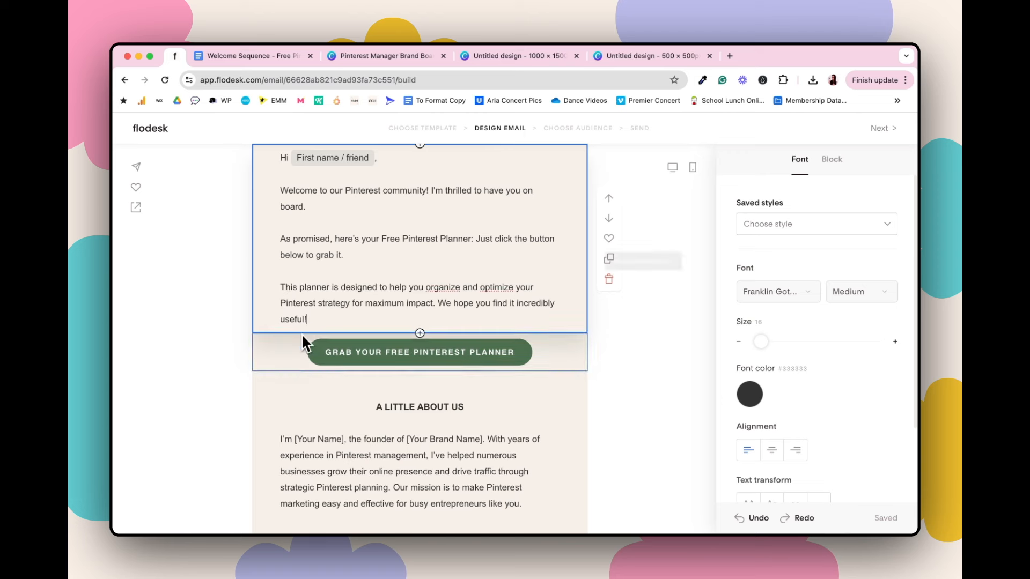
{"action": "left_click", "coordinate": [420, 333]}
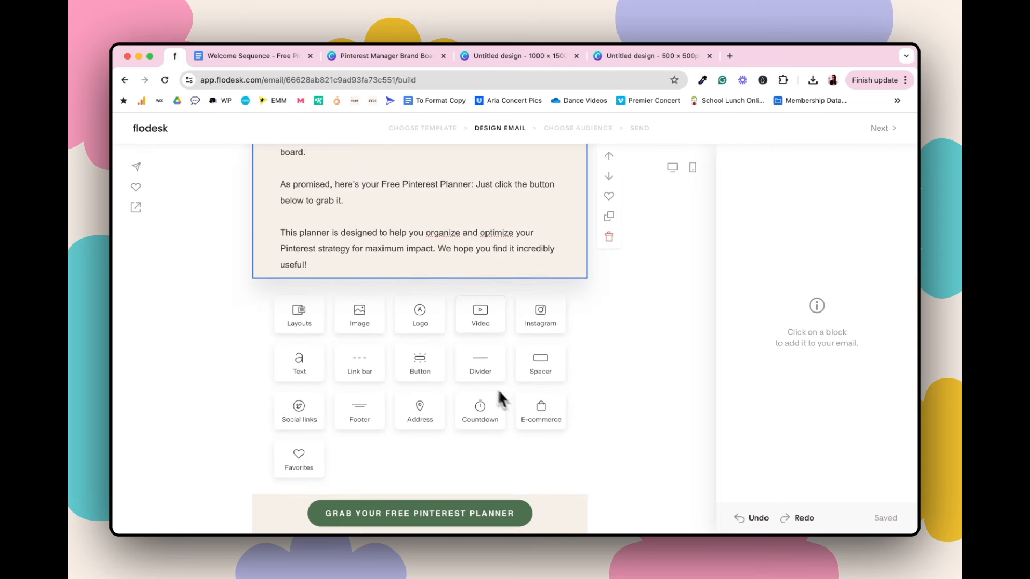
{"action": "left_click", "coordinate": [537, 346]}
{"action": "left_click", "coordinate": [655, 327]}
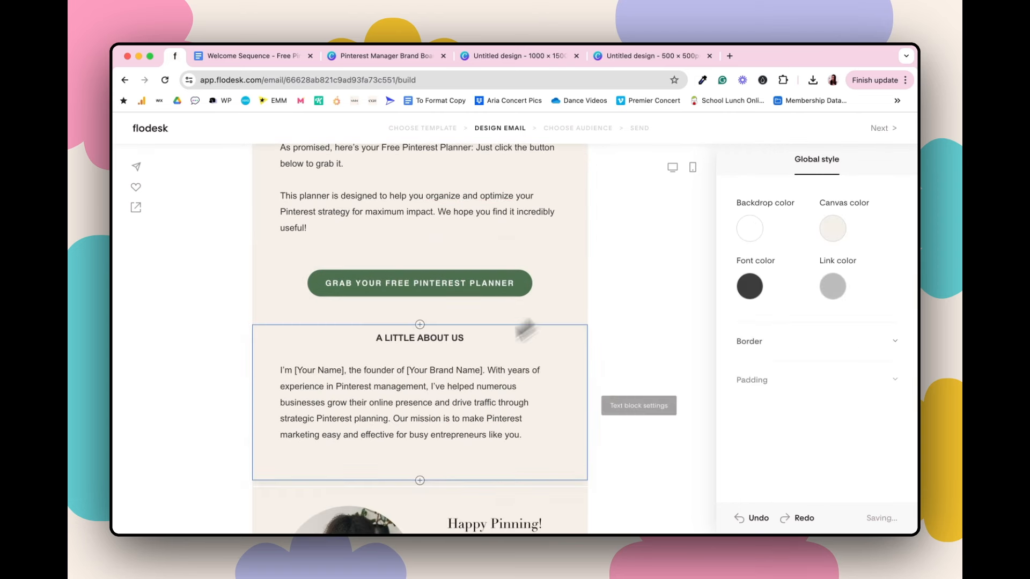
- Remove the empty lines at the end of the "A Little About Us" text block
{"action": "scroll", "coordinate": [564, 396], "scroll_direction": "down", "scroll_amount": 1}
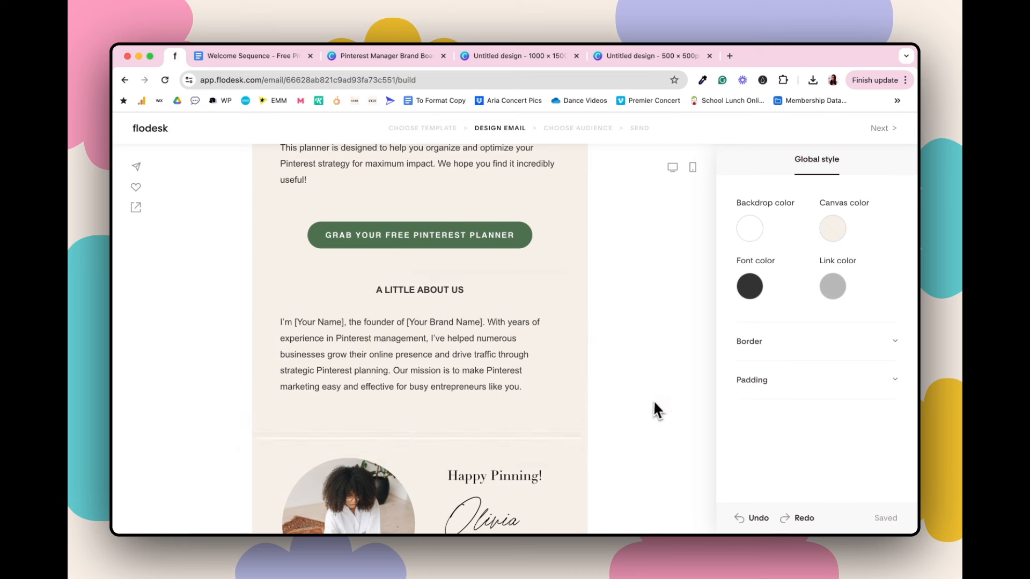
{"action": "scroll", "coordinate": [616, 402], "scroll_direction": "down", "scroll_amount": 1}
{"action": "left_click", "coordinate": [539, 385]}
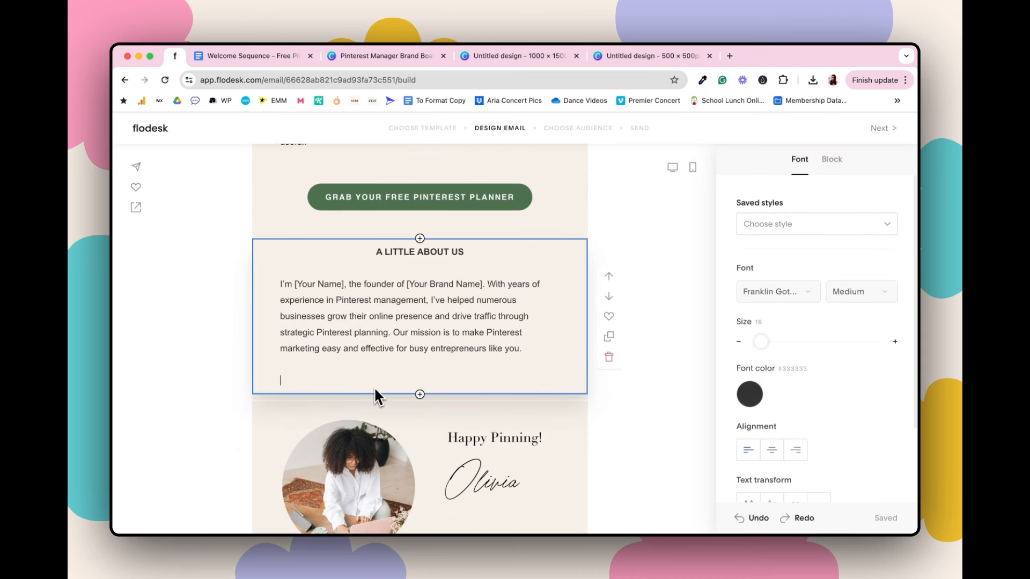
{"action": "key", "text": "BackSpace"}
{"action": "left_click", "coordinate": [671, 356]}
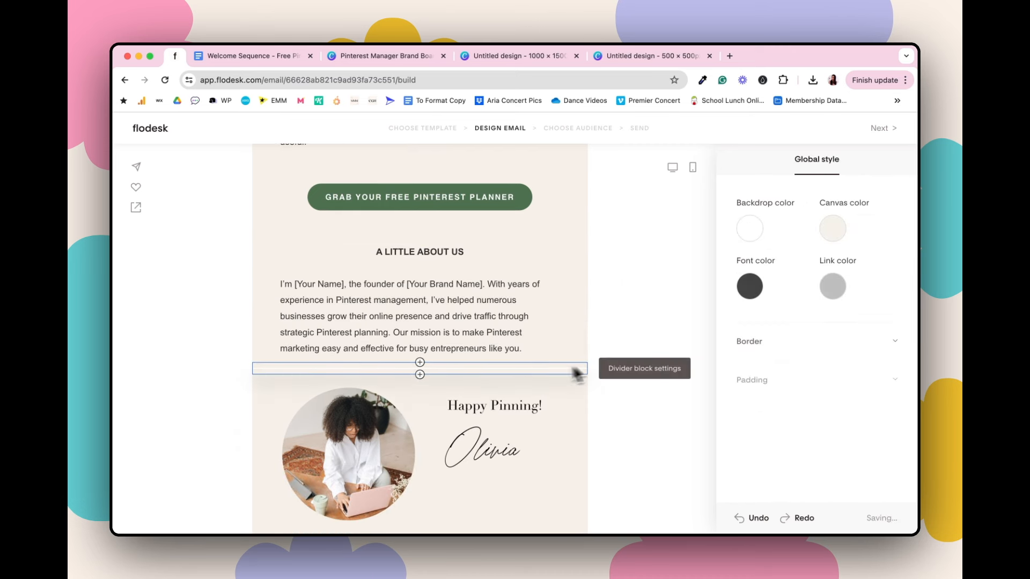
- Duplicate the divider above the signature section, and place a copy of the "A Little About Us" text block between the two dividers
{"action": "left_click", "coordinate": [539, 369]}
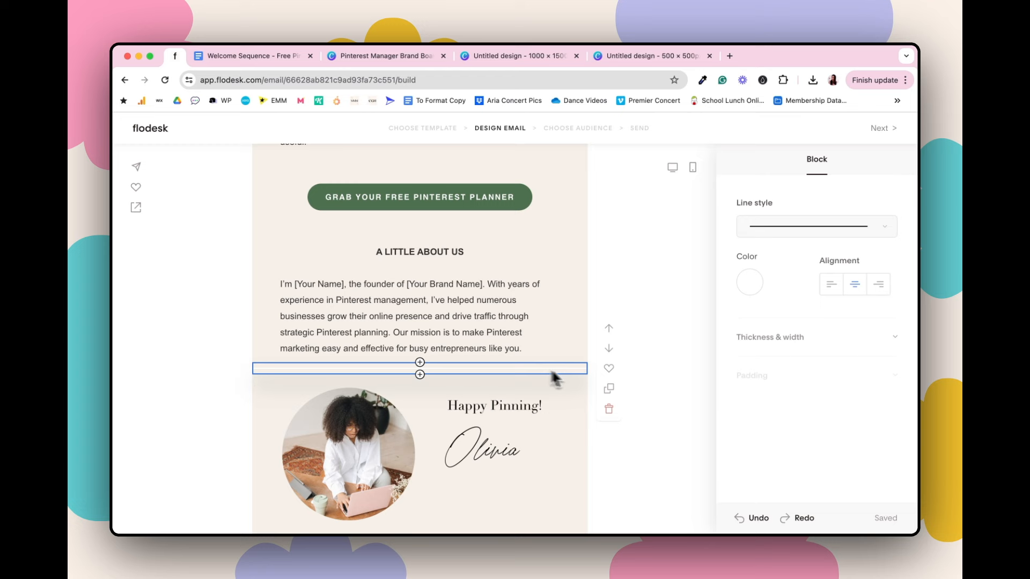
{"action": "left_click", "coordinate": [609, 388]}
{"action": "left_click", "coordinate": [681, 330]}
{"action": "left_click", "coordinate": [546, 311]}
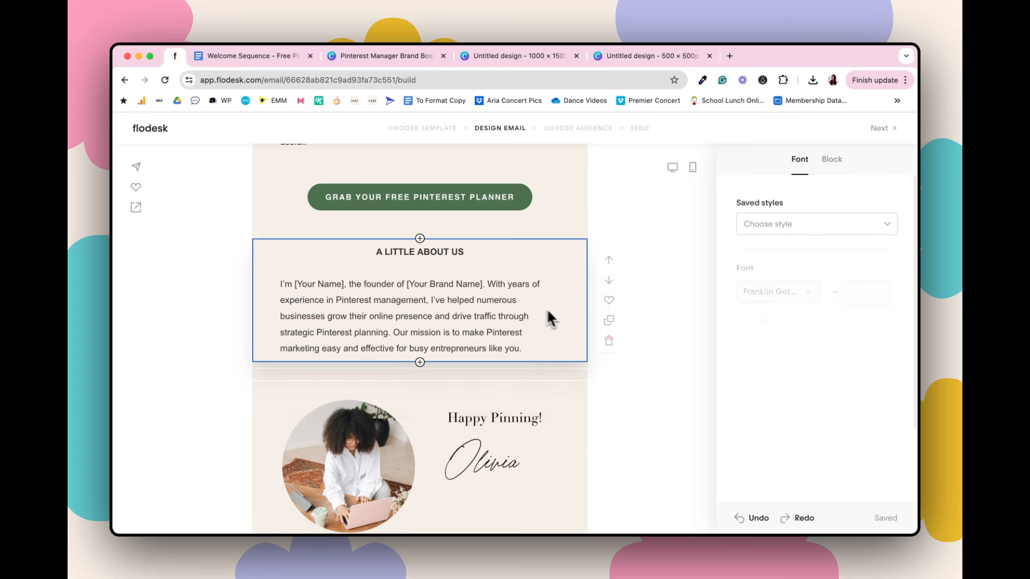
{"action": "left_click", "coordinate": [609, 320]}
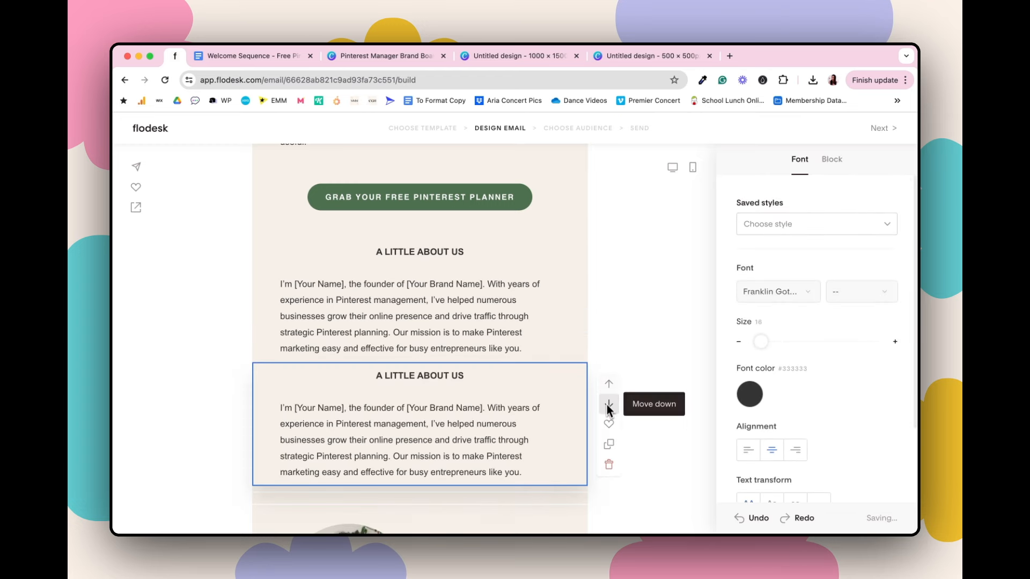
{"action": "left_click", "coordinate": [609, 409]}
{"action": "left_click", "coordinate": [665, 349]}
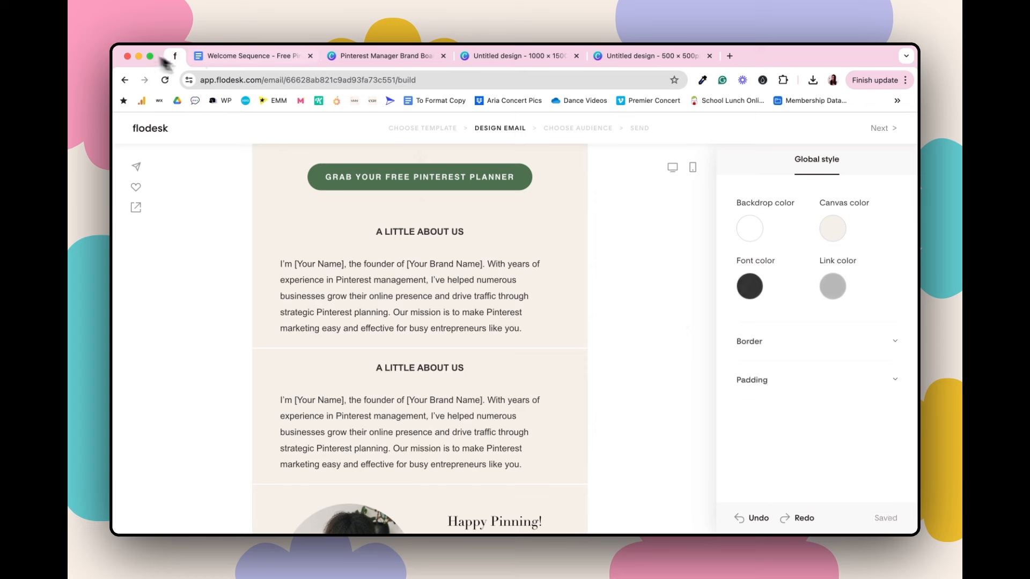
- Copy the Google Doc's text from "What to Expect Next" through "from you!" and paste it over the second "A Little About Us" block in Flodesk
{"action": "left_click", "coordinate": [250, 59]}
{"action": "scroll", "coordinate": [454, 354], "scroll_direction": "down", "scroll_amount": 3}
{"action": "left_click_drag", "start_coordinate": [358, 263], "coordinate": [414, 397]}
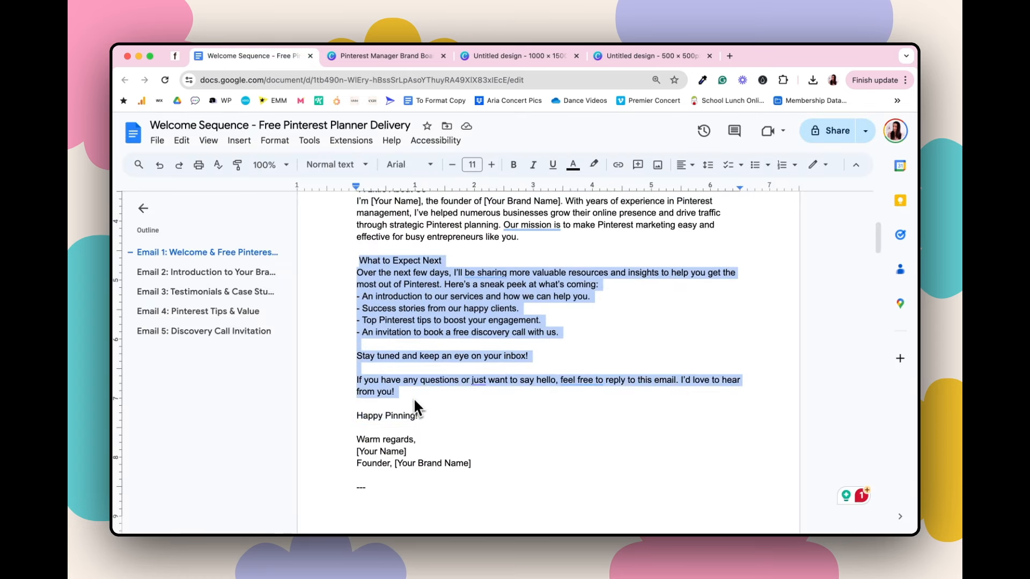
{"action": "left_click", "coordinate": [181, 59]}
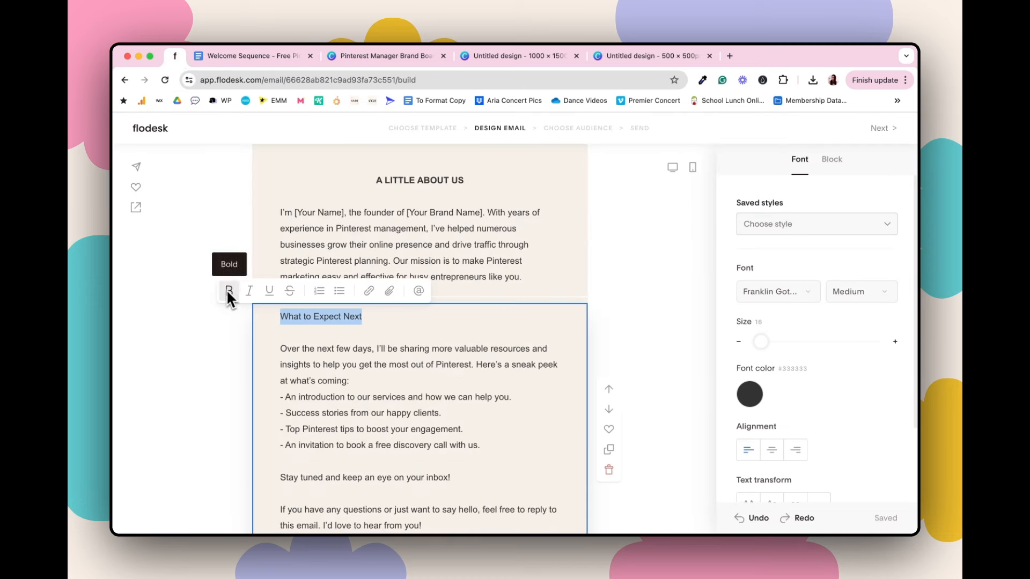
- Format the "What to Expect Next" heading as bold, centered and all caps
{"action": "left_click", "coordinate": [861, 292]}
{"action": "left_click", "coordinate": [855, 407]}
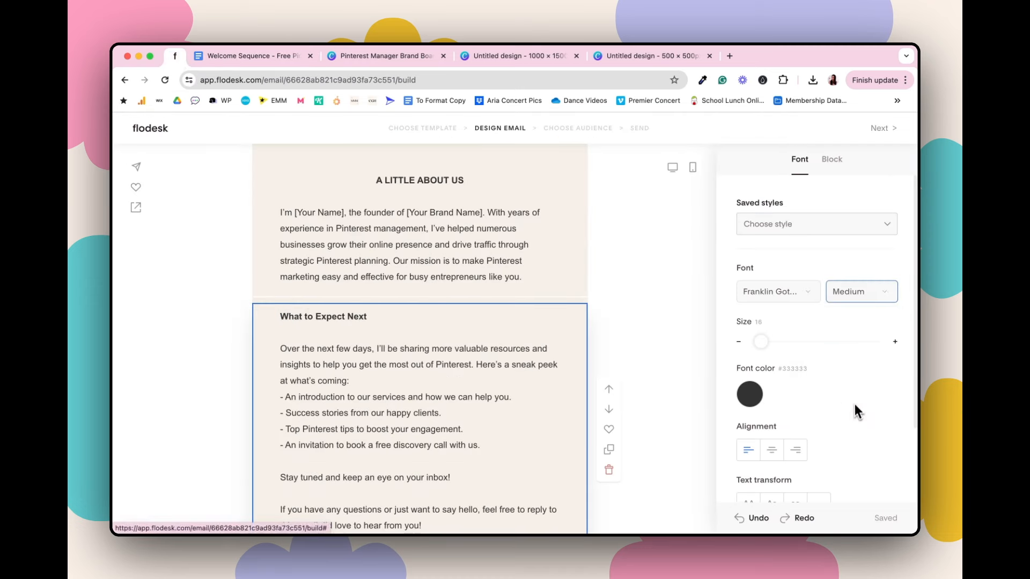
{"action": "left_click", "coordinate": [779, 451]}
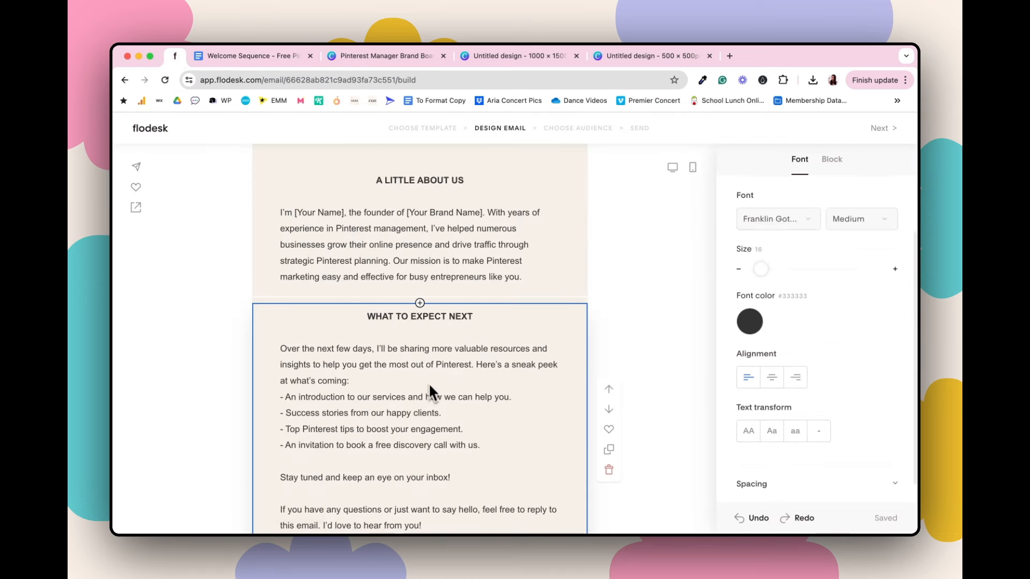
- Turn the four dashed sneak-peek lines under "What to Expect Next" into a bulleted list
{"action": "scroll", "coordinate": [429, 382], "scroll_direction": "down", "scroll_amount": 2}
{"action": "mouse_move", "coordinate": [286, 315]}
{"action": "left_mouse_down"}
{"action": "mouse_move", "coordinate": [501, 364]}
{"action": "mouse_move", "coordinate": [287, 329]}
{"action": "mouse_move", "coordinate": [282, 319]}
{"action": "left_mouse_up"}
{"action": "left_click", "coordinate": [490, 368]}
- Set "I'd love to hear from you!" apart as its own paragraph and remove the blank line after it
{"action": "left_click", "coordinate": [406, 291]}
{"action": "left_click", "coordinate": [418, 324]}
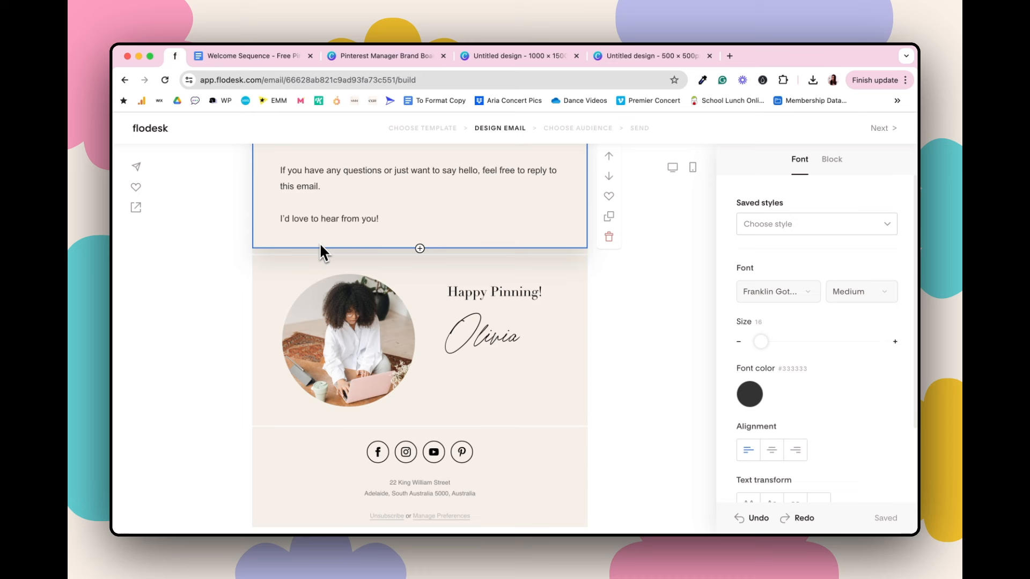
{"action": "key", "text": "BackSpace"}
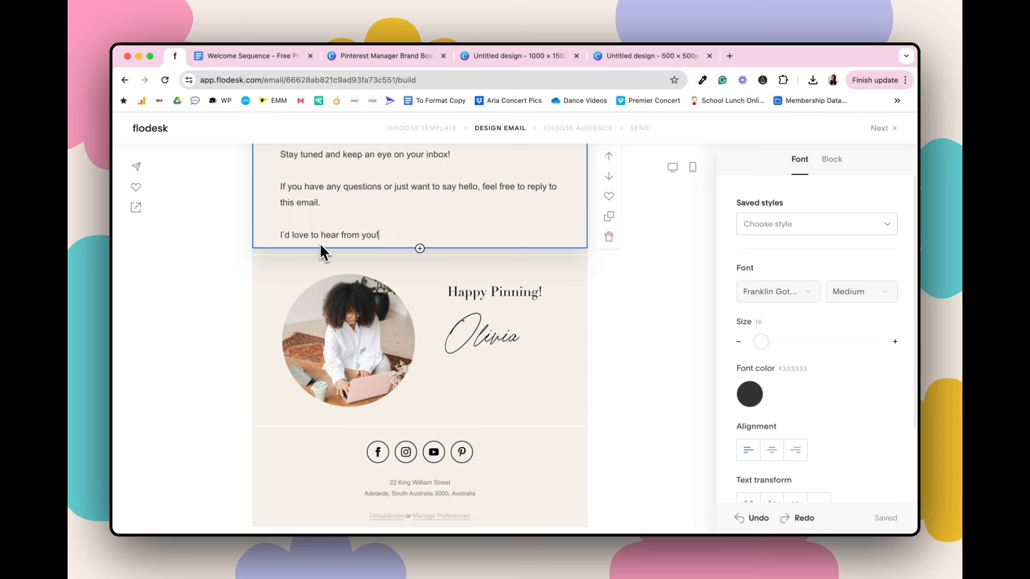
{"action": "left_click", "coordinate": [641, 303]}
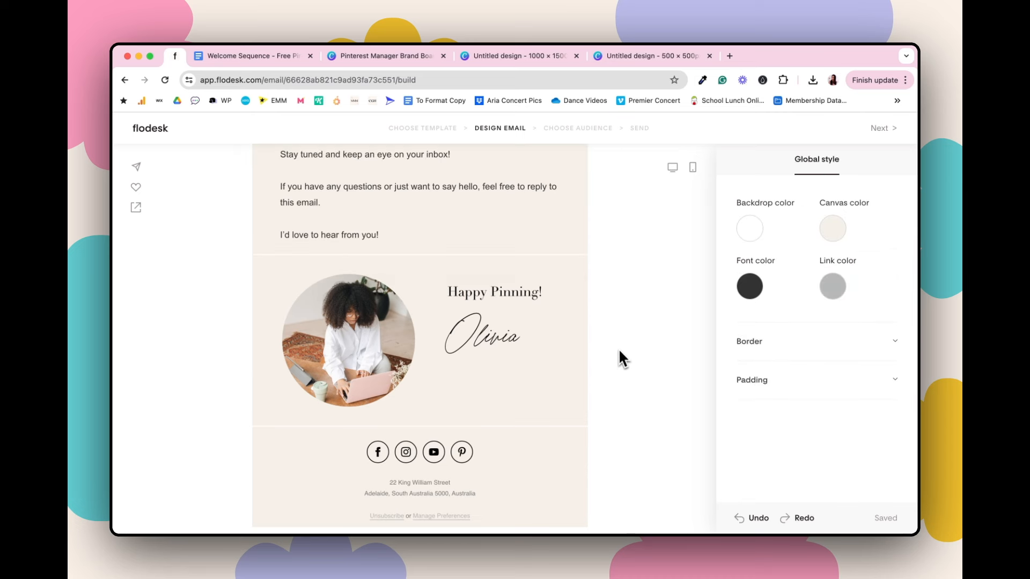
- Duplicate the divider below the "A Little About Us" block and move one directly above that block
{"action": "scroll", "coordinate": [618, 348], "scroll_direction": "up", "scroll_amount": 10}
{"action": "scroll", "coordinate": [618, 349], "scroll_direction": "up", "scroll_amount": 2}
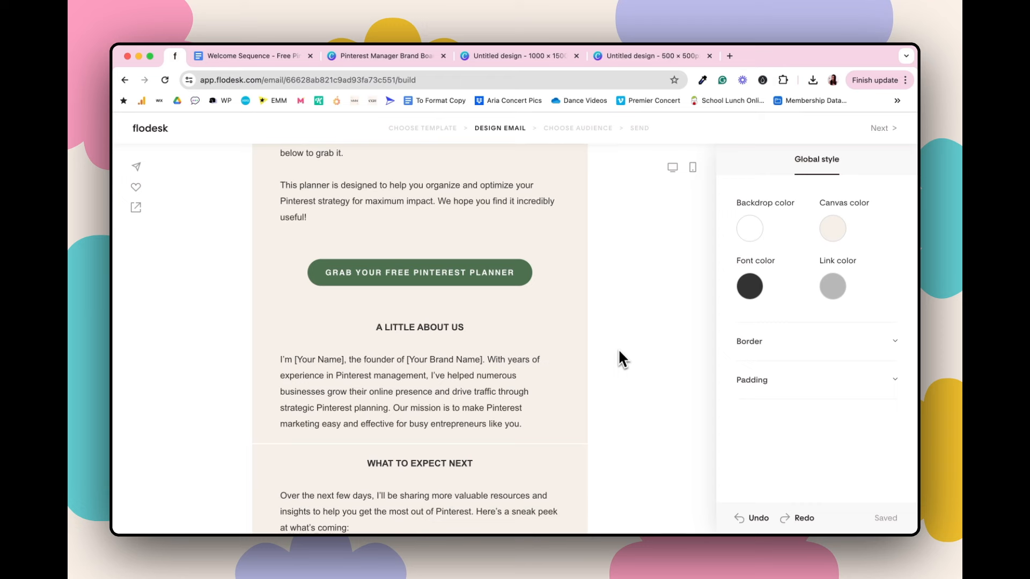
{"action": "left_click", "coordinate": [565, 448]}
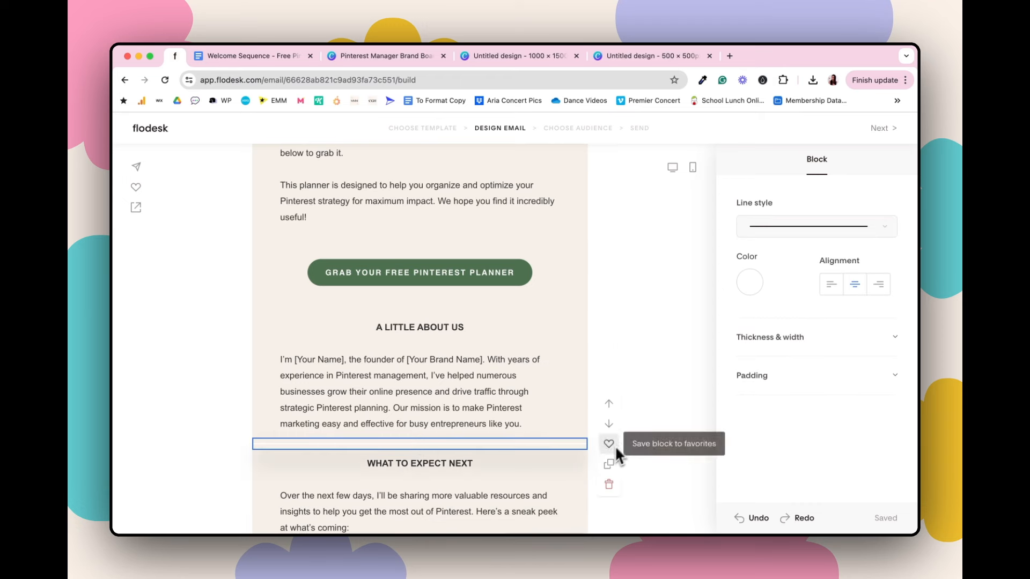
{"action": "left_click", "coordinate": [608, 462]}
{"action": "left_click", "coordinate": [579, 445]}
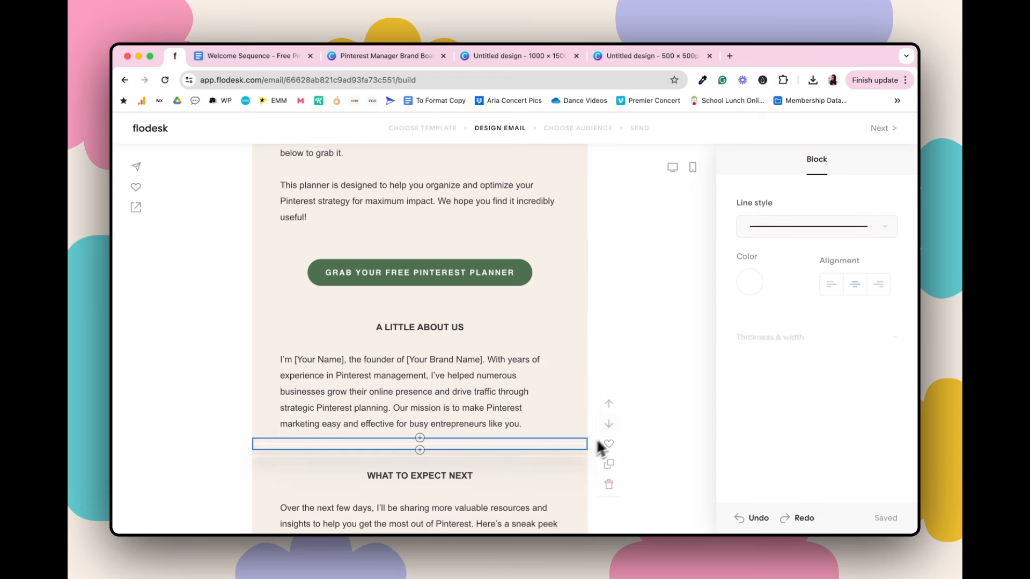
{"action": "left_click", "coordinate": [609, 407]}
{"action": "left_click", "coordinate": [622, 354]}
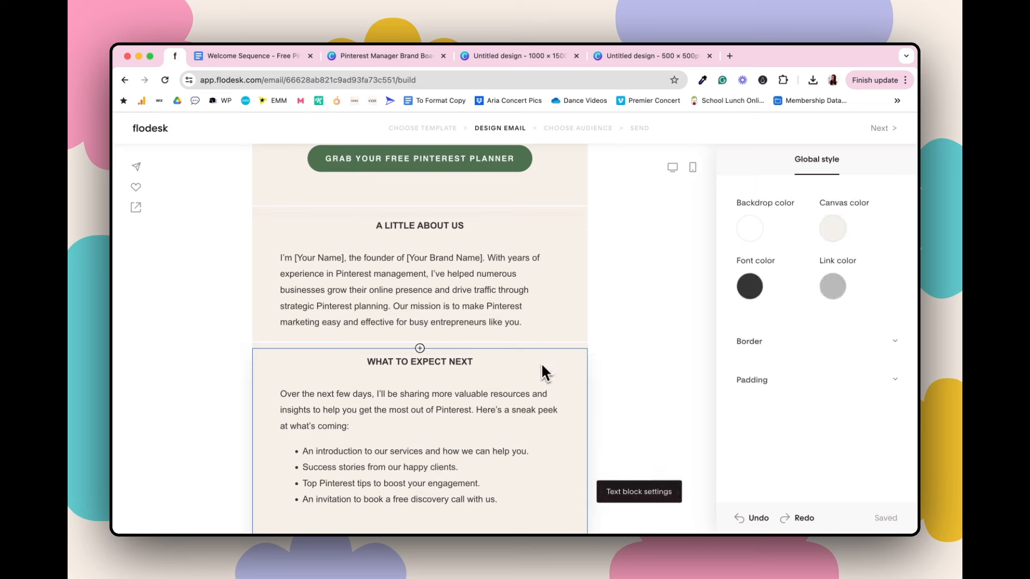
- Set the height of the spacer between the planner button and the divider below it to 20
{"action": "scroll", "coordinate": [542, 367], "scroll_direction": "up", "scroll_amount": 4}
{"action": "scroll", "coordinate": [541, 366], "scroll_direction": "down", "scroll_amount": 5}
{"action": "scroll", "coordinate": [542, 367], "scroll_direction": "down", "scroll_amount": 5}
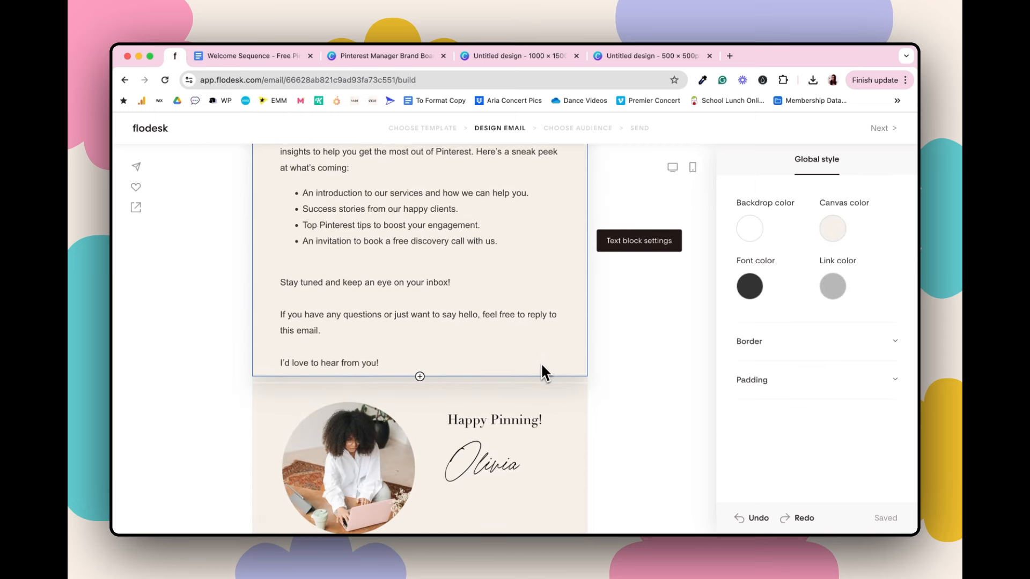
{"action": "scroll", "coordinate": [541, 367], "scroll_direction": "down", "scroll_amount": 1}
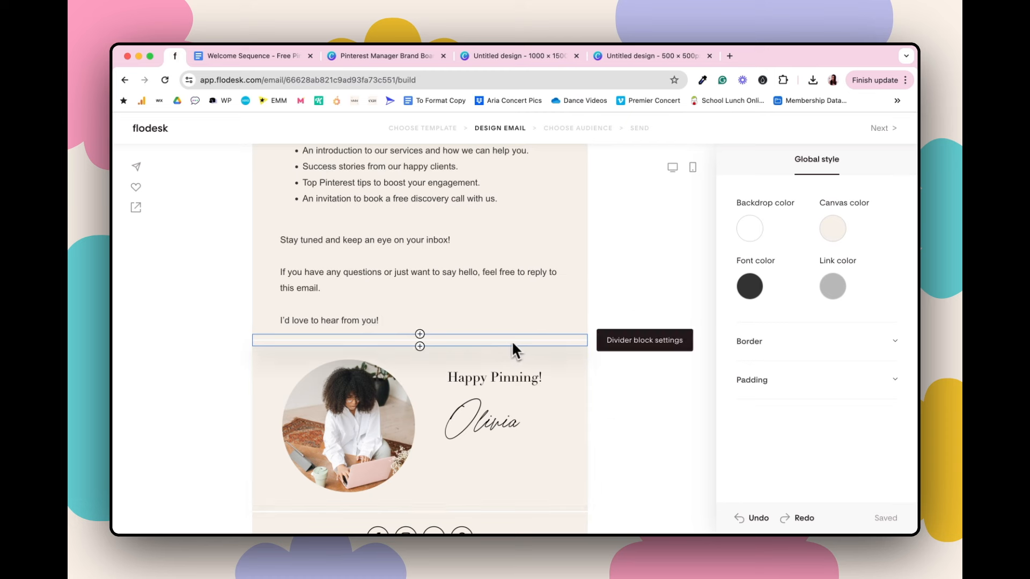
{"action": "scroll", "coordinate": [509, 343], "scroll_direction": "up", "scroll_amount": 6}
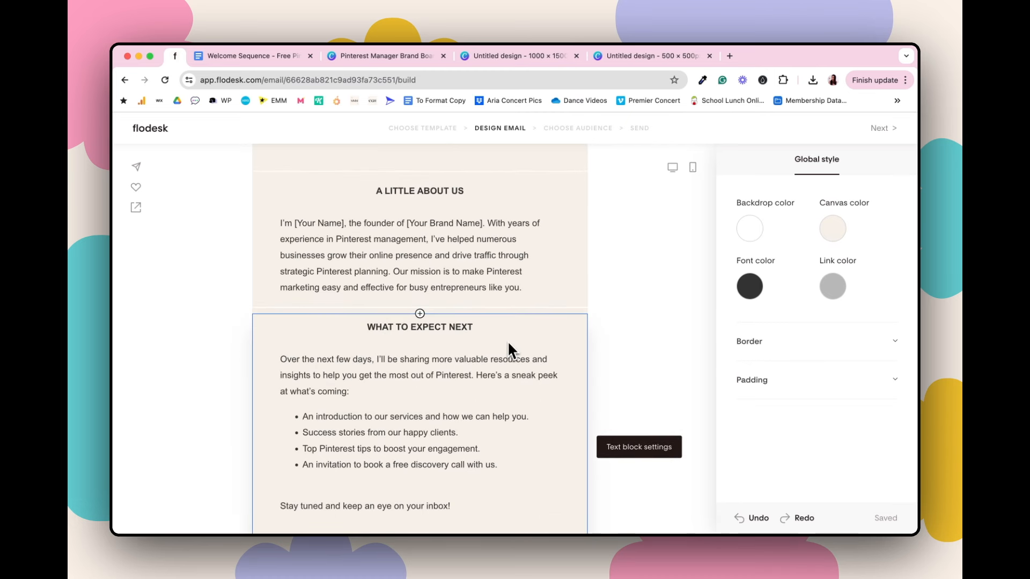
{"action": "scroll", "coordinate": [507, 340], "scroll_direction": "up", "scroll_amount": 1}
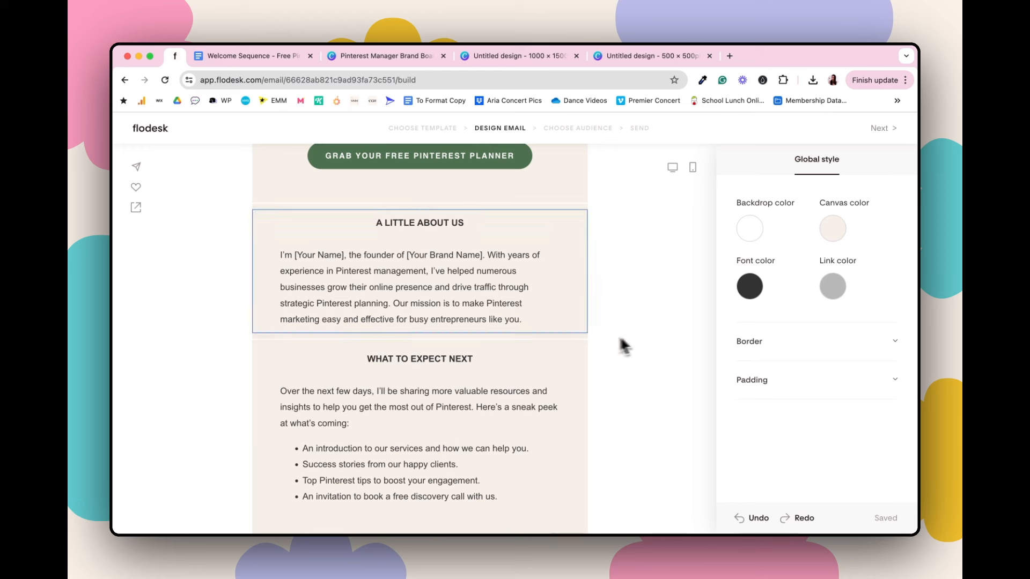
{"action": "left_click", "coordinate": [475, 190]}
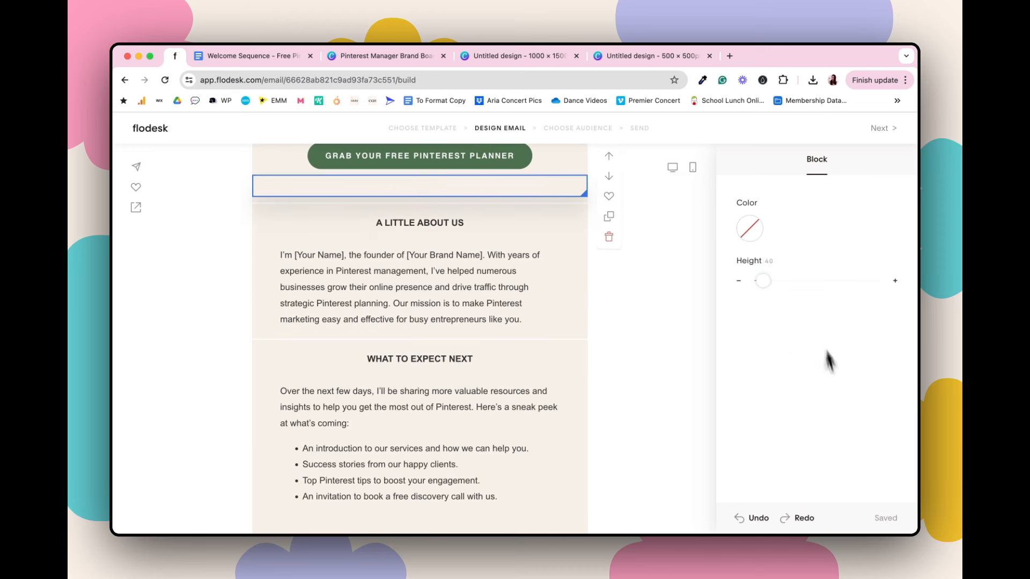
{"action": "left_click_drag", "start_coordinate": [762, 281], "coordinate": [755, 279]}
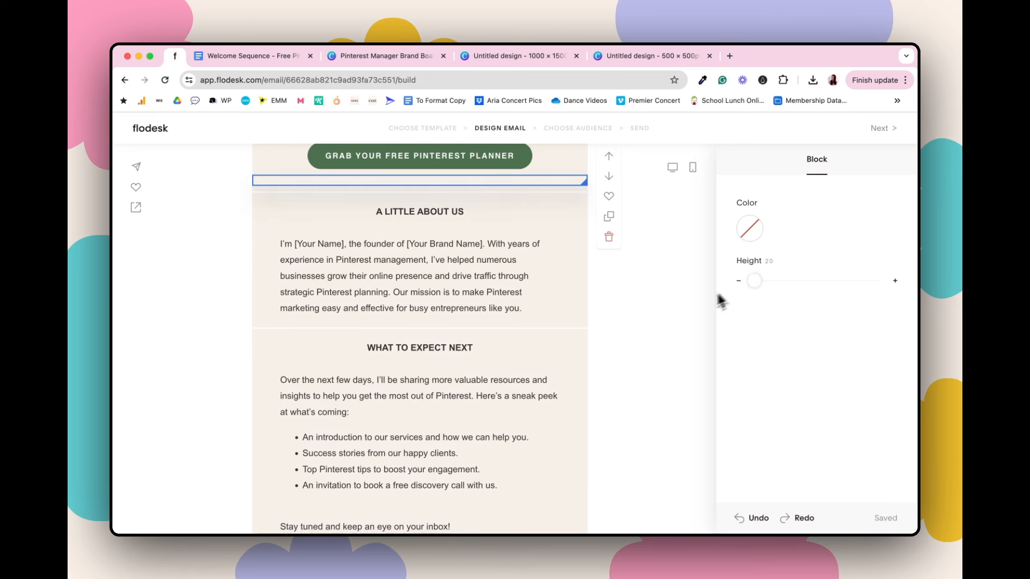
- Set the height of the spacer directly above the "Grab your free Pinterest planner" button to 20
{"action": "scroll", "coordinate": [590, 282], "scroll_direction": "up", "scroll_amount": 3}
{"action": "left_click_drag", "start_coordinate": [761, 279], "coordinate": [756, 282]}
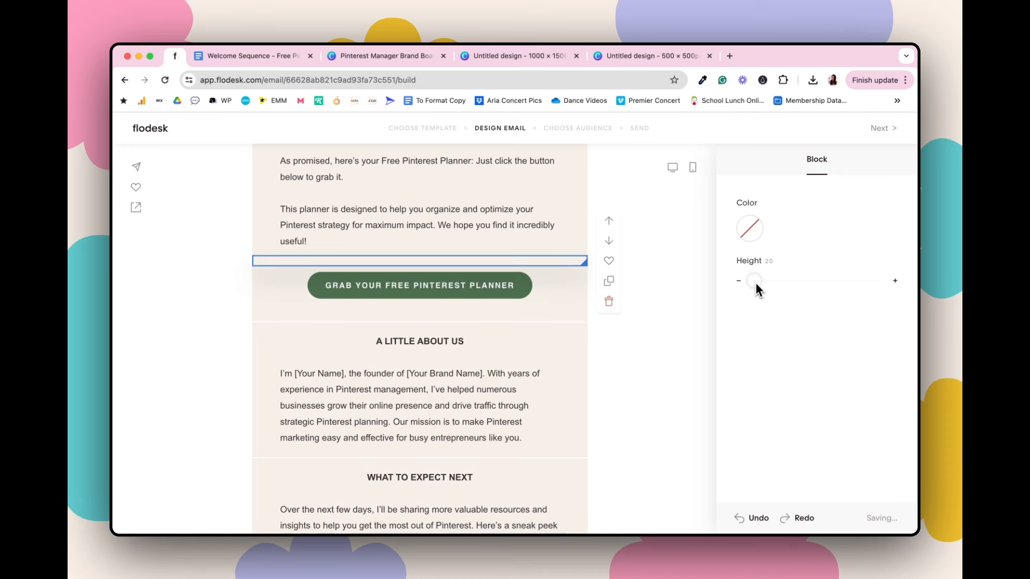
{"action": "left_click", "coordinate": [667, 361]}
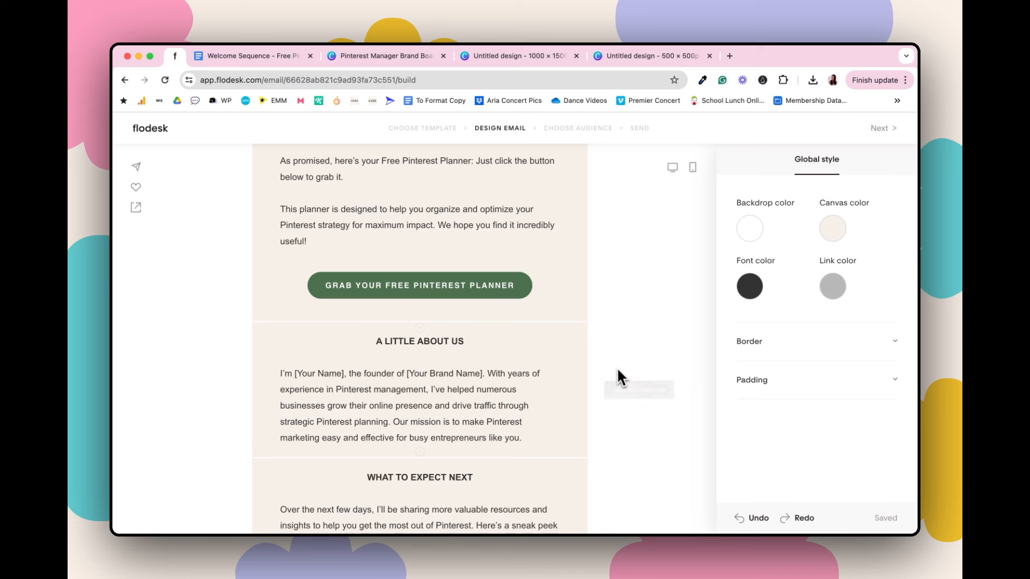
- Set the sentence beginning "Our mission is" apart as its own paragraph in the "A Little About Us" block
{"action": "left_click", "coordinate": [490, 390]}
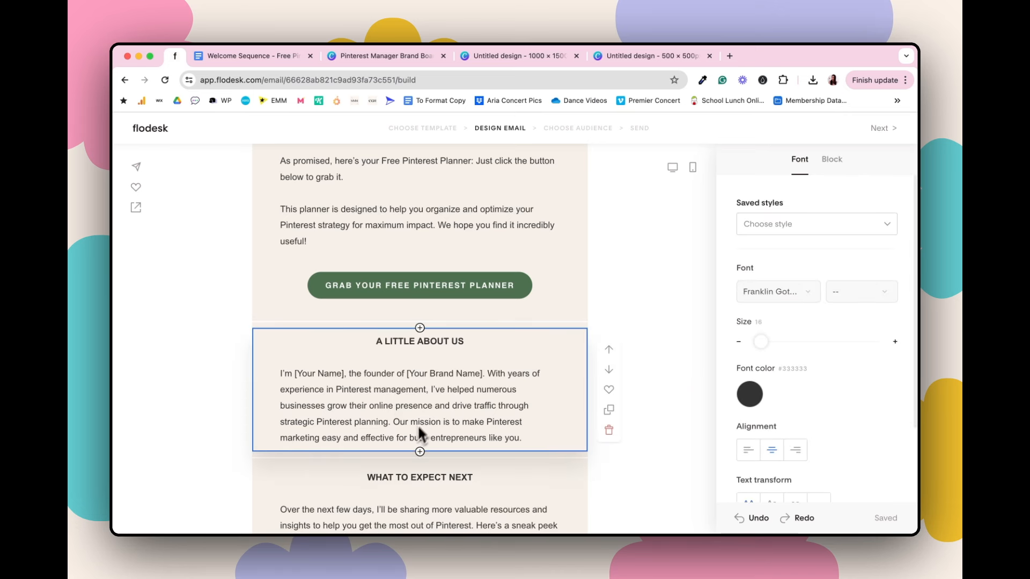
{"action": "left_click", "coordinate": [392, 421]}
{"action": "key", "text": "Return"}
{"action": "key", "text": "Return"}
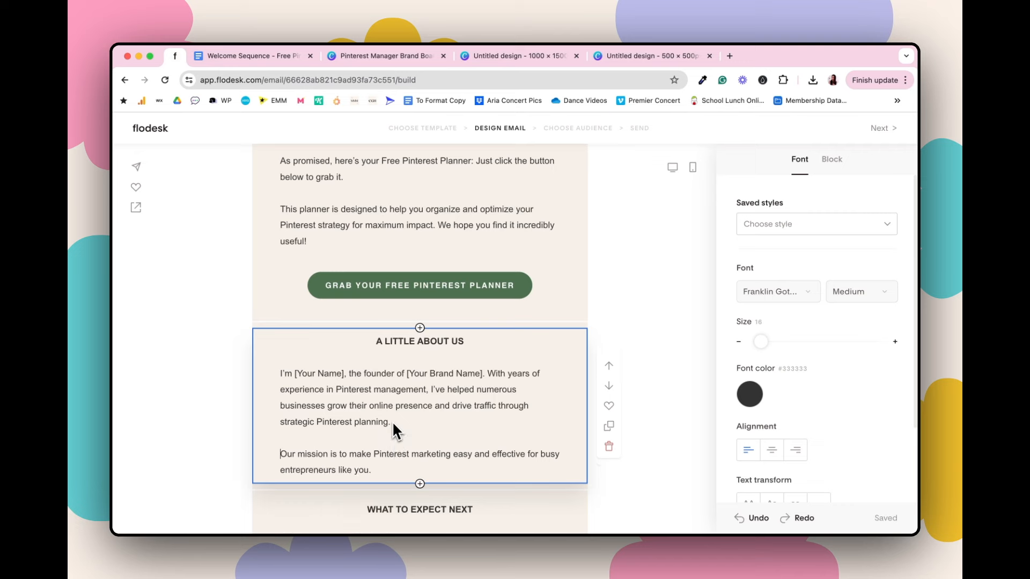
- Preview the welcome email in desktop view and review its layout from the header to the footer
{"action": "scroll", "coordinate": [398, 419], "scroll_direction": "down", "scroll_amount": 4}
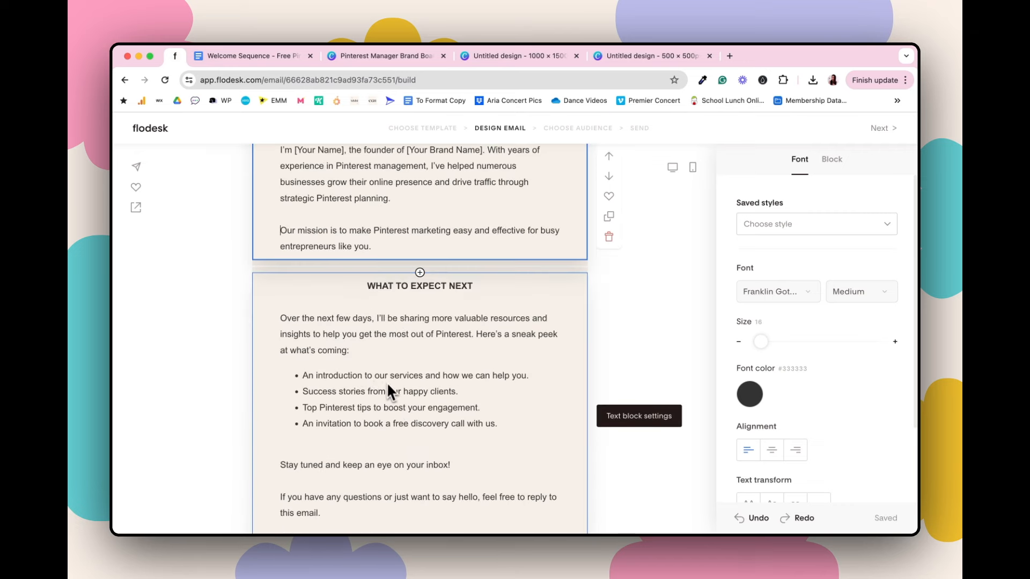
{"action": "scroll", "coordinate": [387, 384], "scroll_direction": "down", "scroll_amount": 2}
{"action": "scroll", "coordinate": [391, 392], "scroll_direction": "up", "scroll_amount": 12}
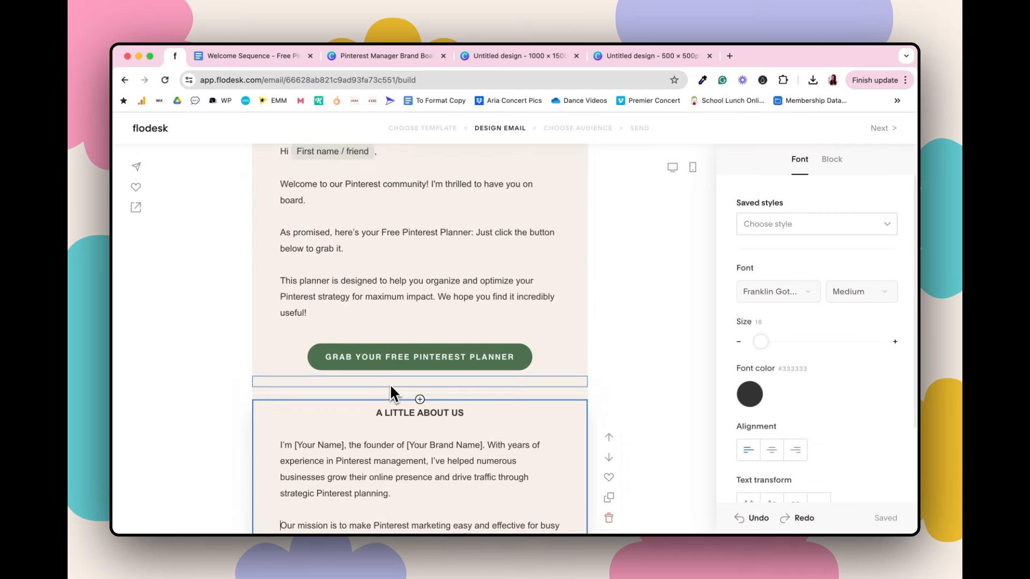
{"action": "scroll", "coordinate": [390, 384], "scroll_direction": "up", "scroll_amount": 10}
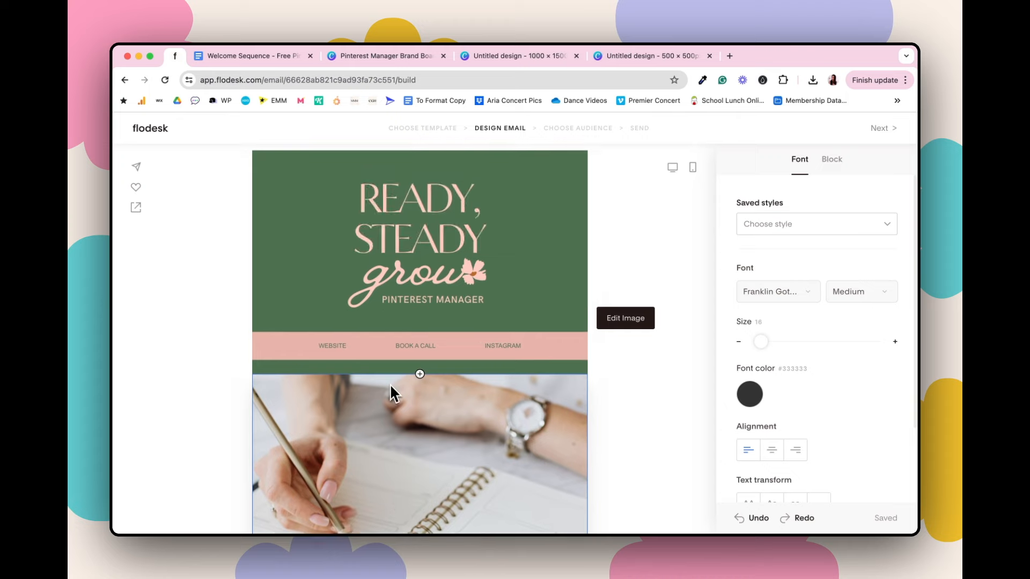
{"action": "left_click", "coordinate": [651, 230]}
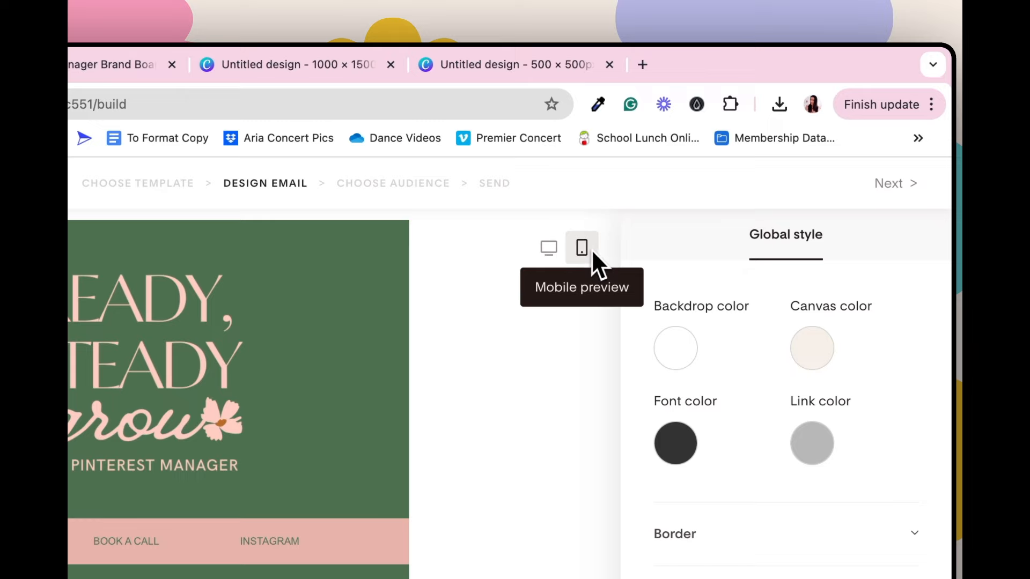
{"action": "left_click", "coordinate": [547, 249]}
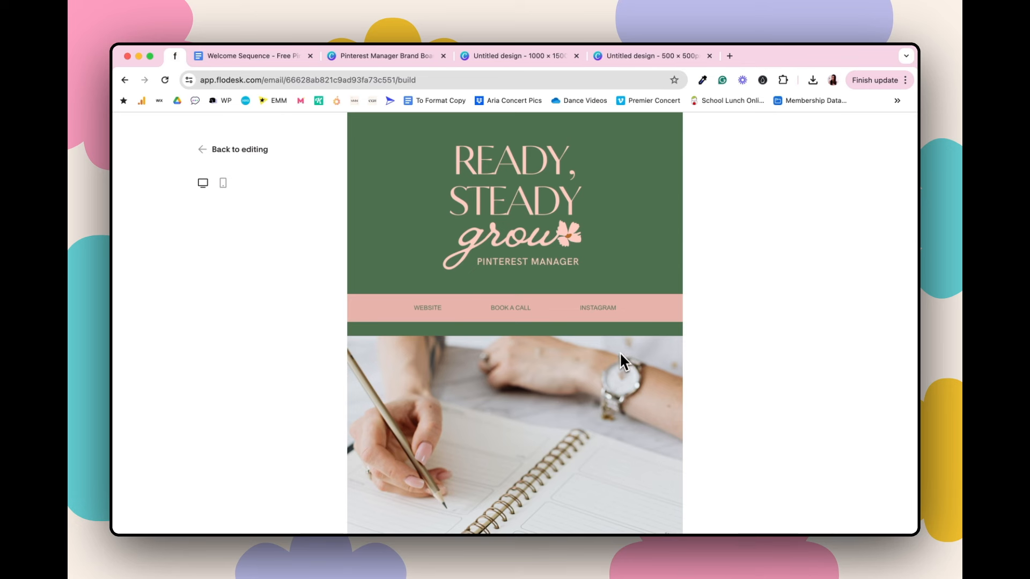
{"action": "scroll", "coordinate": [620, 352], "scroll_direction": "down", "scroll_amount": 5}
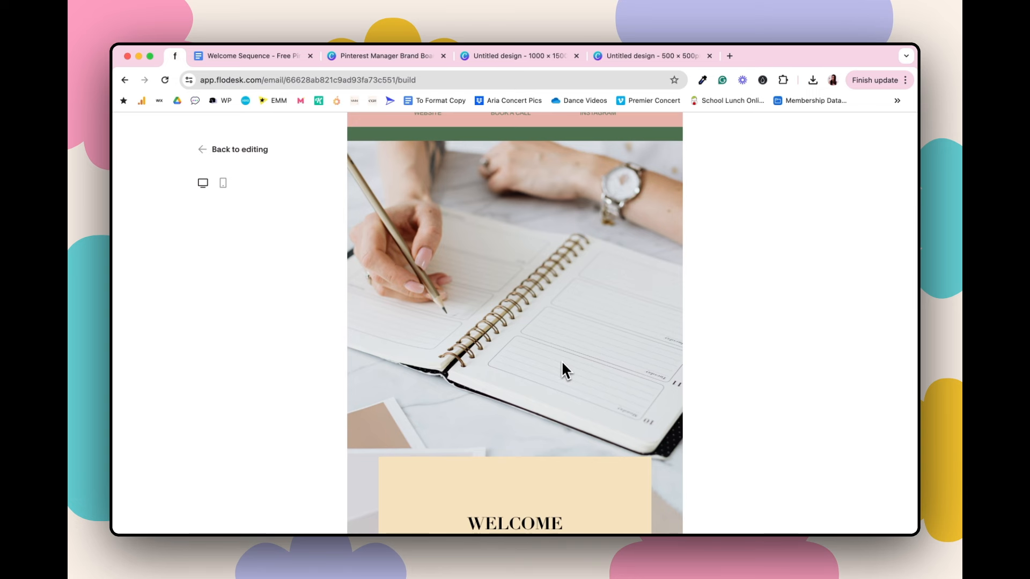
{"action": "scroll", "coordinate": [562, 363], "scroll_direction": "down", "scroll_amount": 5}
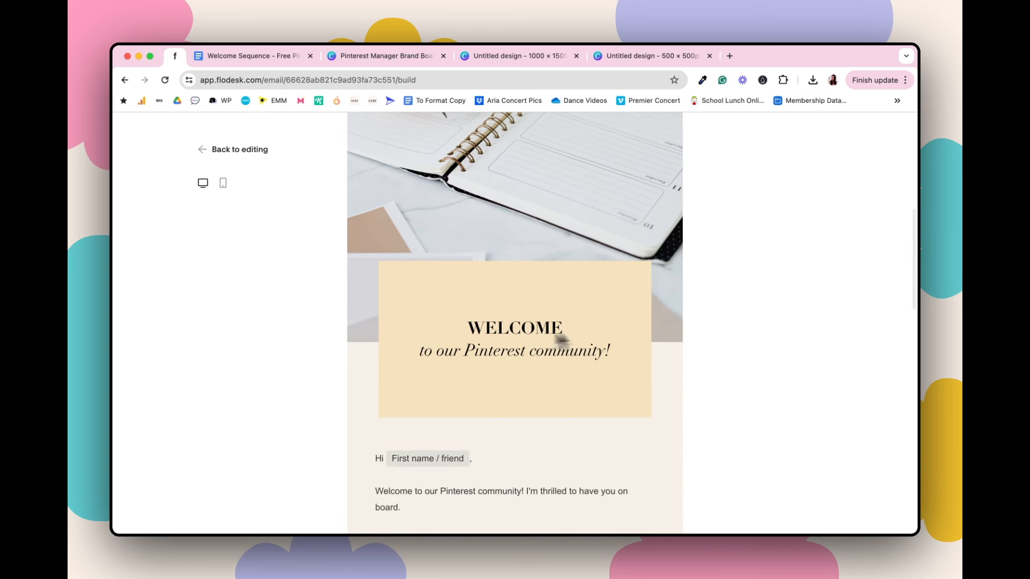
{"action": "scroll", "coordinate": [569, 356], "scroll_direction": "down", "scroll_amount": 4}
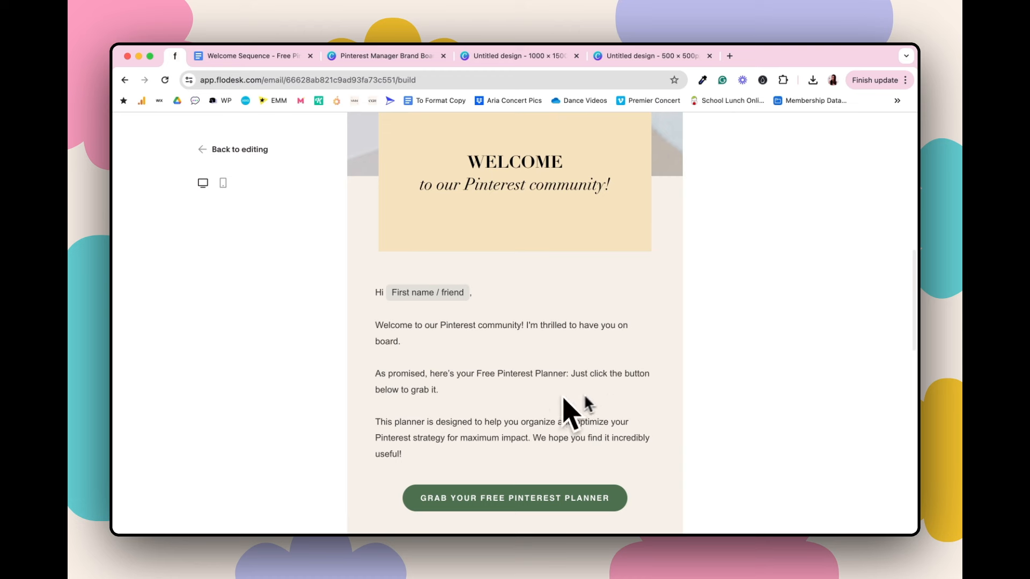
{"action": "scroll", "coordinate": [608, 398], "scroll_direction": "down", "scroll_amount": 1}
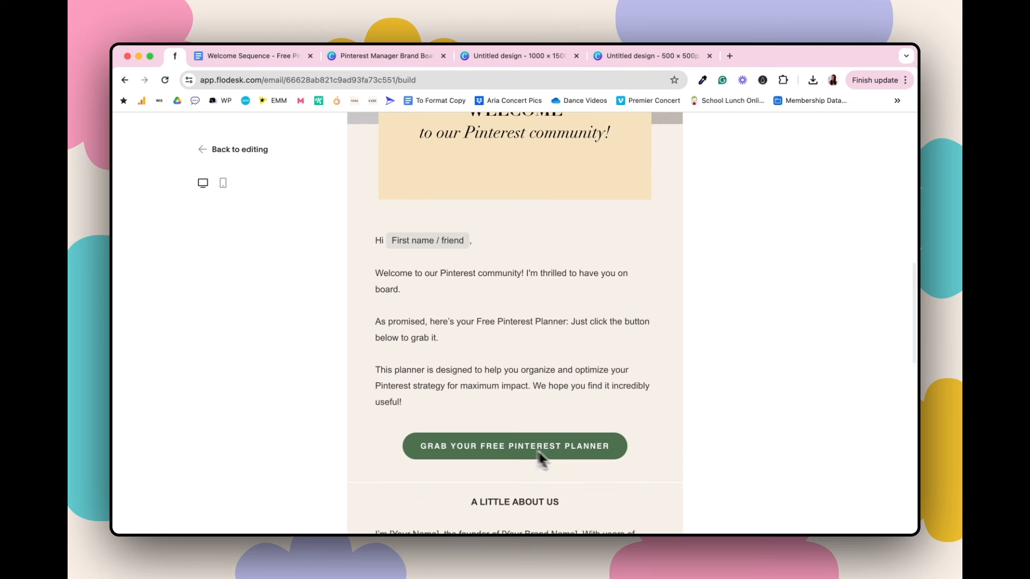
{"action": "scroll", "coordinate": [620, 443], "scroll_direction": "down", "scroll_amount": 5}
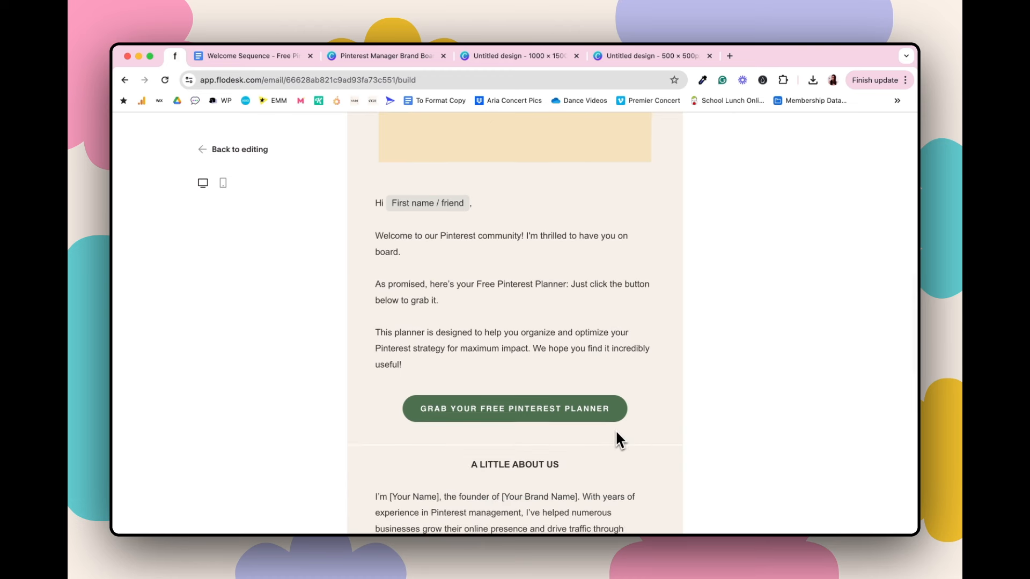
{"action": "scroll", "coordinate": [616, 433], "scroll_direction": "down", "scroll_amount": 2}
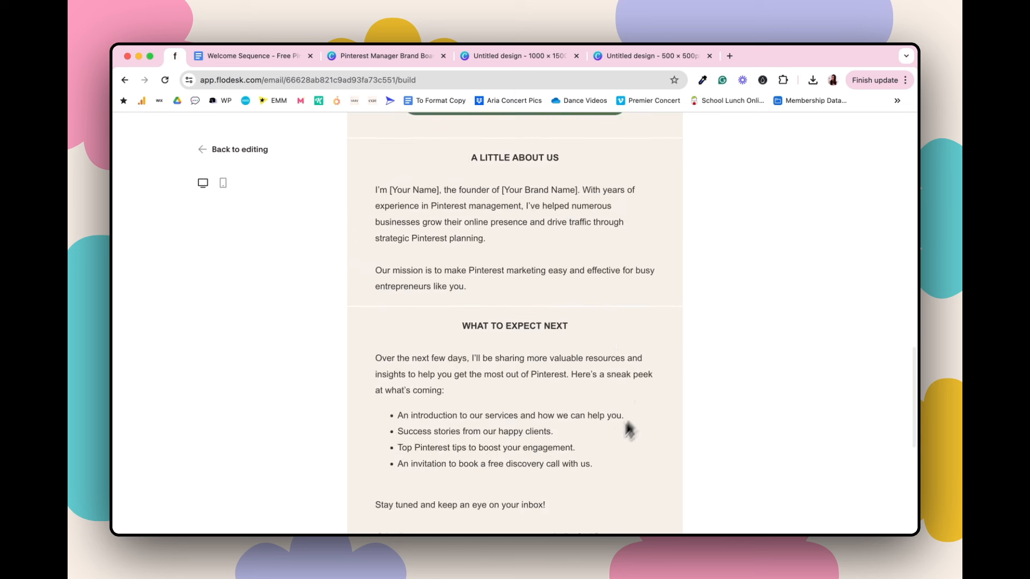
{"action": "scroll", "coordinate": [599, 375], "scroll_direction": "down", "scroll_amount": 7}
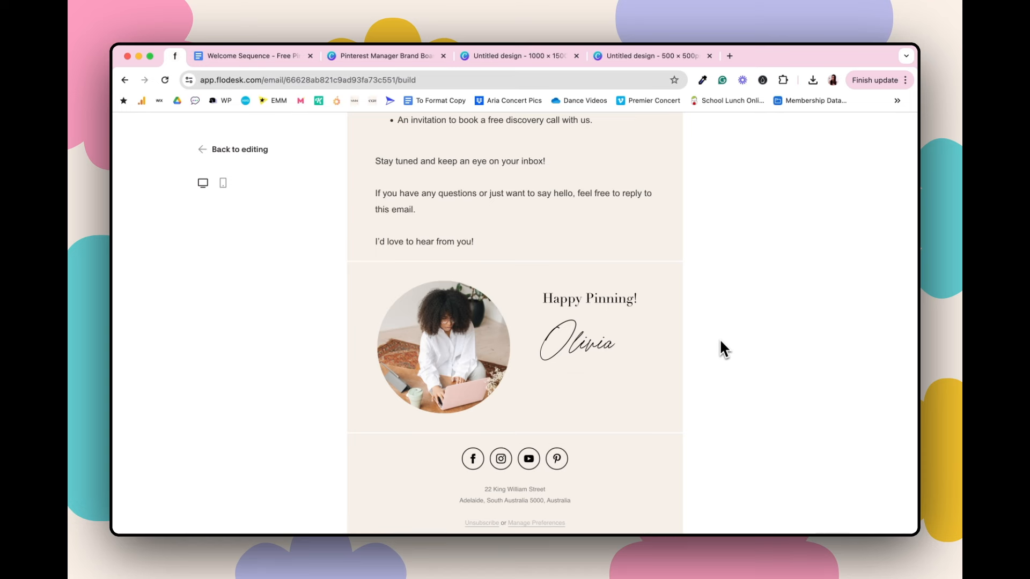
{"action": "scroll", "coordinate": [720, 341], "scroll_direction": "up", "scroll_amount": 13}
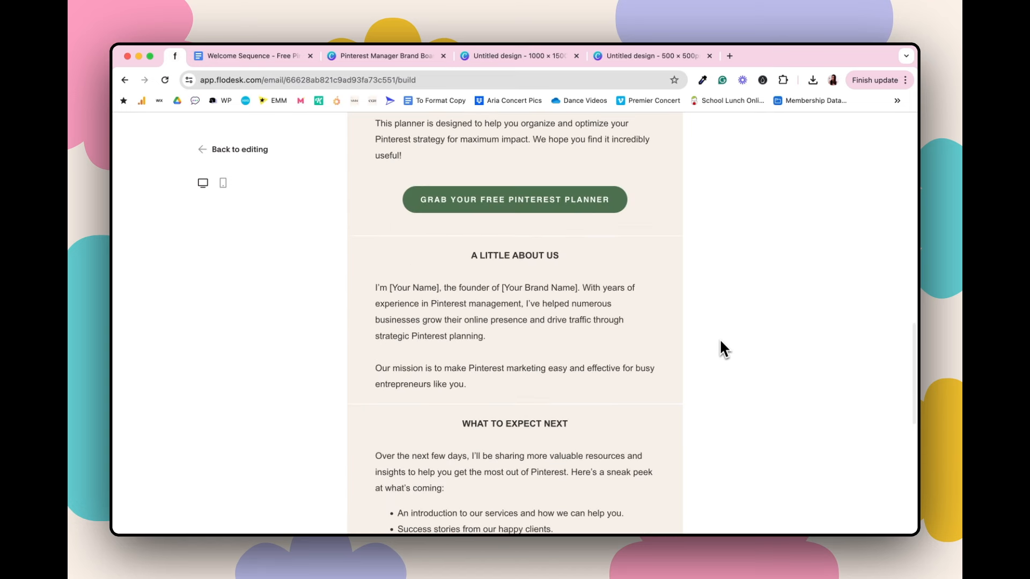
{"action": "scroll", "coordinate": [719, 339], "scroll_direction": "up", "scroll_amount": 10}
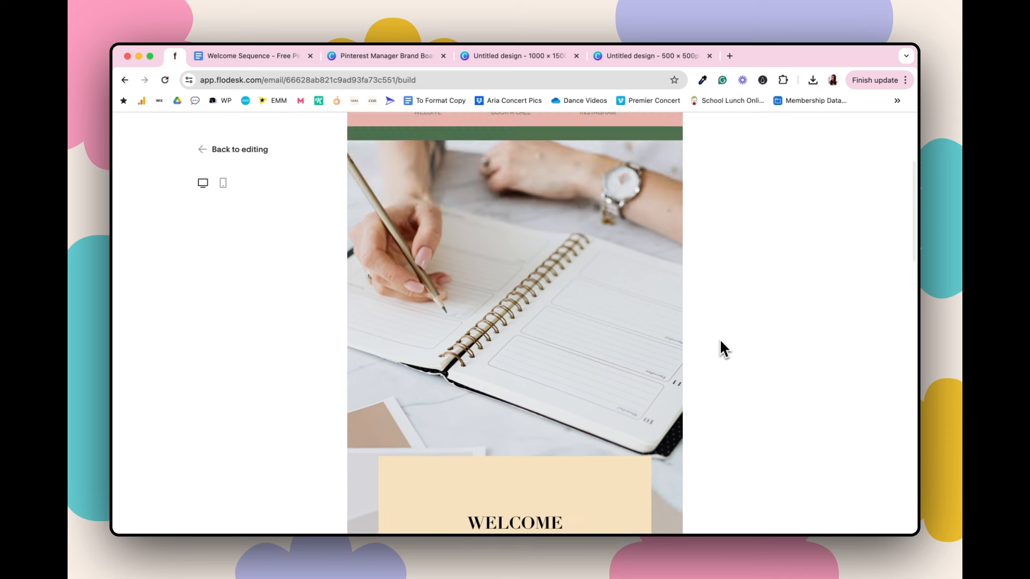
{"action": "scroll", "coordinate": [720, 342], "scroll_direction": "up", "scroll_amount": 3}
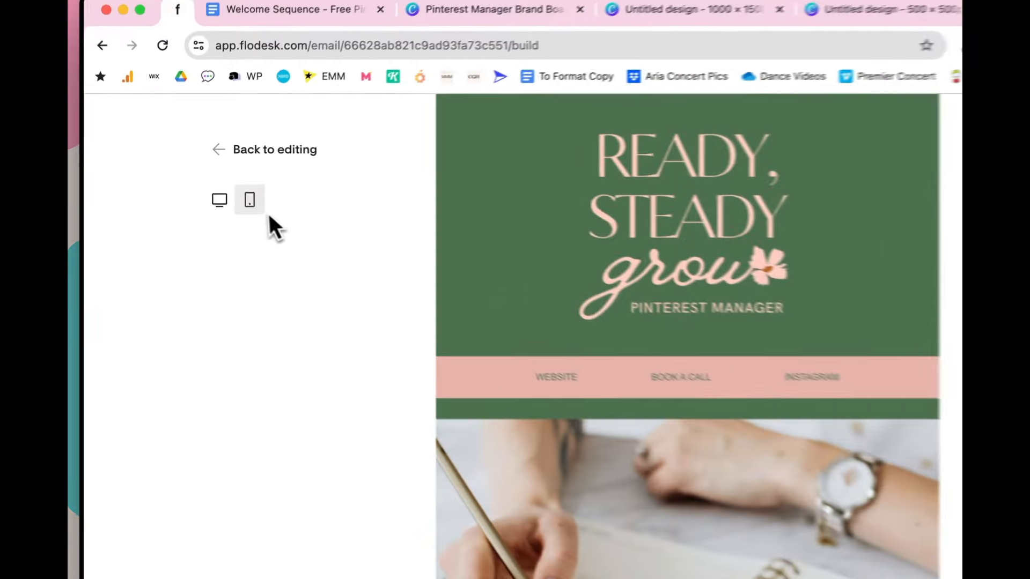
- Switch the preview to mobile view and check the stacked links, banner and text down to the end of the email
{"action": "left_click", "coordinate": [224, 184]}
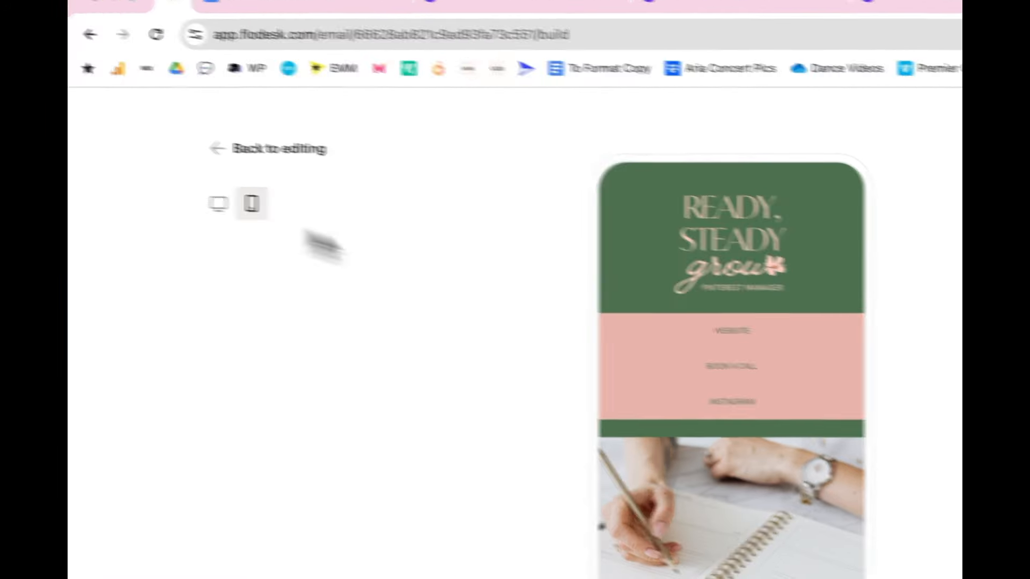
{"action": "scroll", "coordinate": [558, 327], "scroll_direction": "down", "scroll_amount": 5}
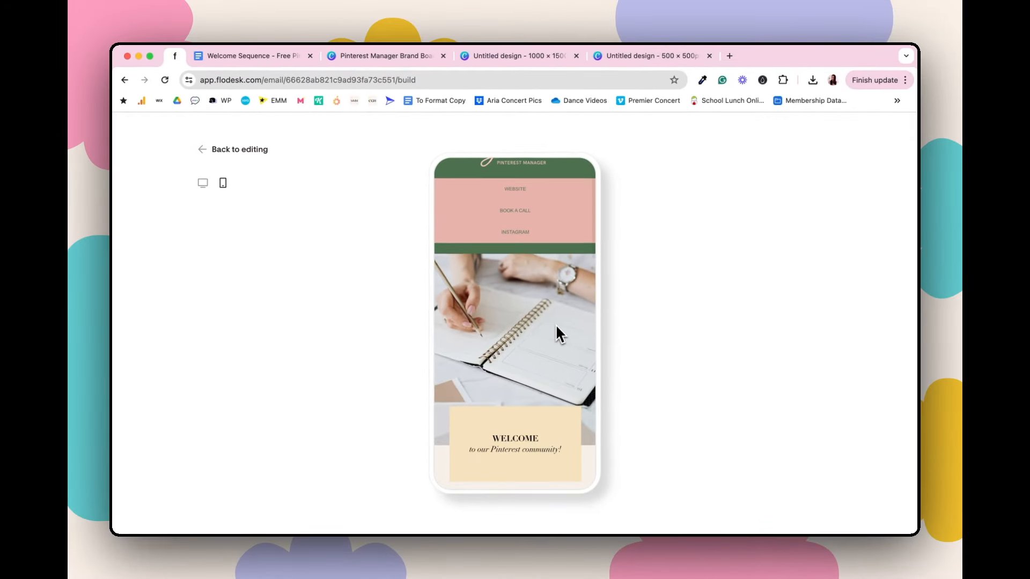
{"action": "scroll", "coordinate": [556, 326], "scroll_direction": "up", "scroll_amount": 5}
{"action": "scroll", "coordinate": [555, 324], "scroll_direction": "up", "scroll_amount": 1}
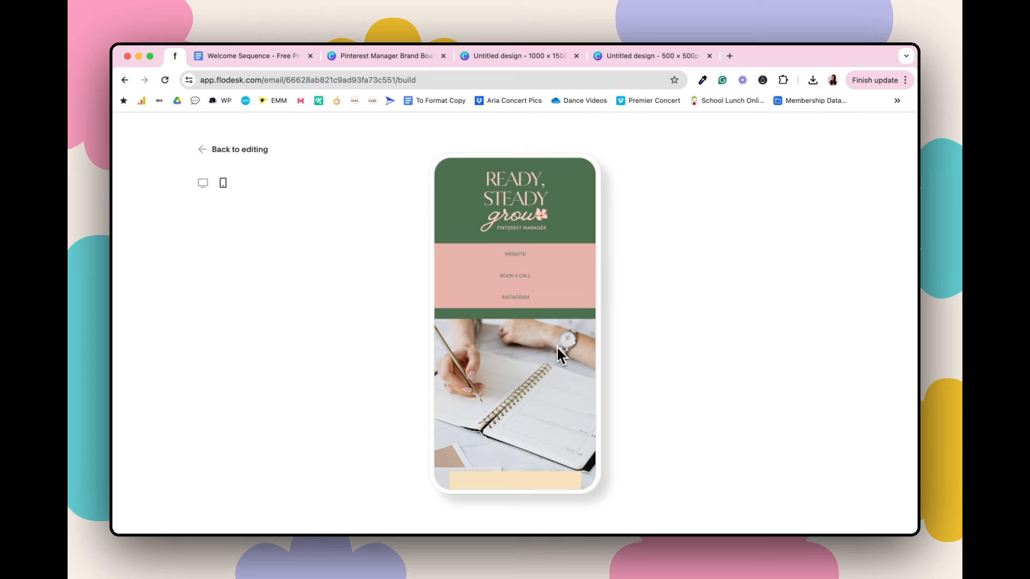
{"action": "scroll", "coordinate": [558, 354], "scroll_direction": "down", "scroll_amount": 2}
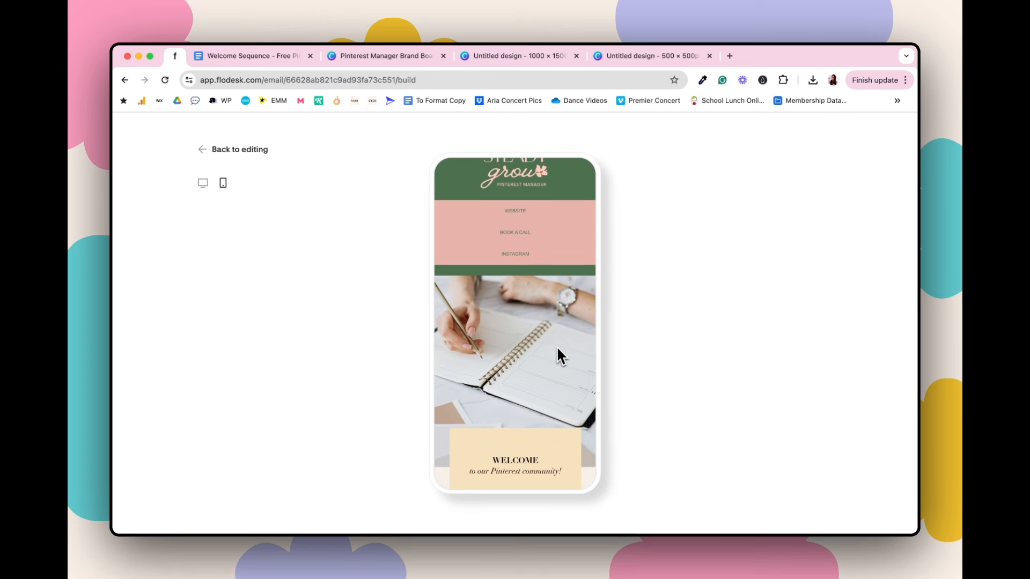
{"action": "scroll", "coordinate": [557, 354], "scroll_direction": "down", "scroll_amount": 10}
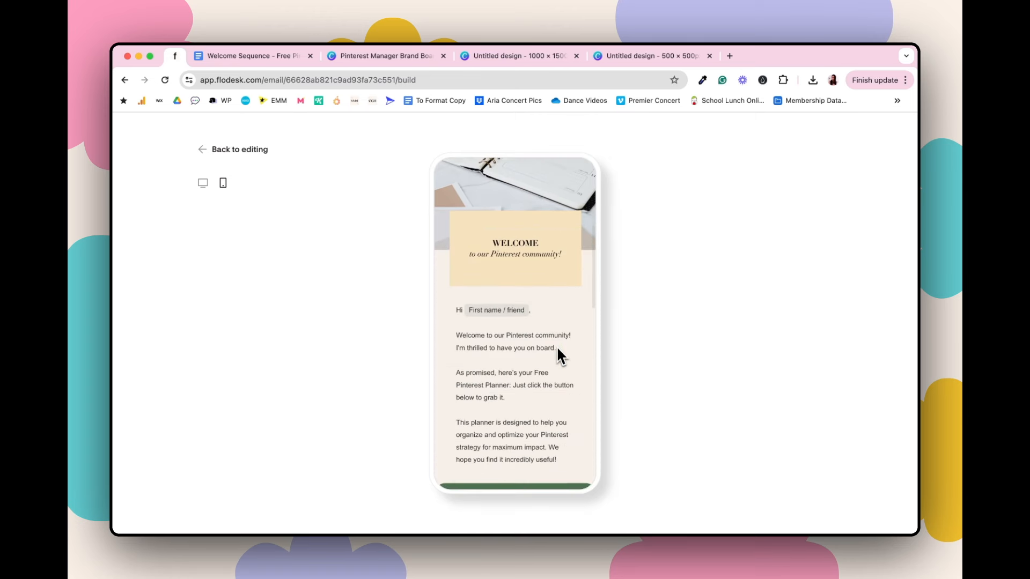
{"action": "scroll", "coordinate": [558, 354], "scroll_direction": "down", "scroll_amount": 15}
{"action": "scroll", "coordinate": [558, 354], "scroll_direction": "down", "scroll_amount": 14}
{"action": "scroll", "coordinate": [558, 349], "scroll_direction": "up", "scroll_amount": 20}
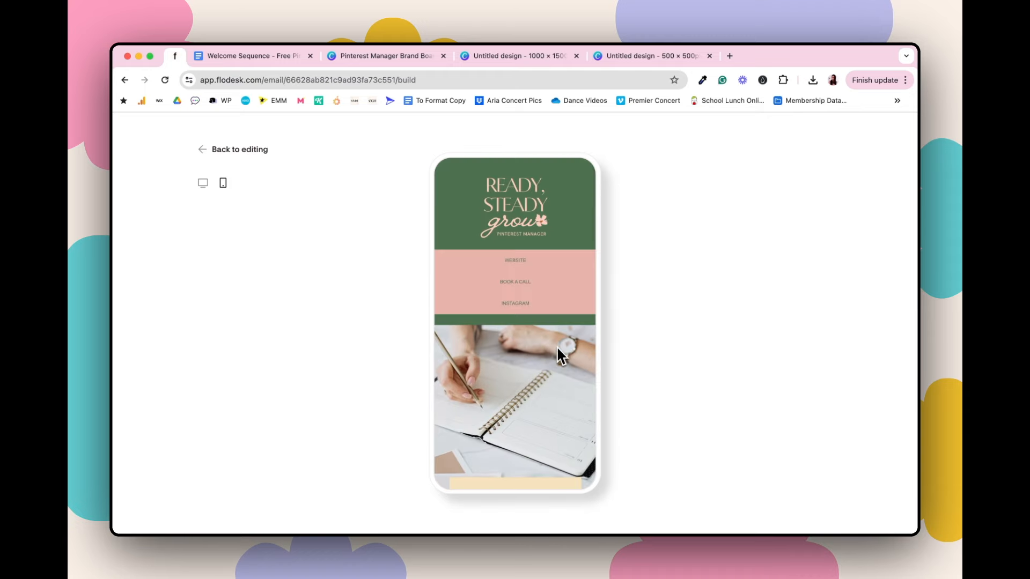
- Leave the preview, return to the Pinterest Manager Email Templates folder and duplicate the Email 1 draft
{"action": "left_click", "coordinate": [233, 149]}
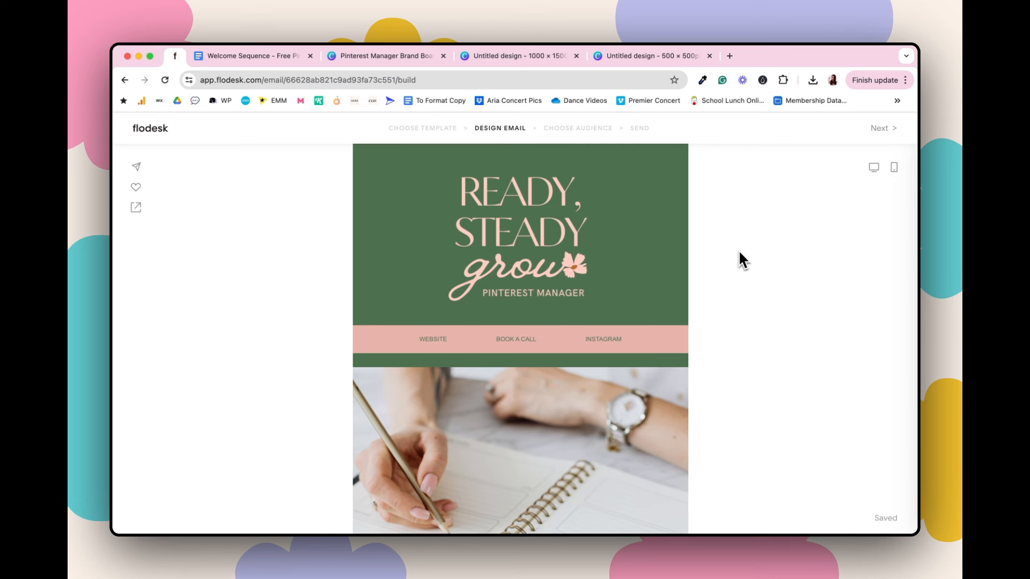
{"action": "left_click", "coordinate": [158, 133]}
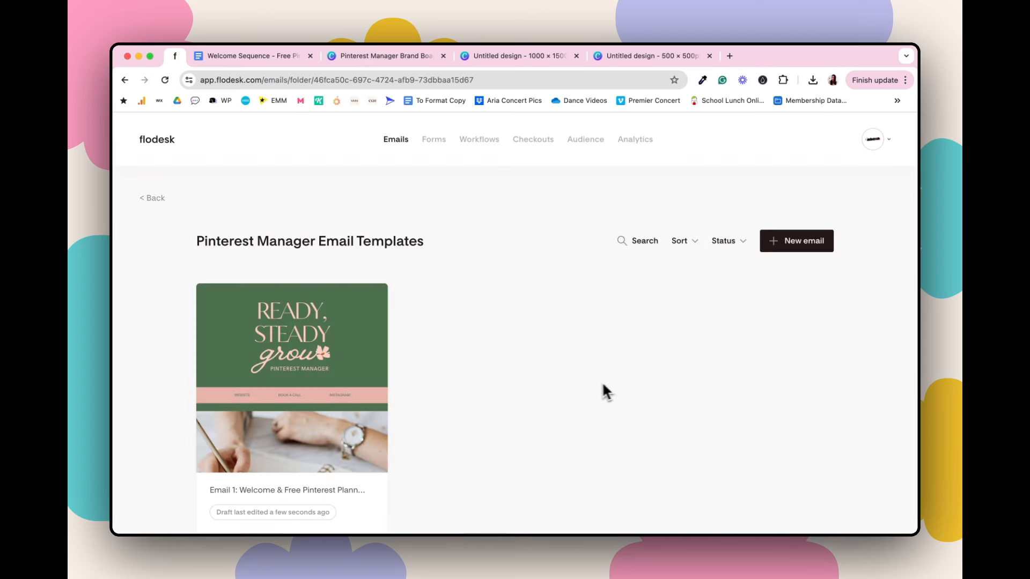
{"action": "scroll", "coordinate": [614, 381], "scroll_direction": "down", "scroll_amount": 2}
{"action": "scroll", "coordinate": [614, 380], "scroll_direction": "down", "scroll_amount": 1}
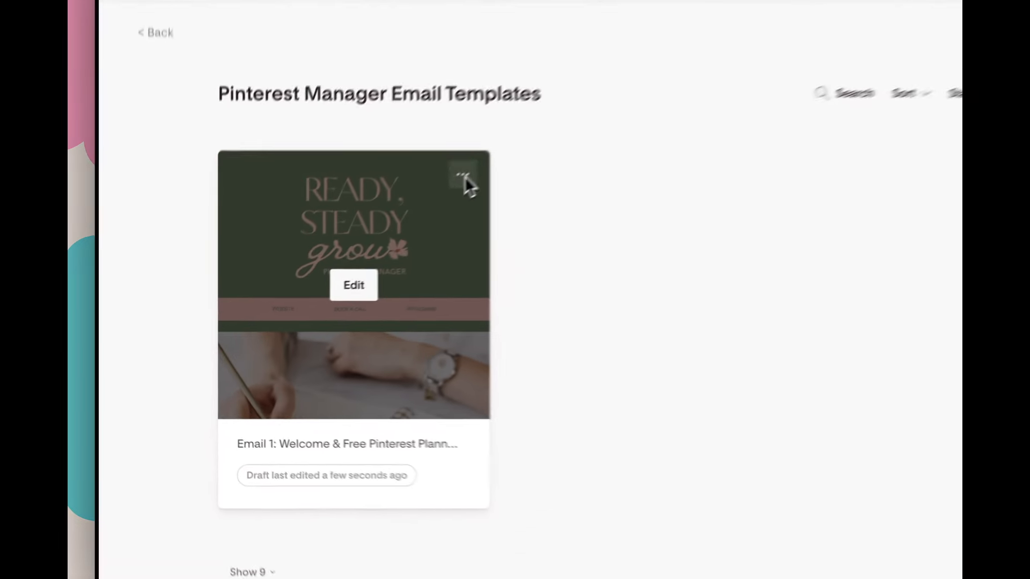
{"action": "left_click", "coordinate": [369, 236]}
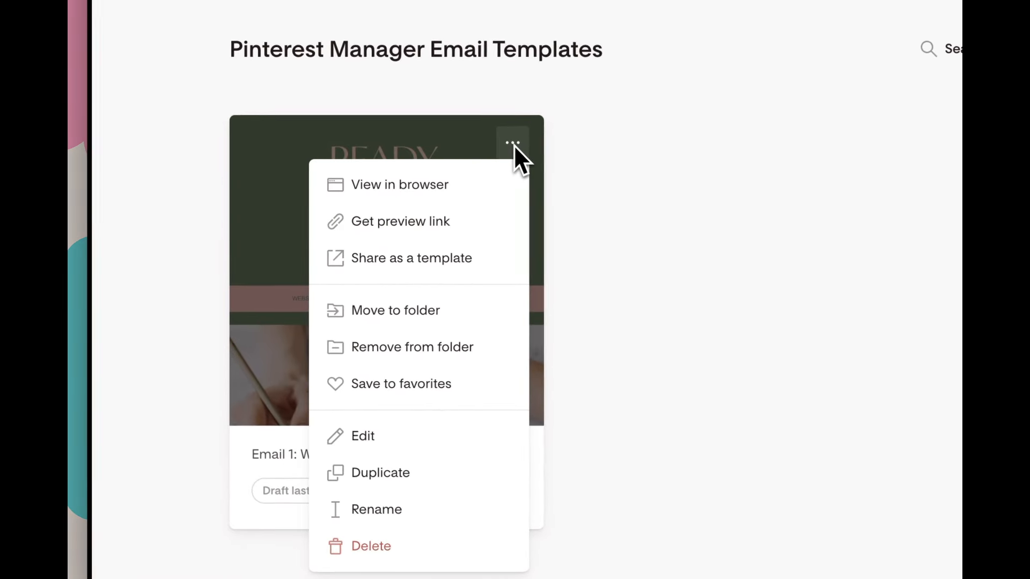
{"action": "left_click", "coordinate": [398, 464]}
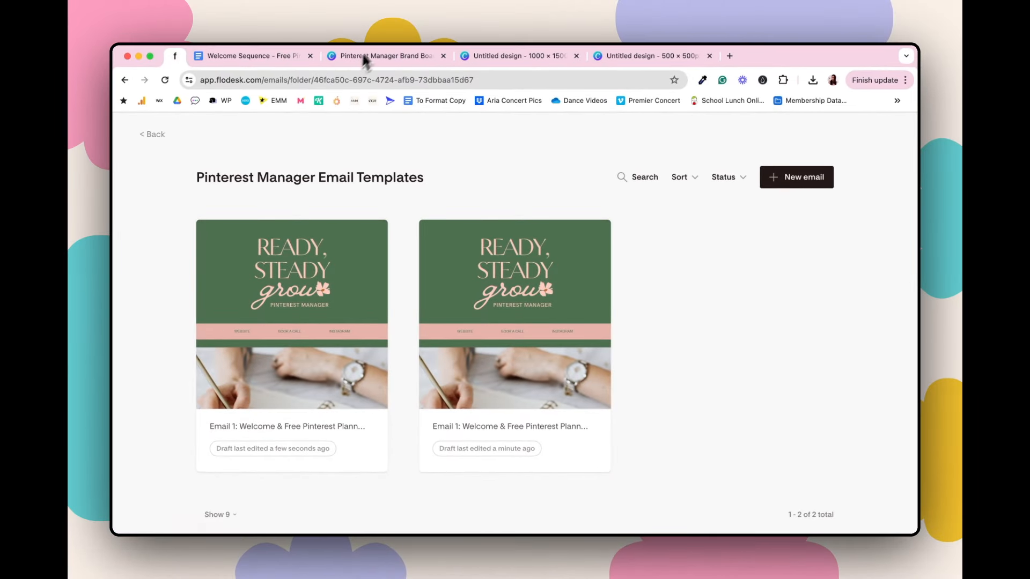
- Copy the Email 2 heading from the Welcome Sequence Google Doc and rename the duplicated email "Email 2: Introduction to Your Brand & Services"
{"action": "left_click", "coordinate": [248, 59]}
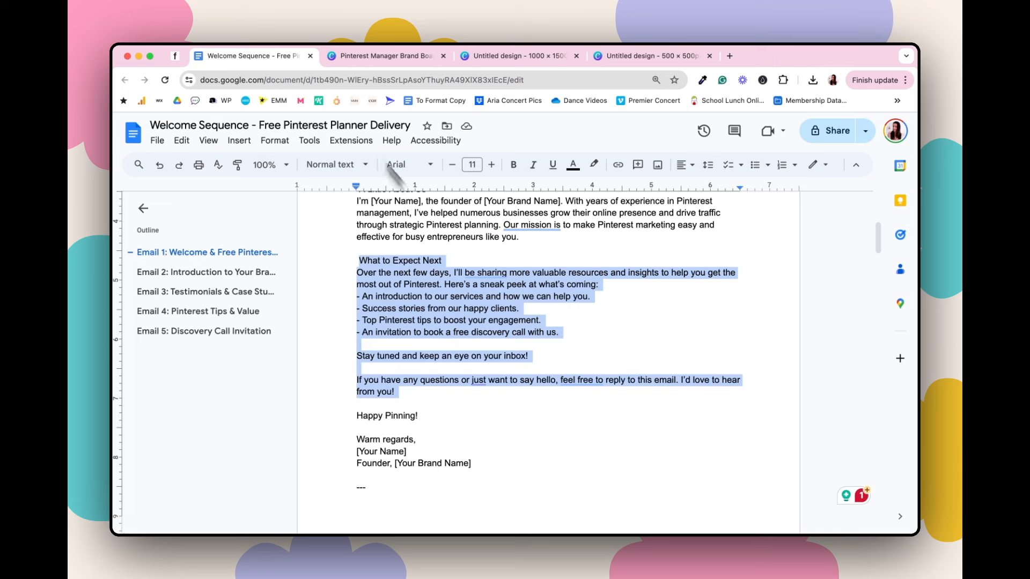
{"action": "left_click", "coordinate": [192, 274]}
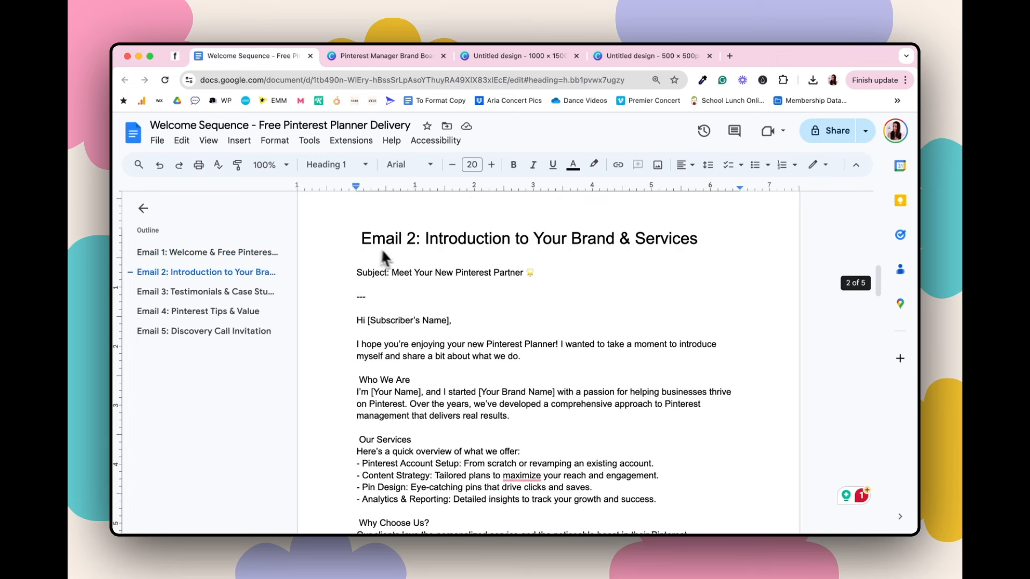
{"action": "left_click_drag", "start_coordinate": [361, 238], "coordinate": [705, 238]}
{"action": "key", "text": "ctrl+c"}
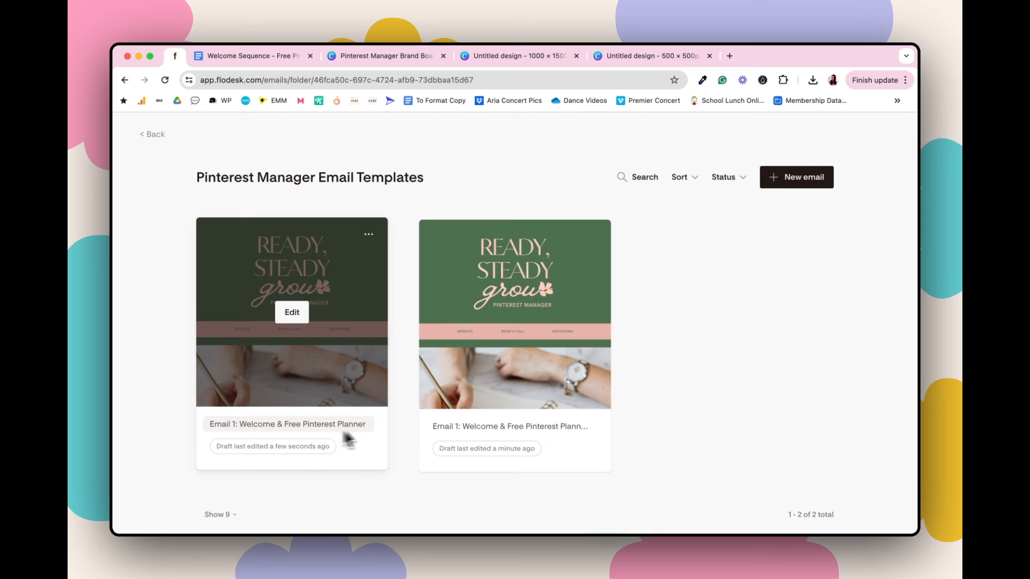
{"action": "key", "text": "ctrl+a"}
{"action": "key", "text": "ctrl+v"}
- Open the duplicated email for editing and go to the greeting text block below the welcome banner
{"action": "left_click", "coordinate": [298, 313]}
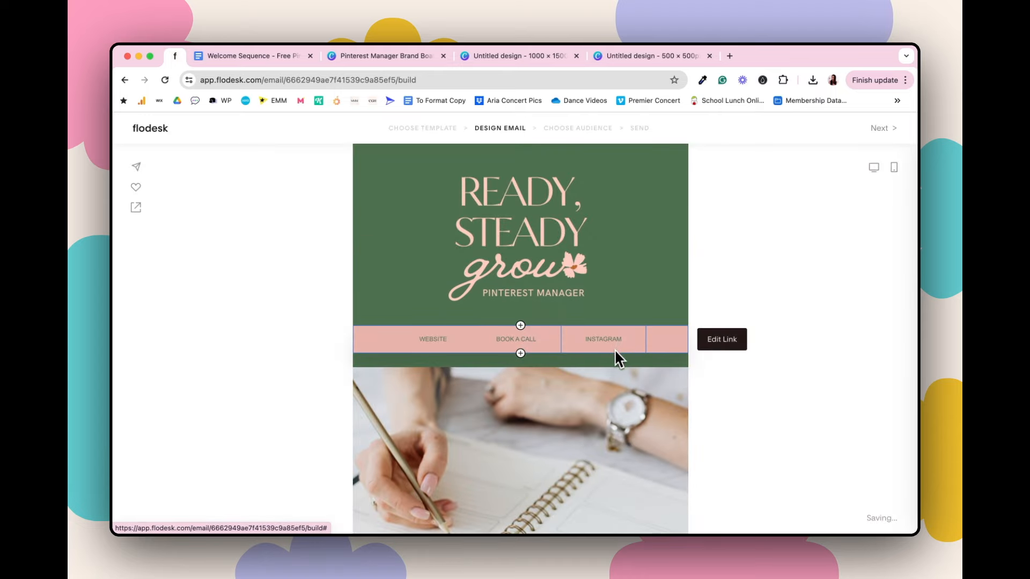
{"action": "scroll", "coordinate": [614, 348], "scroll_direction": "down", "scroll_amount": 5}
{"action": "scroll", "coordinate": [590, 369], "scroll_direction": "down", "scroll_amount": 10}
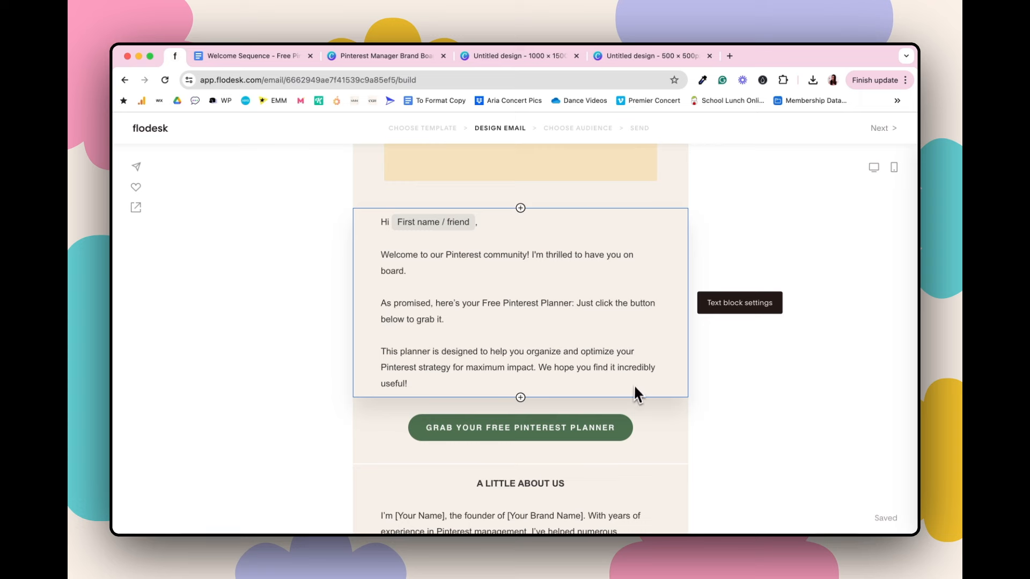
- Compare the duplicated email's sections with the Email 2 copy in the Welcome Sequence Google Doc
{"action": "scroll", "coordinate": [636, 395], "scroll_direction": "down", "scroll_amount": 5}
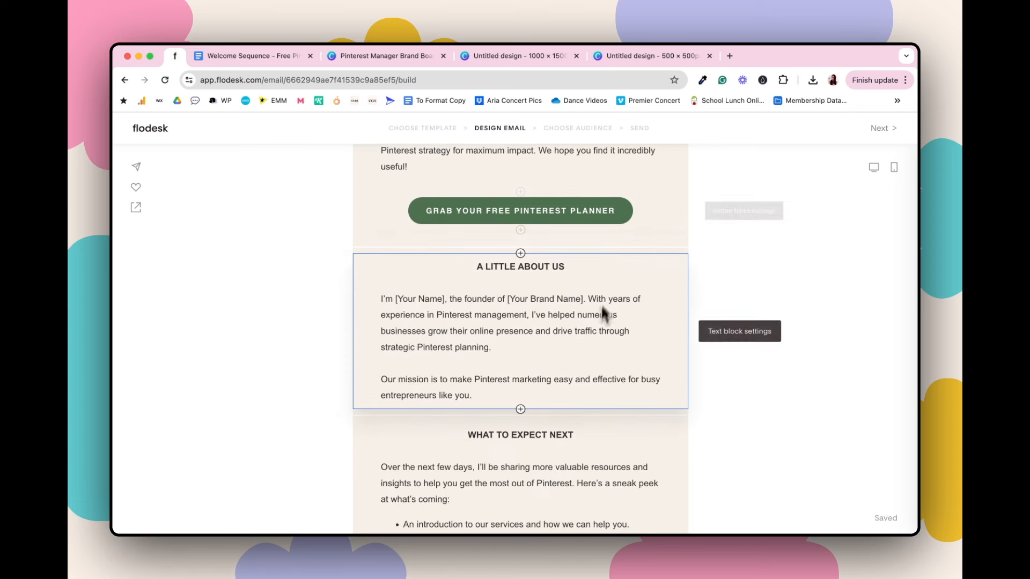
{"action": "scroll", "coordinate": [593, 331], "scroll_direction": "down", "scroll_amount": 5}
{"action": "scroll", "coordinate": [593, 330], "scroll_direction": "down", "scroll_amount": 4}
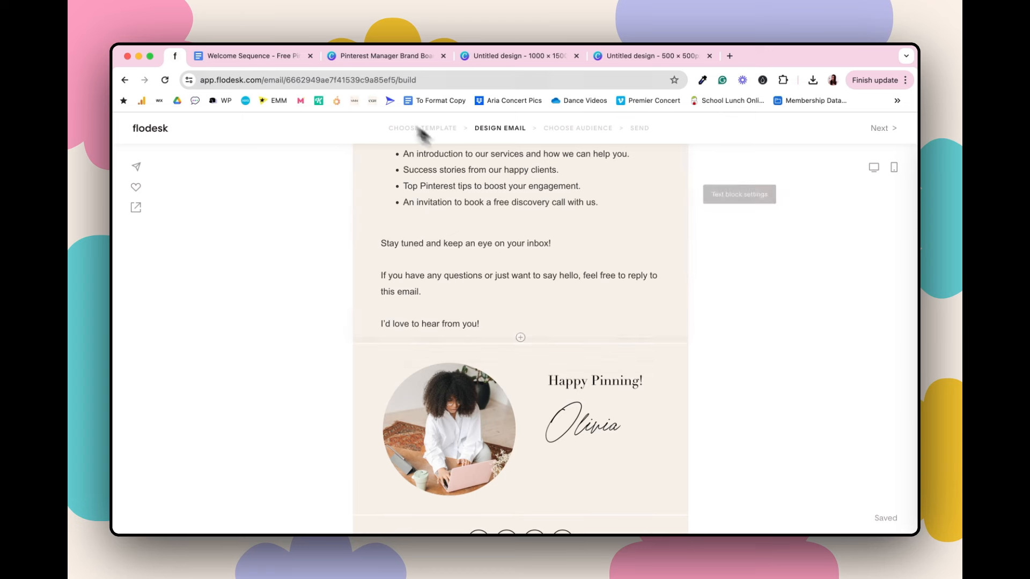
{"action": "left_click", "coordinate": [241, 60]}
{"action": "left_click", "coordinate": [432, 284]}
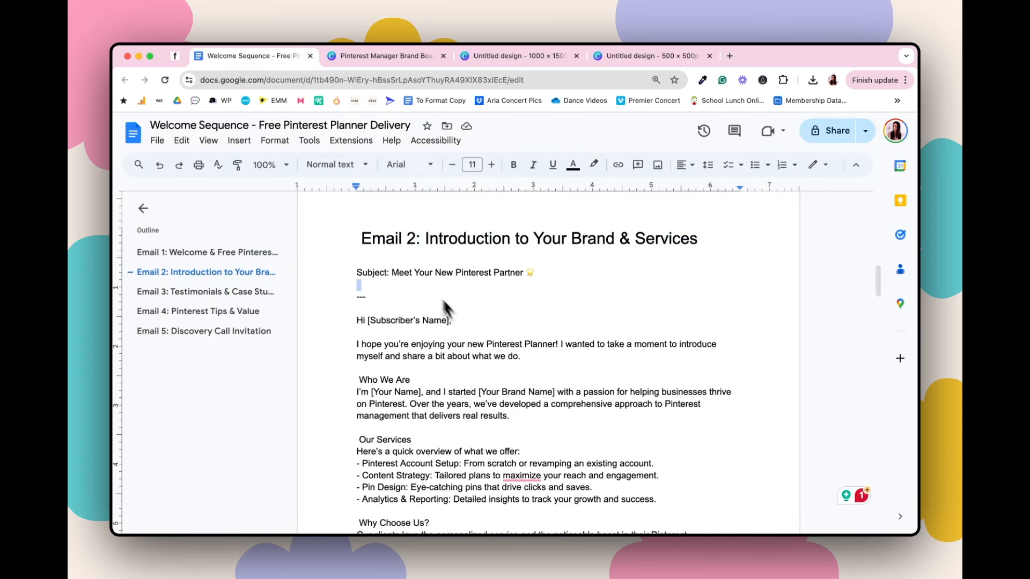
{"action": "scroll", "coordinate": [485, 418], "scroll_direction": "down", "scroll_amount": 5}
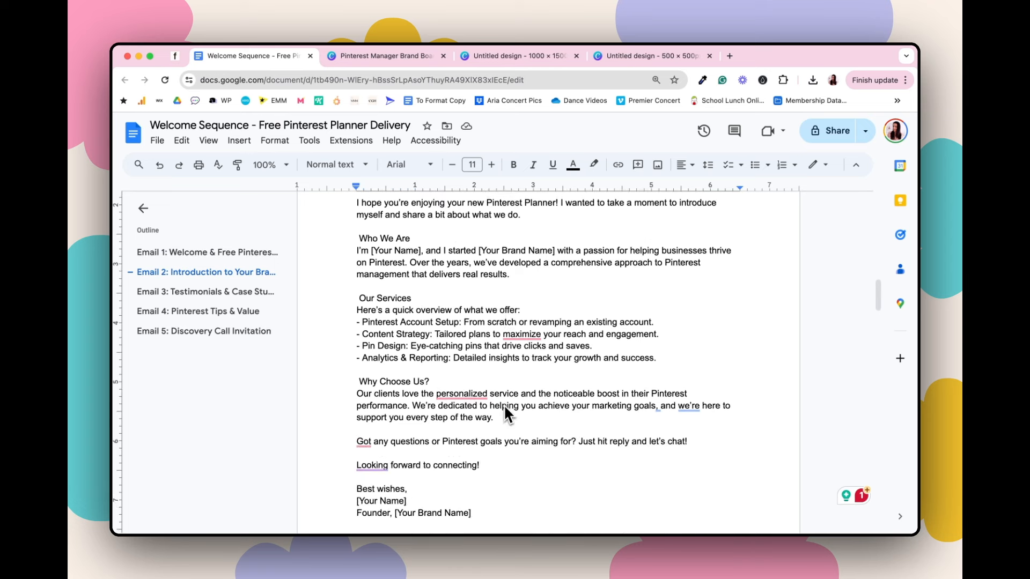
{"action": "left_click", "coordinate": [182, 61]}
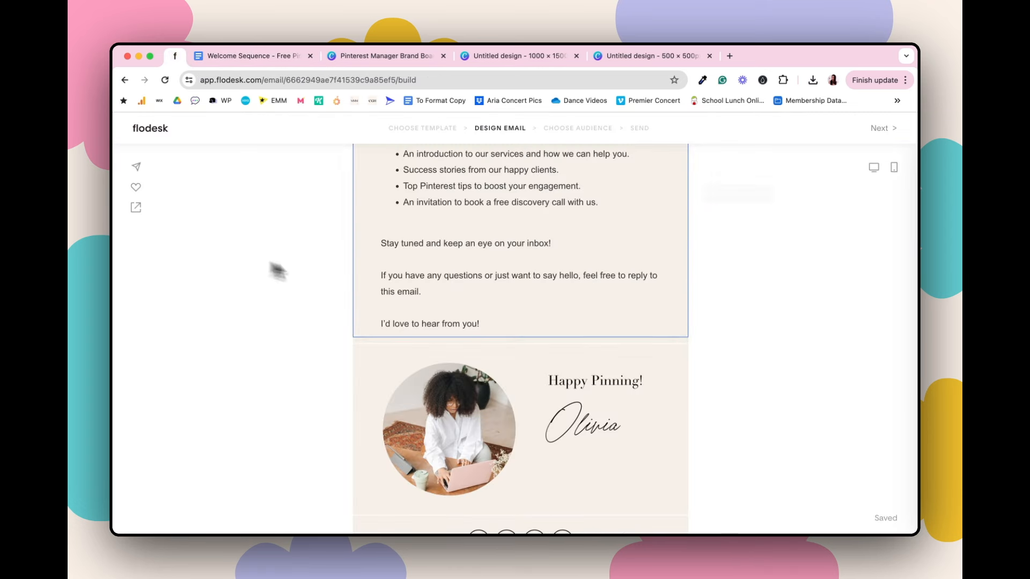
{"action": "scroll", "coordinate": [489, 285], "scroll_direction": "up", "scroll_amount": 10}
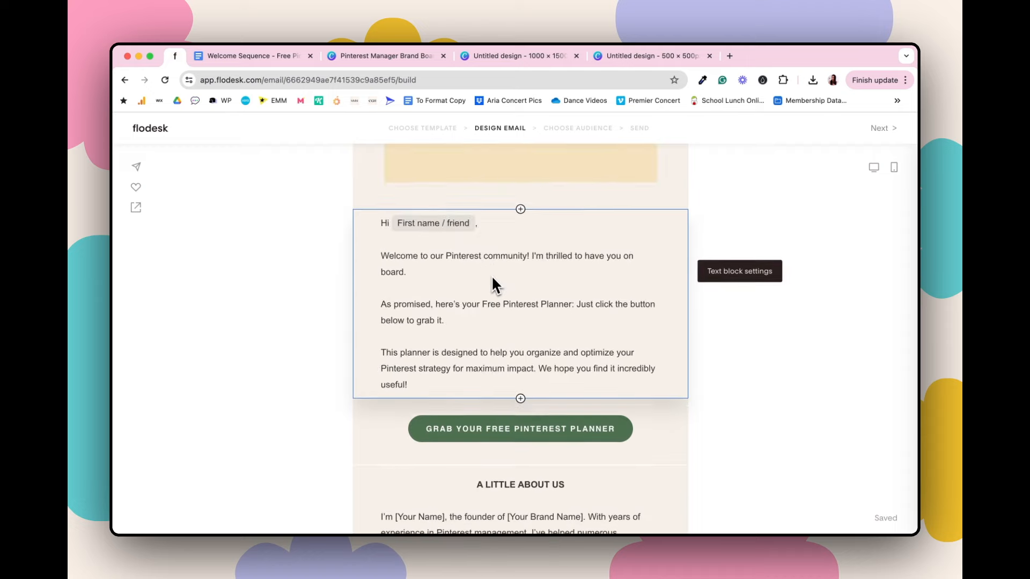
{"action": "scroll", "coordinate": [491, 276], "scroll_direction": "up", "scroll_amount": 5}
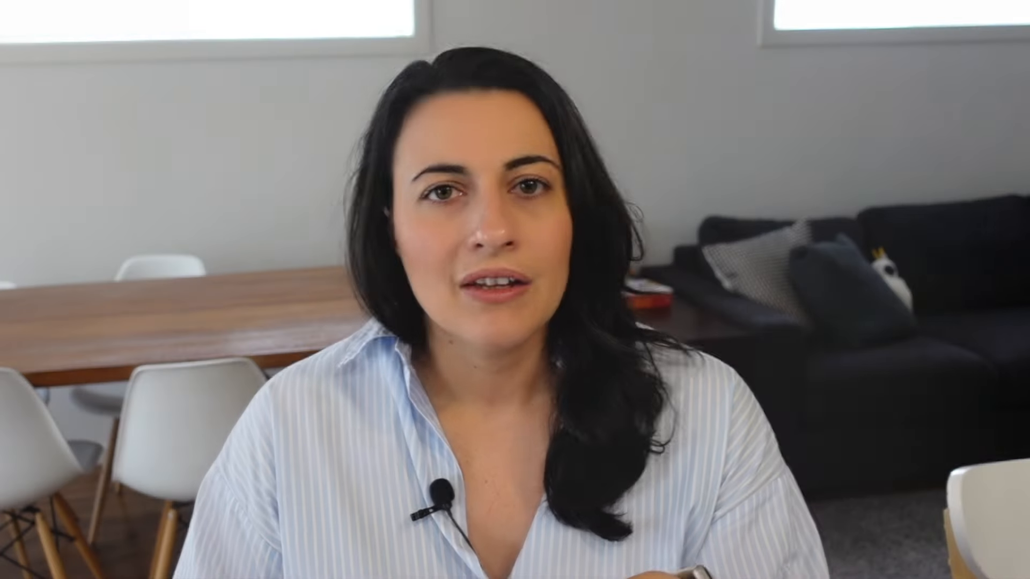
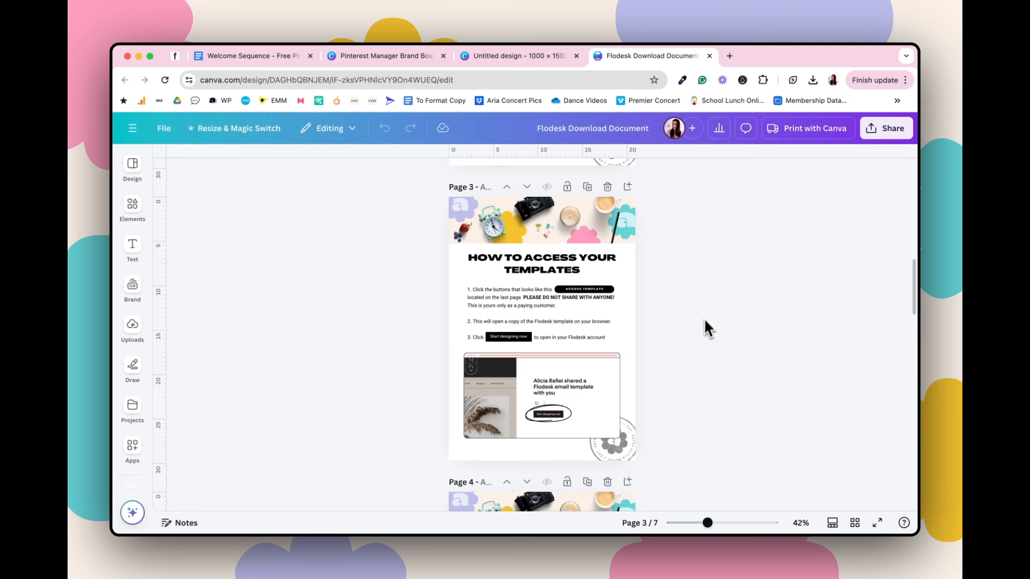
- Review the Flodesk Download Document in Canva from page 3 to the template access list on page 7
{"action": "scroll", "coordinate": [702, 324], "scroll_direction": "down", "scroll_amount": 10}
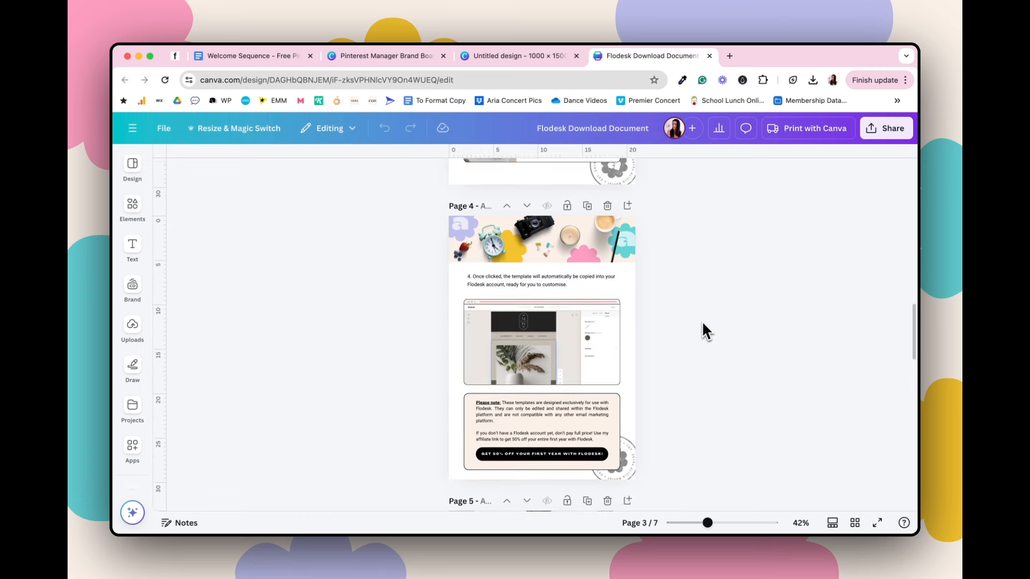
{"action": "scroll", "coordinate": [701, 320], "scroll_direction": "down", "scroll_amount": 3}
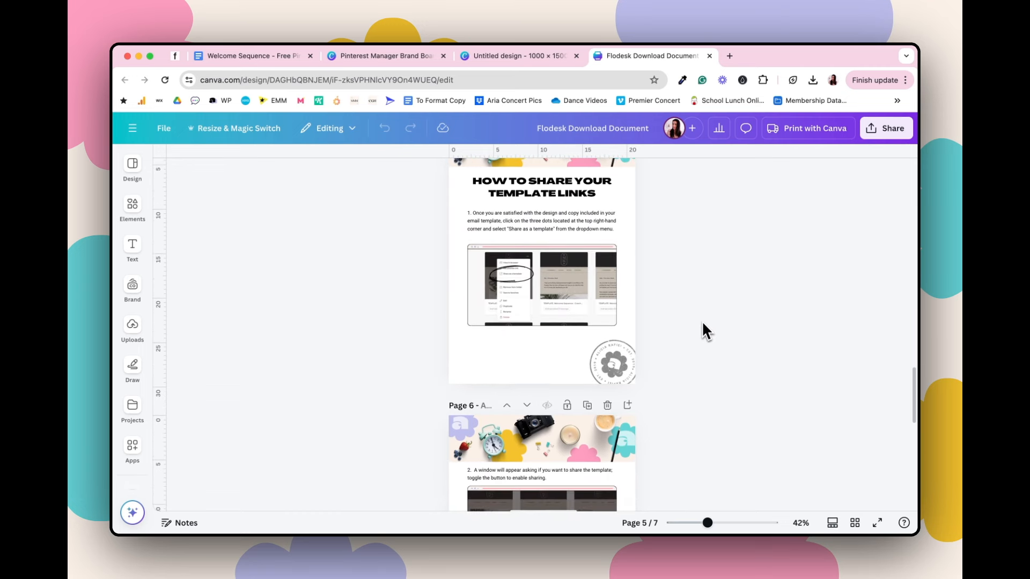
{"action": "scroll", "coordinate": [693, 308], "scroll_direction": "down", "scroll_amount": 8}
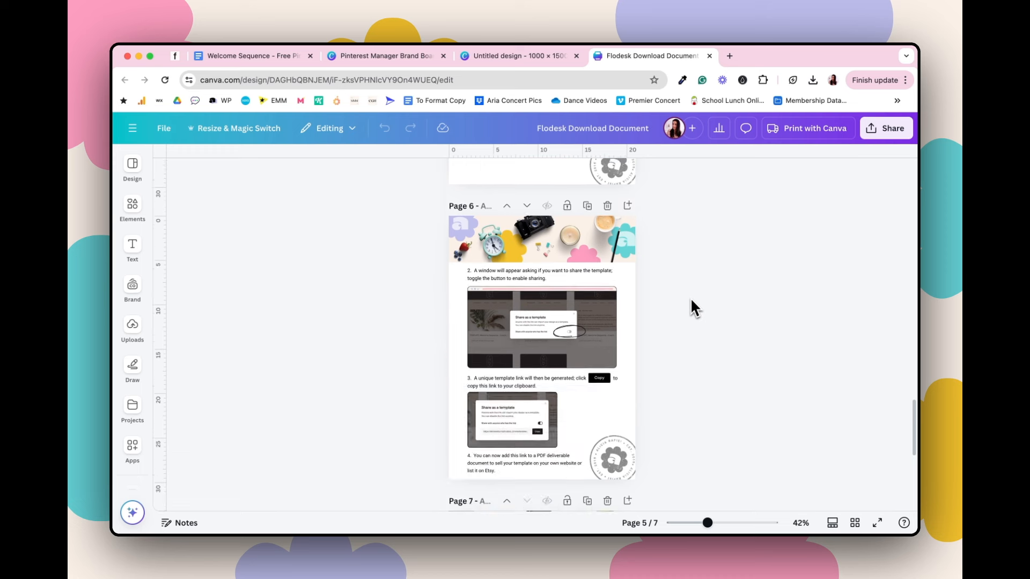
{"action": "scroll", "coordinate": [691, 301], "scroll_direction": "down", "scroll_amount": 4}
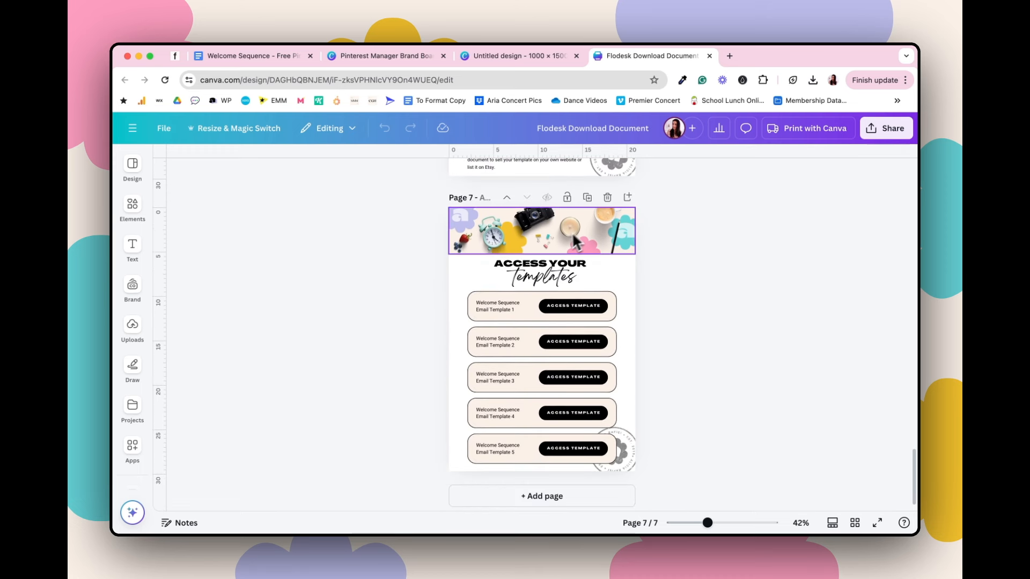
{"action": "left_click_drag", "start_coordinate": [715, 526], "coordinate": [734, 524]}
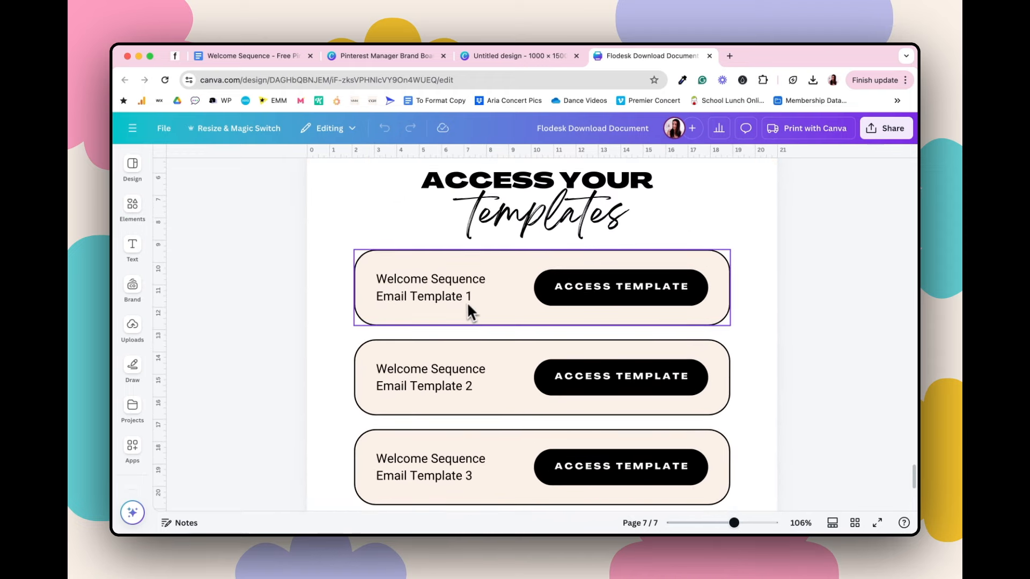
{"action": "scroll", "coordinate": [484, 319], "scroll_direction": "down", "scroll_amount": 4}
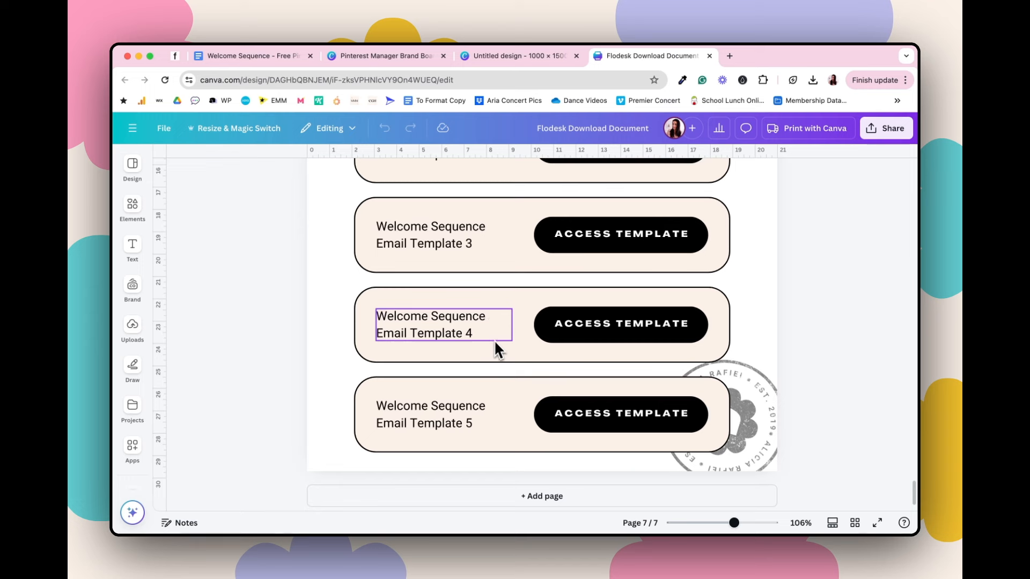
- Ungroup the Welcome Sequence Email Template 1 card on page 7 and remove the existing link from its Access Template button
{"action": "scroll", "coordinate": [494, 343], "scroll_direction": "up", "scroll_amount": 3}
{"action": "scroll", "coordinate": [495, 342], "scroll_direction": "up", "scroll_amount": 1}
{"action": "left_click", "coordinate": [595, 239]}
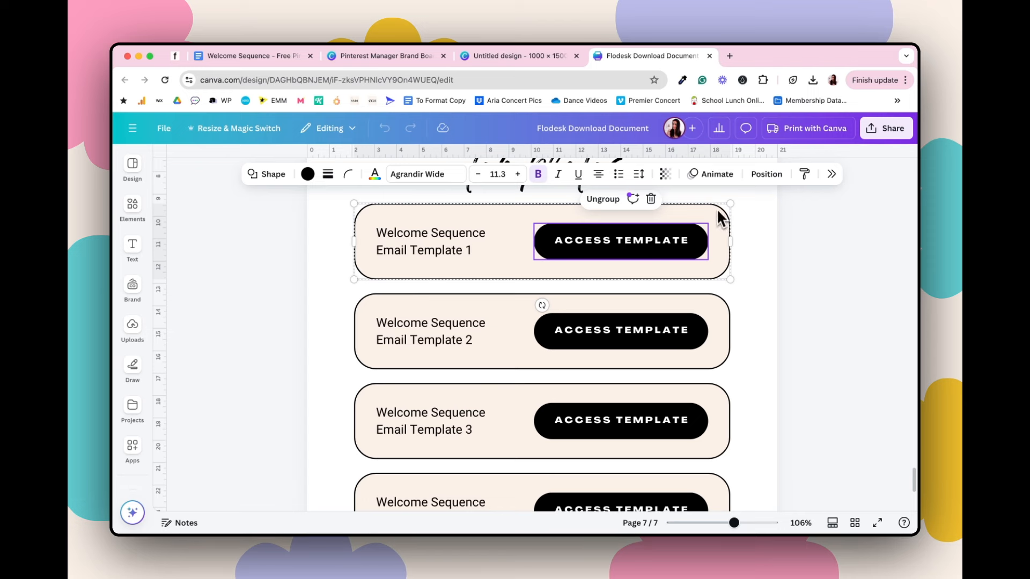
{"action": "left_click", "coordinate": [603, 198]}
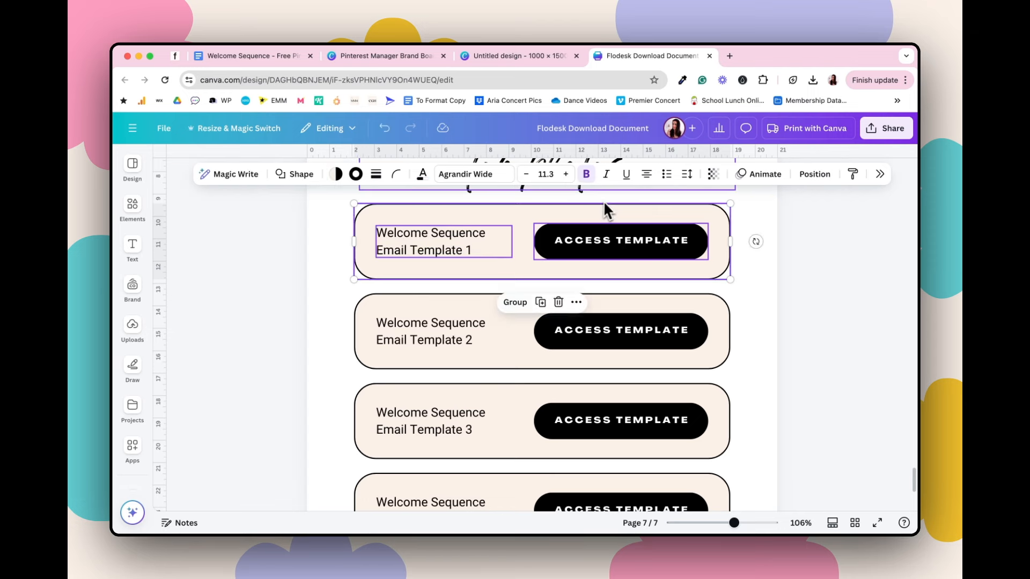
{"action": "left_click", "coordinate": [794, 285]}
{"action": "left_click", "coordinate": [586, 244]}
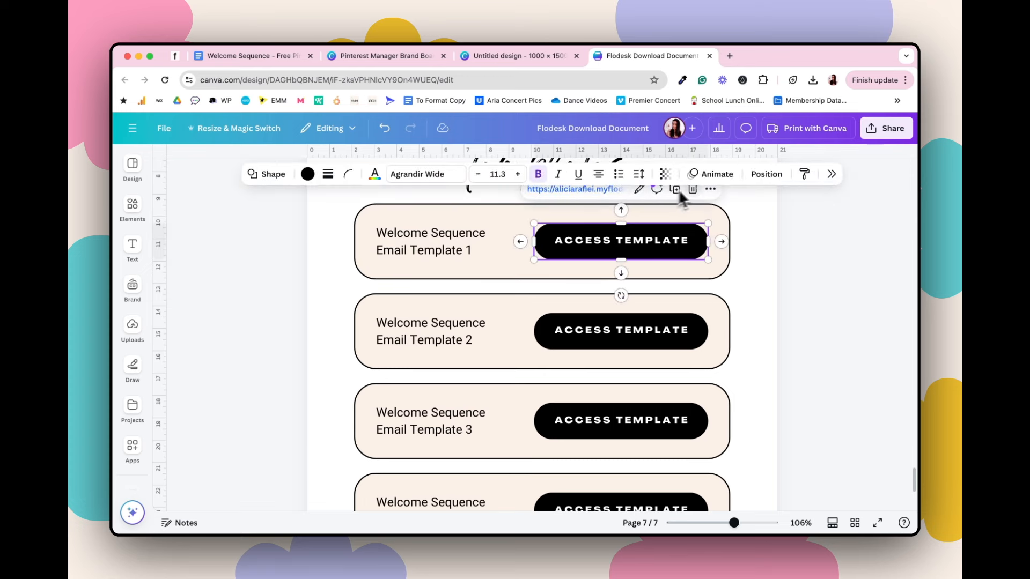
{"action": "left_click", "coordinate": [640, 191]}
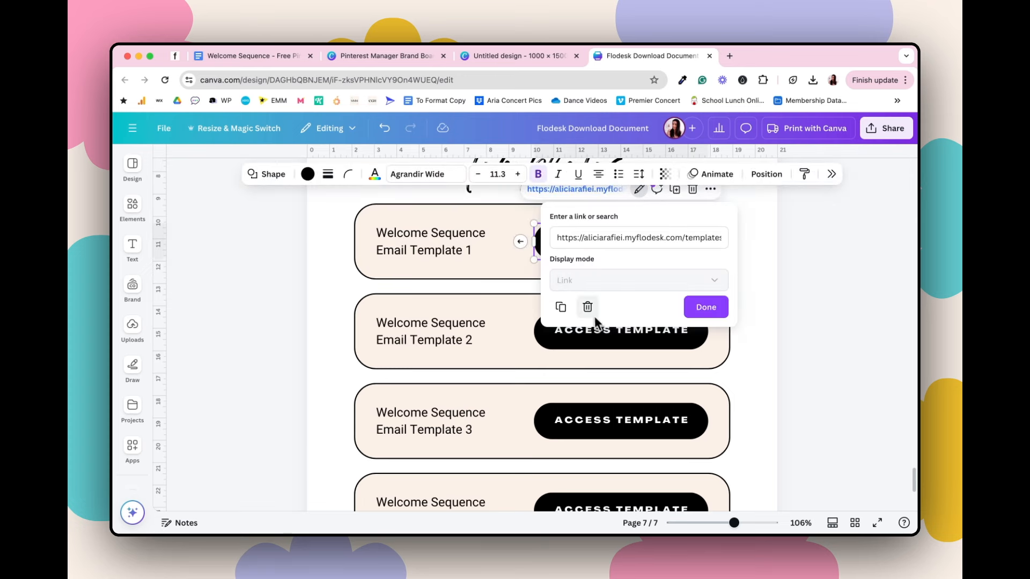
{"action": "left_click", "coordinate": [706, 306]}
{"action": "left_click", "coordinate": [801, 292]}
{"action": "scroll", "coordinate": [796, 282], "scroll_direction": "up", "scroll_amount": 3}
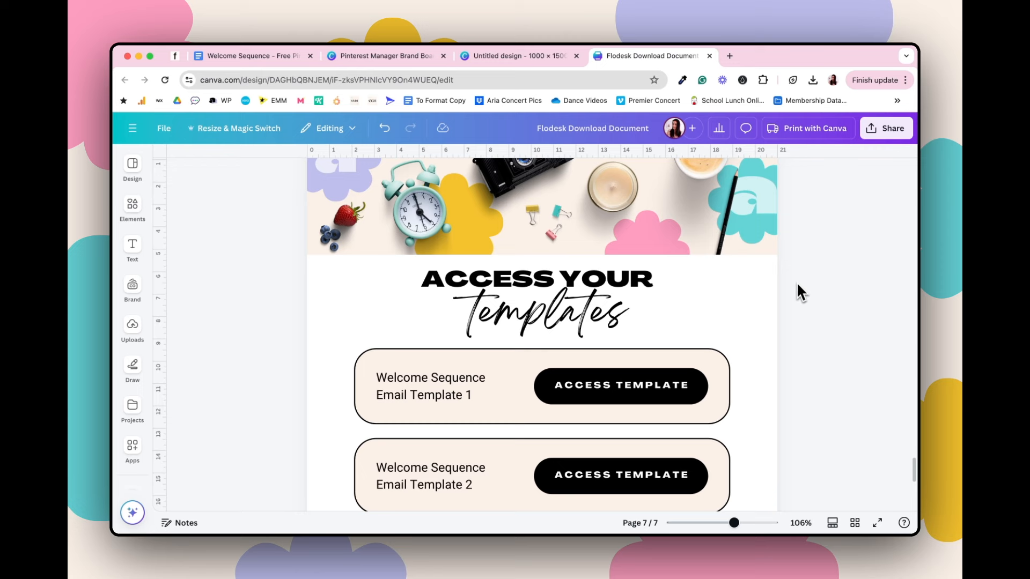
- Switch to Flodesk and copy the Share as a template link for the Email 1 draft
{"action": "left_click", "coordinate": [170, 54]}
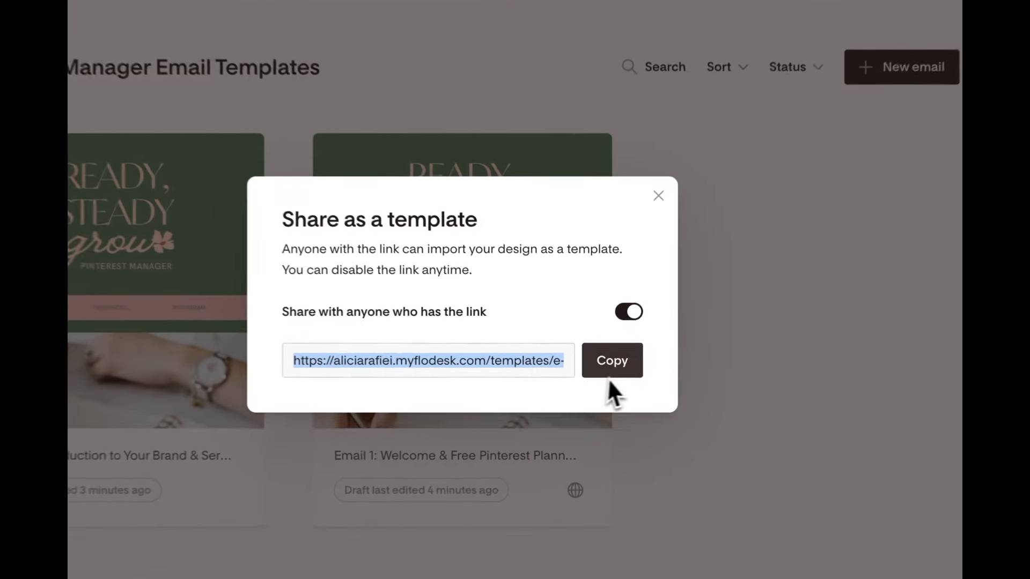
{"action": "left_click", "coordinate": [622, 367]}
{"action": "left_click", "coordinate": [630, 363]}
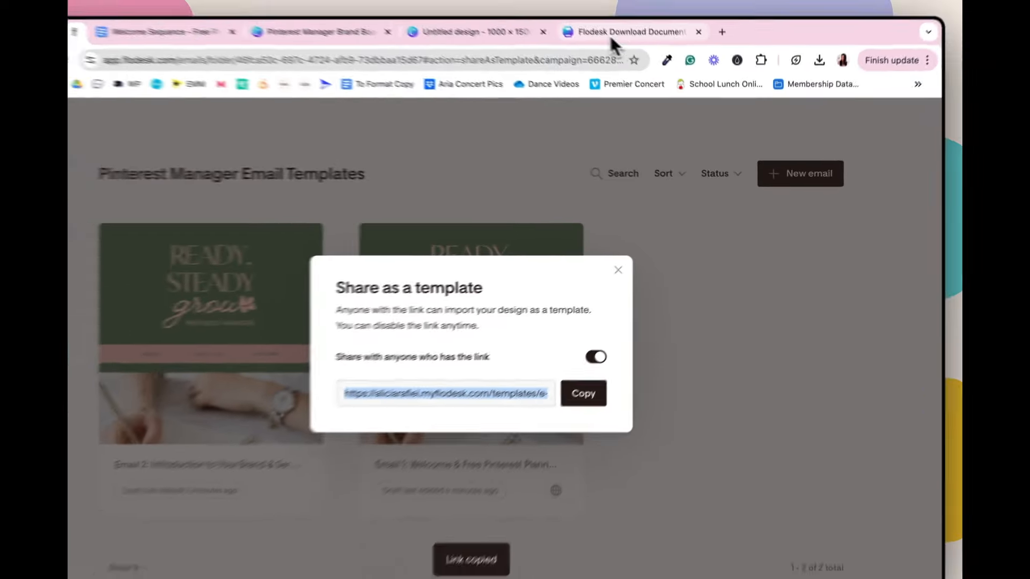
- Return to the Canva document and link the Email Template 1 Access Template button to the copied template URL
{"action": "left_click", "coordinate": [621, 56]}
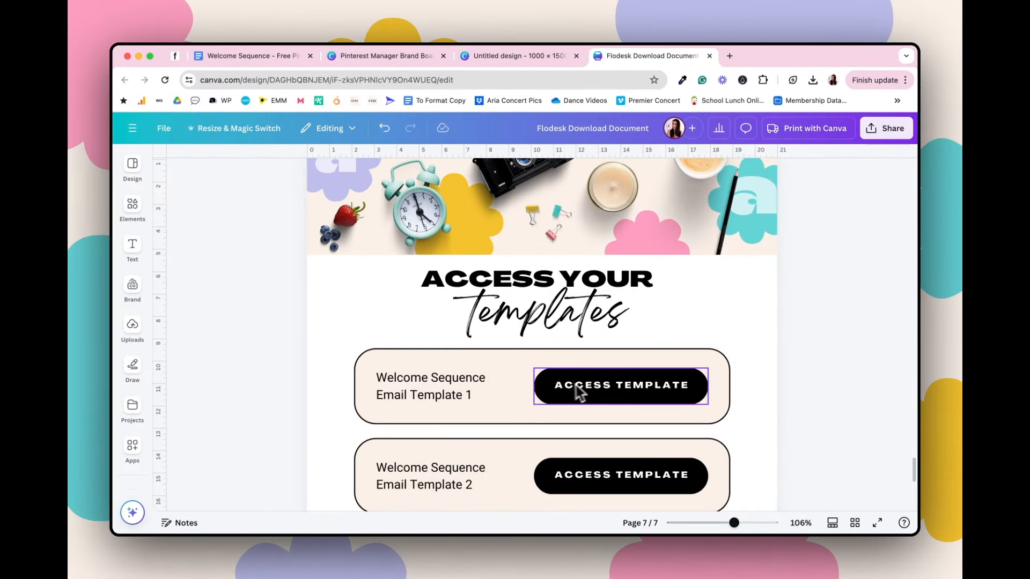
{"action": "left_click", "coordinate": [604, 382]}
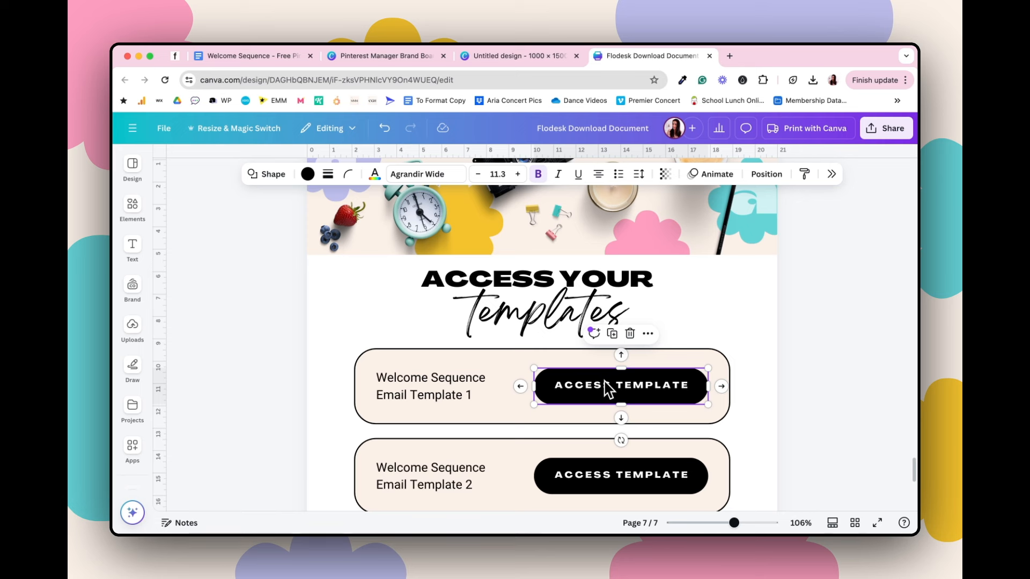
{"action": "key", "text": "super+k"}
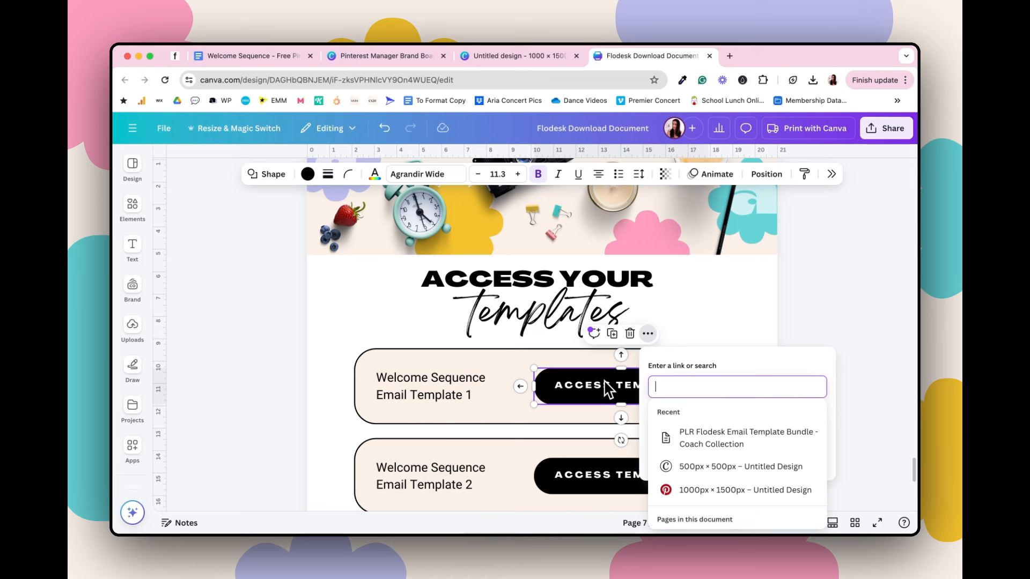
{"action": "key", "text": "super+v"}
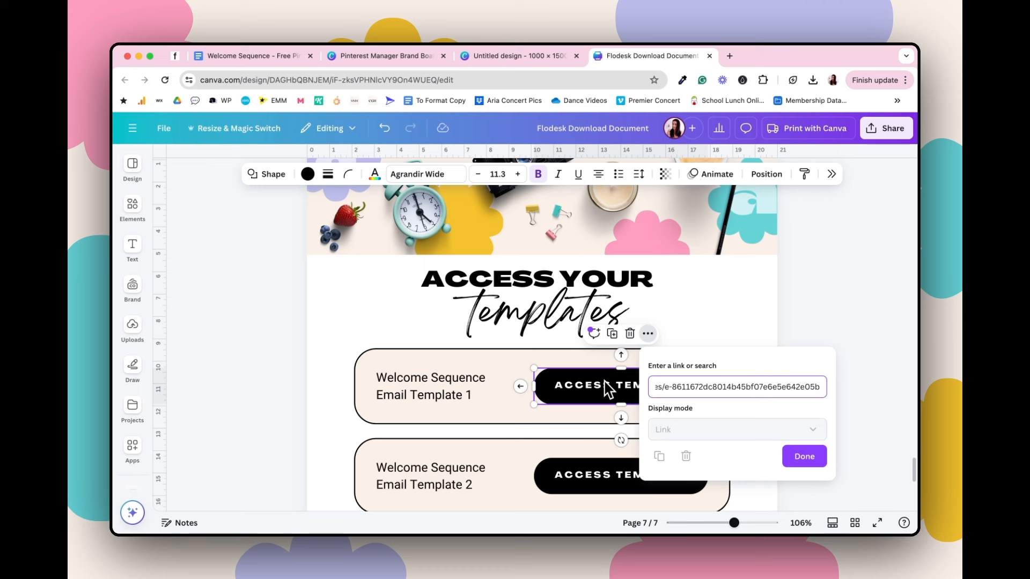
{"action": "key", "text": "Return"}
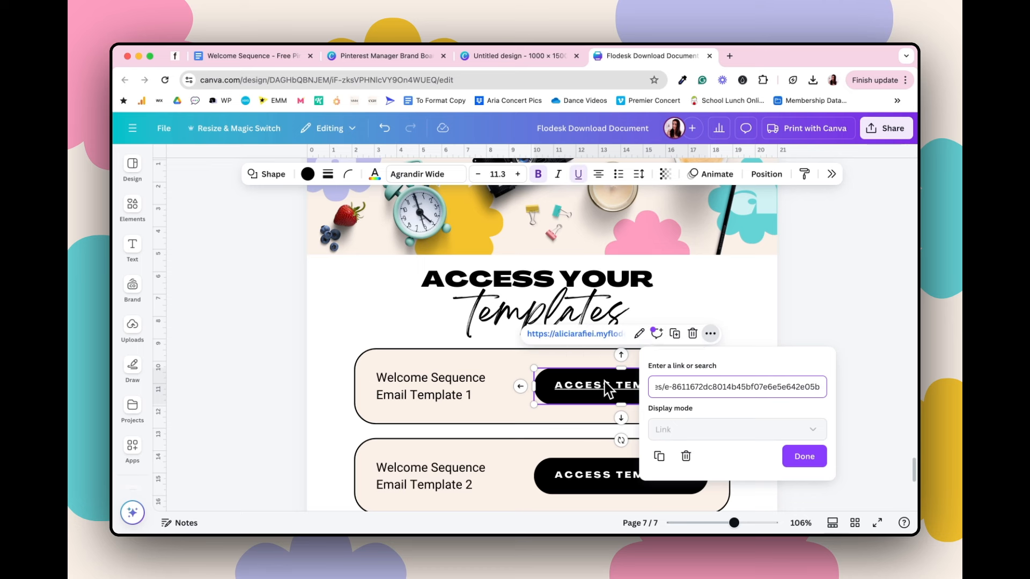
{"action": "left_click", "coordinate": [756, 319]}
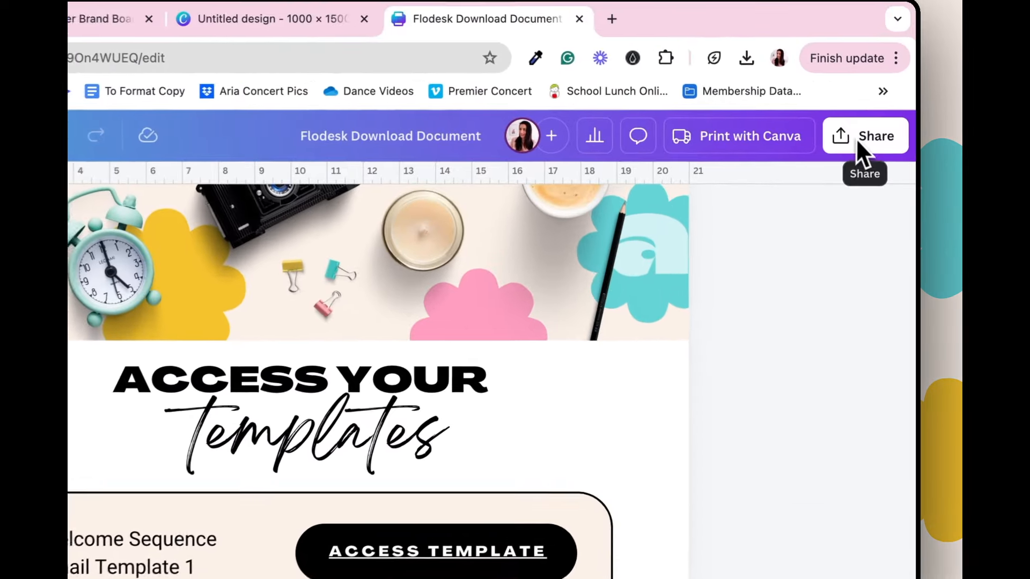
- Download all 7 pages of the Flodesk Download Document as a PDF Standard file
{"action": "left_click", "coordinate": [855, 139]}
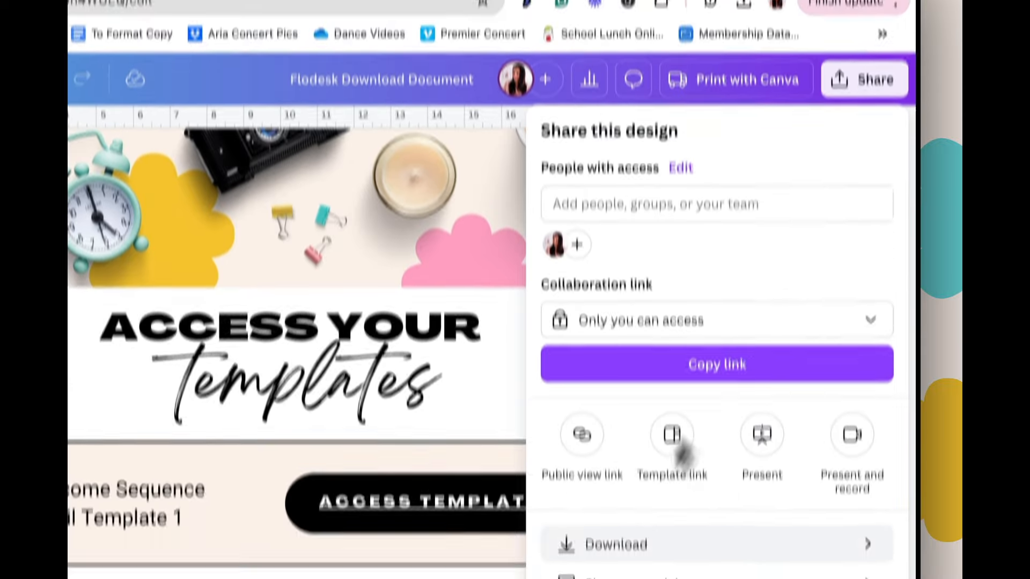
{"action": "left_click", "coordinate": [636, 472]}
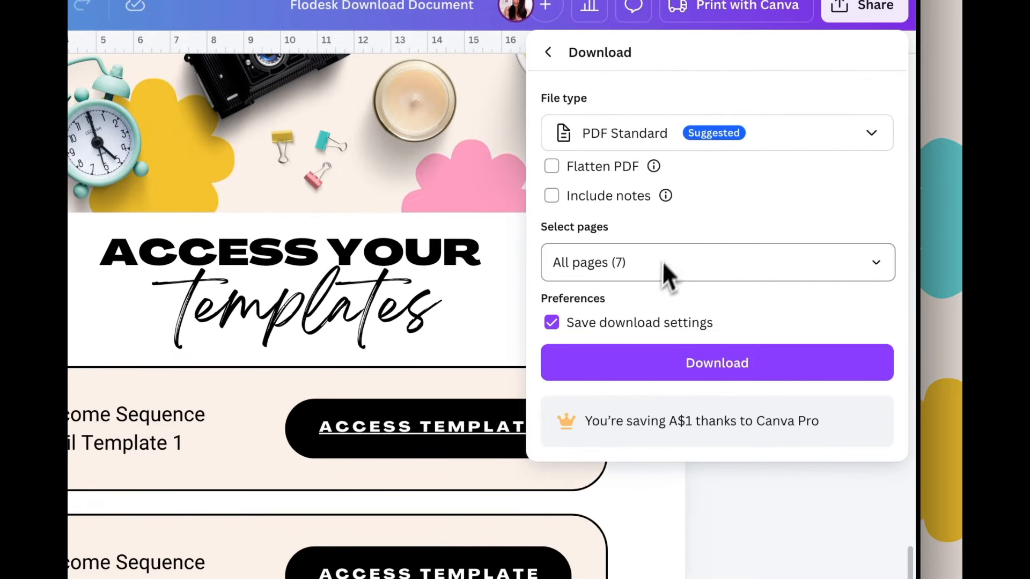
{"action": "left_click", "coordinate": [712, 363]}
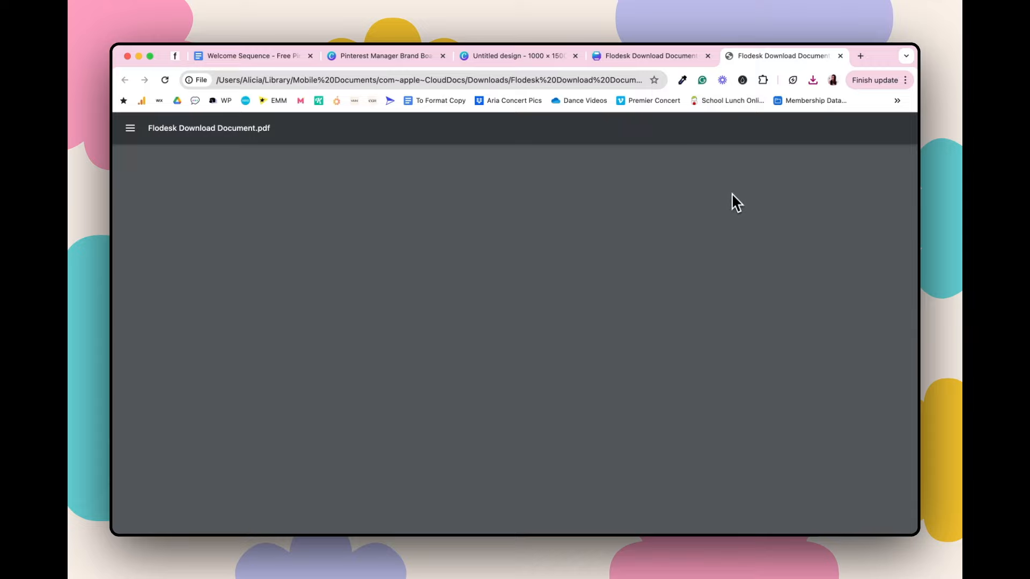
- Check the downloaded PDF, follow the Email Template 1 access link on page 7 and look through the shared template's preview
{"action": "scroll", "coordinate": [683, 307], "scroll_direction": "down", "scroll_amount": 20}
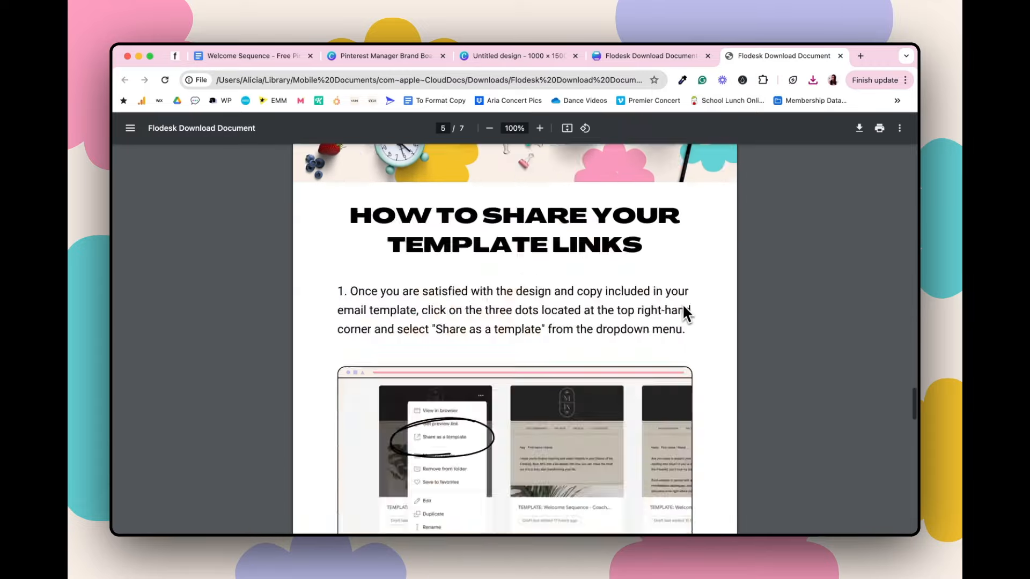
{"action": "scroll", "coordinate": [682, 304], "scroll_direction": "up", "scroll_amount": 3}
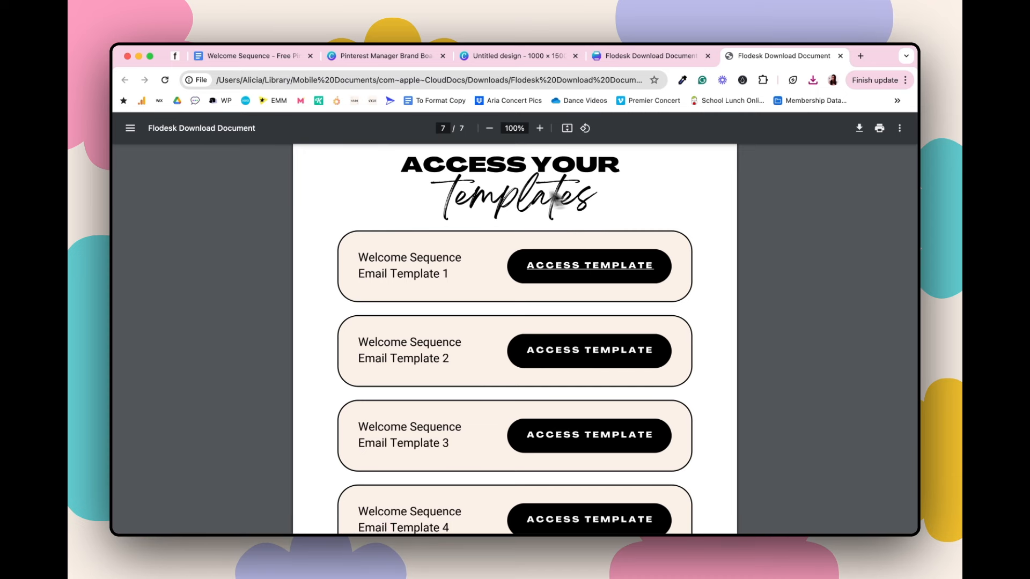
{"action": "left_click", "coordinate": [568, 270]}
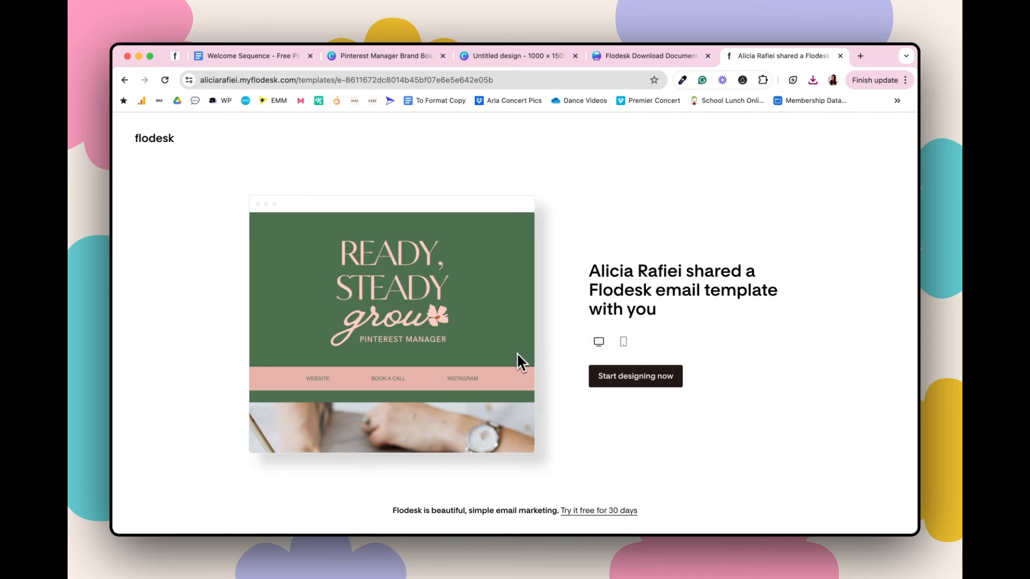
{"action": "scroll", "coordinate": [517, 358], "scroll_direction": "down", "scroll_amount": 10}
{"action": "scroll", "coordinate": [517, 356], "scroll_direction": "down", "scroll_amount": 15}
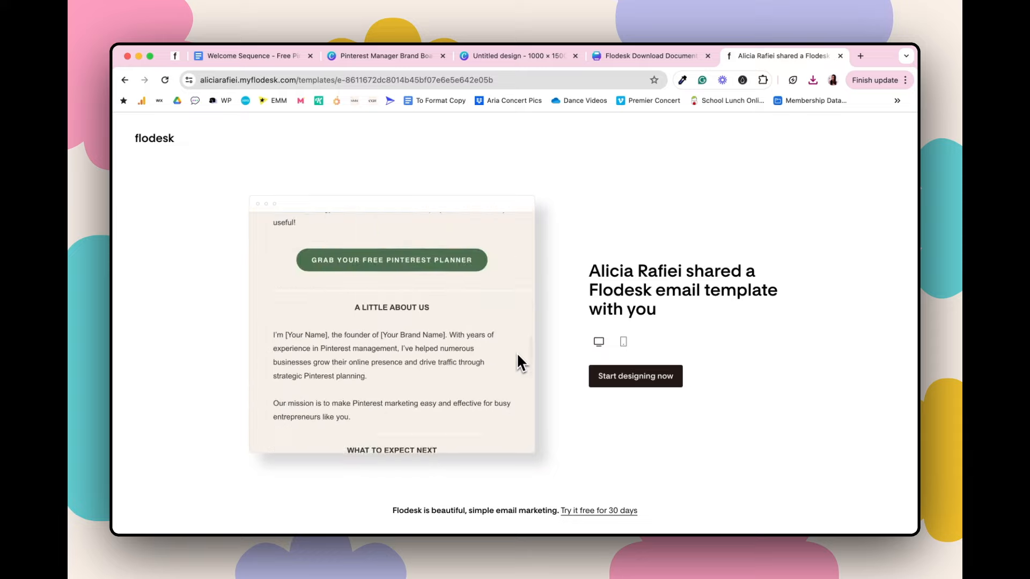
{"action": "scroll", "coordinate": [517, 356], "scroll_direction": "up", "scroll_amount": 15}
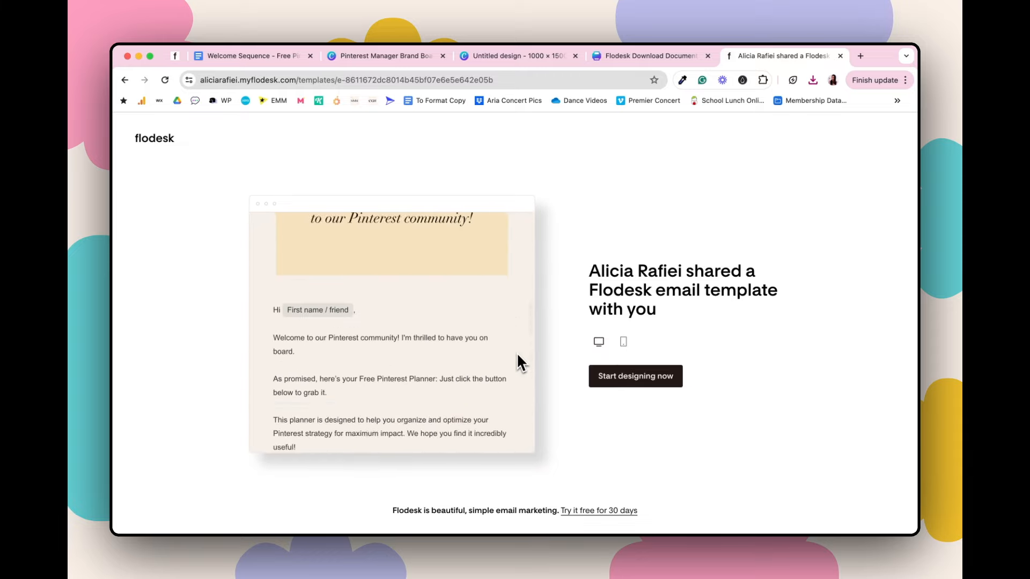
- Switch the shared email template's preview to the mobile layout and look through it
{"action": "left_click", "coordinate": [623, 340]}
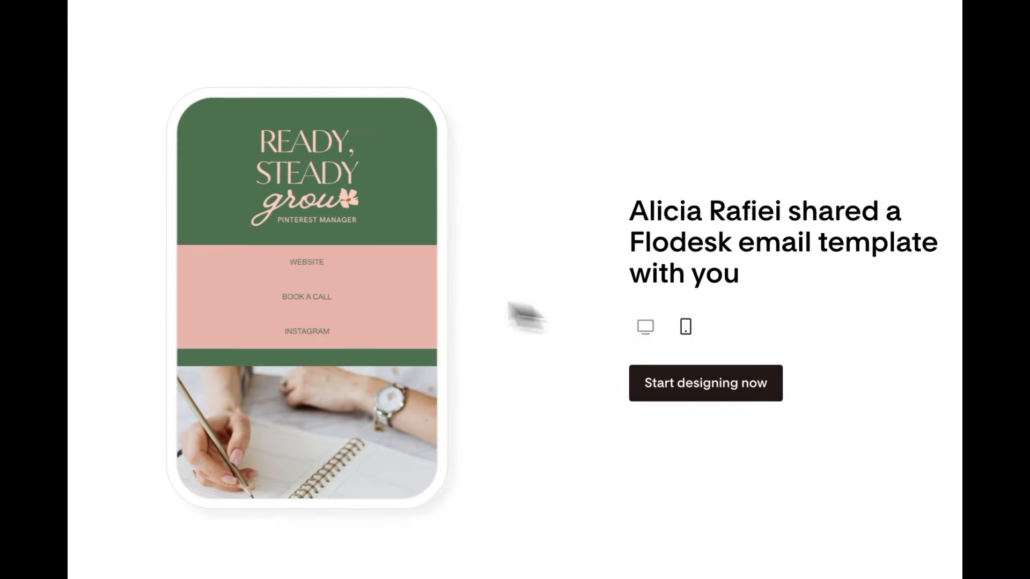
{"action": "scroll", "coordinate": [332, 276], "scroll_direction": "down", "scroll_amount": 15}
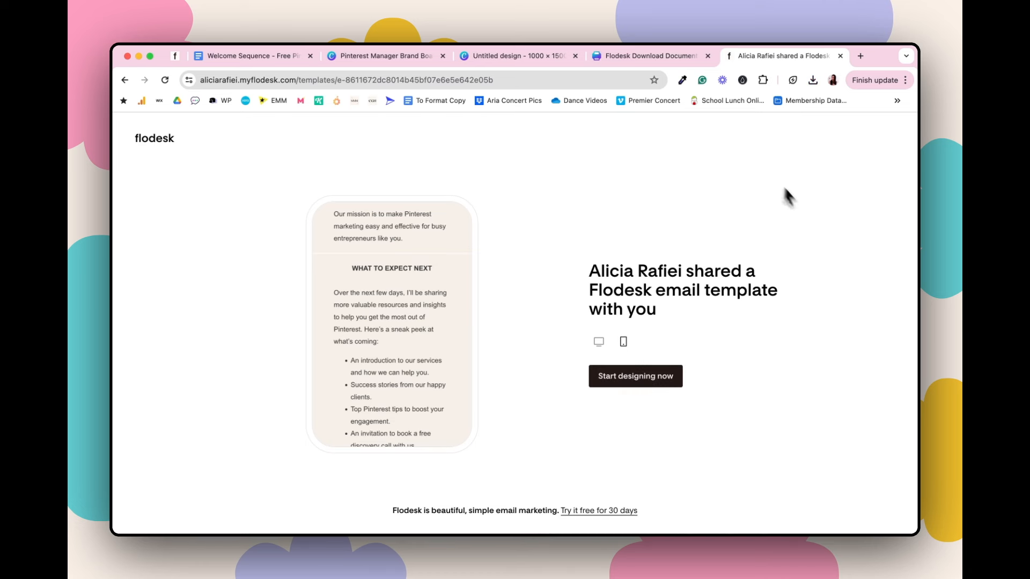
- Return to Flodesk, enable Share as a template for the Email 2 draft and copy its template link
{"action": "left_click", "coordinate": [174, 57]}
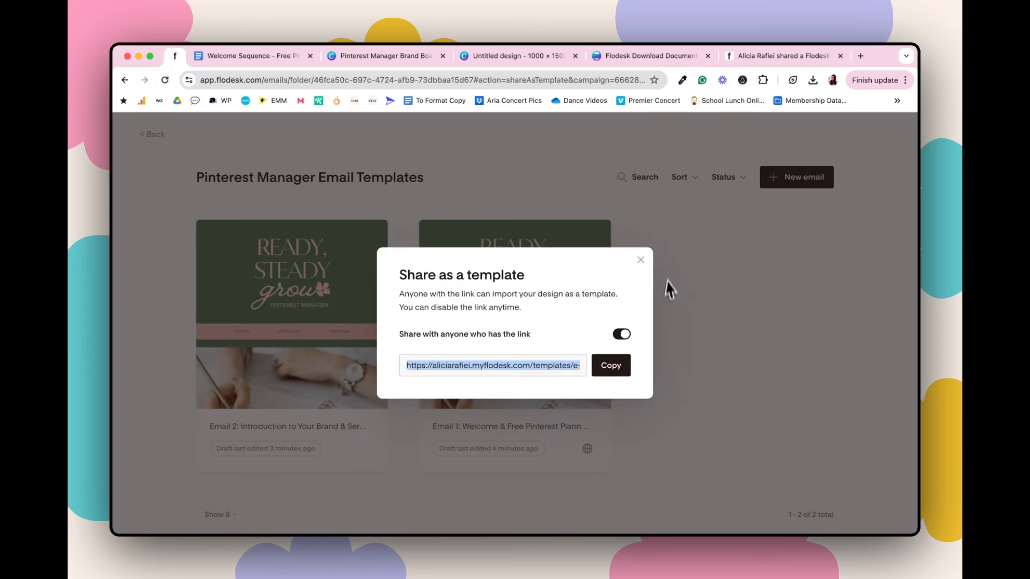
{"action": "left_click", "coordinate": [640, 260]}
{"action": "mouse_move", "coordinate": [313, 318]}
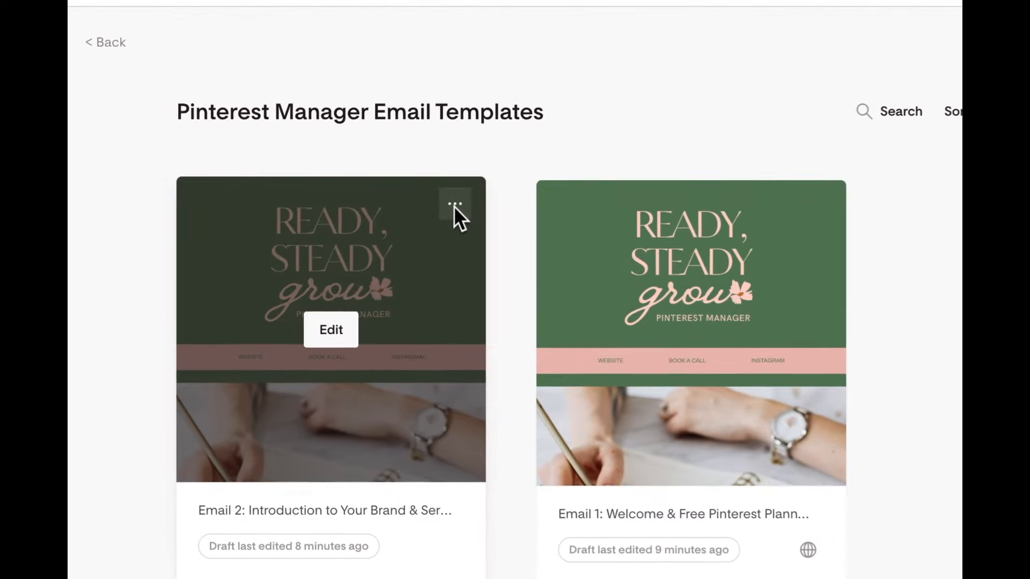
{"action": "left_click", "coordinate": [369, 233]}
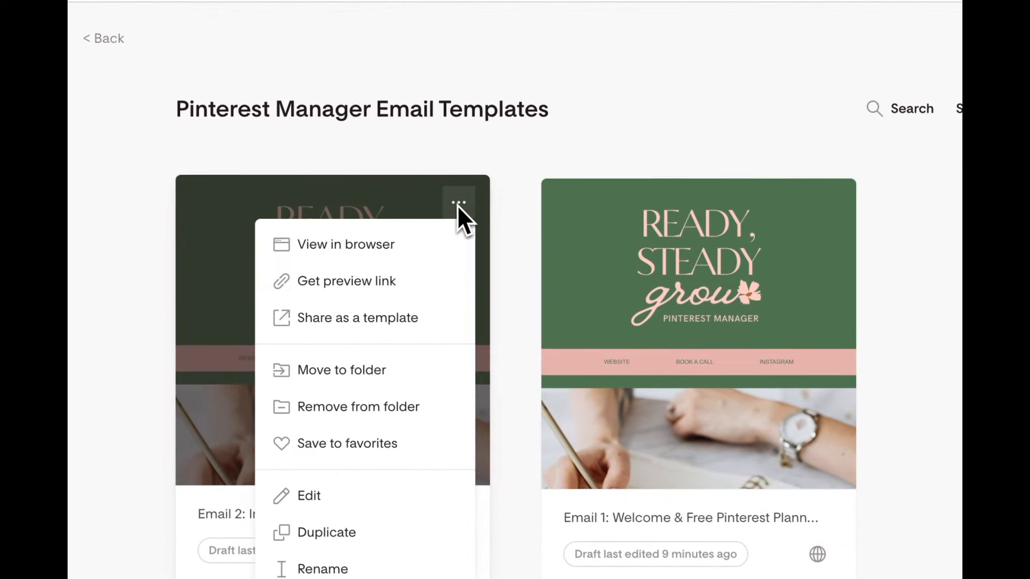
{"action": "left_click", "coordinate": [405, 329]}
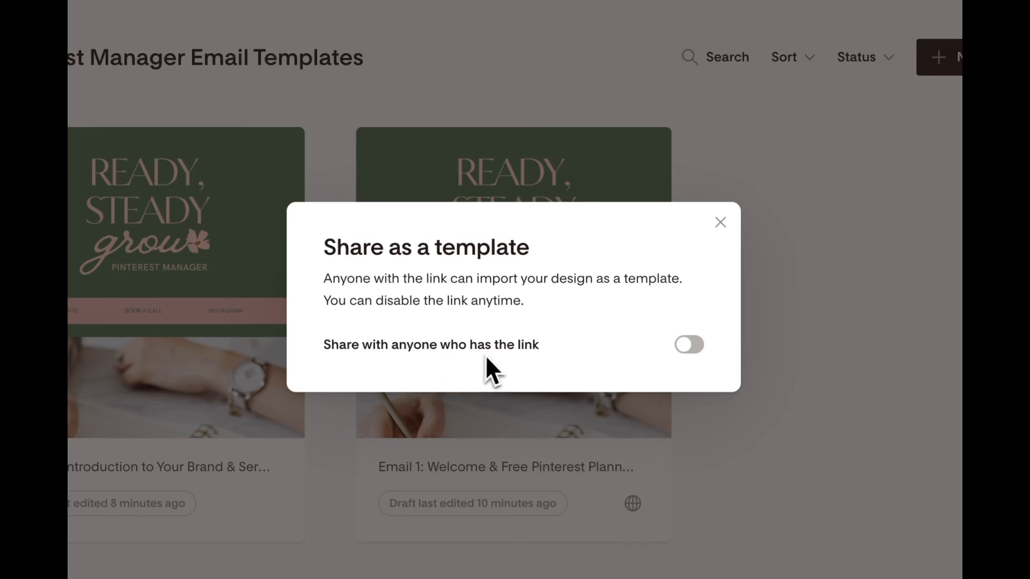
{"action": "left_click", "coordinate": [687, 349]}
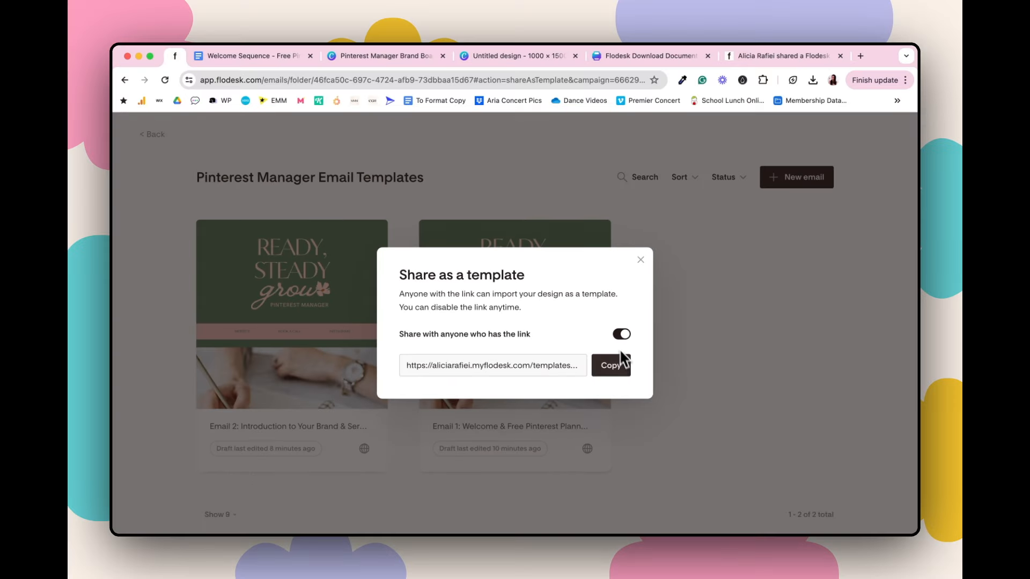
{"action": "left_click", "coordinate": [610, 368]}
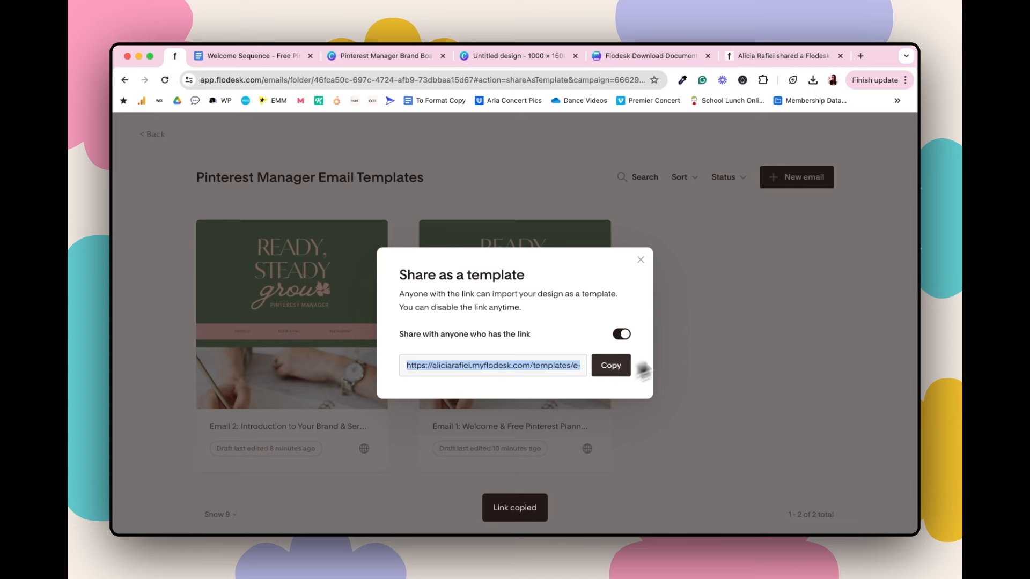
- Switch to the Canva document and remove the existing link from the Email Template 2 Access Template button on page 7
{"action": "left_click", "coordinate": [633, 60]}
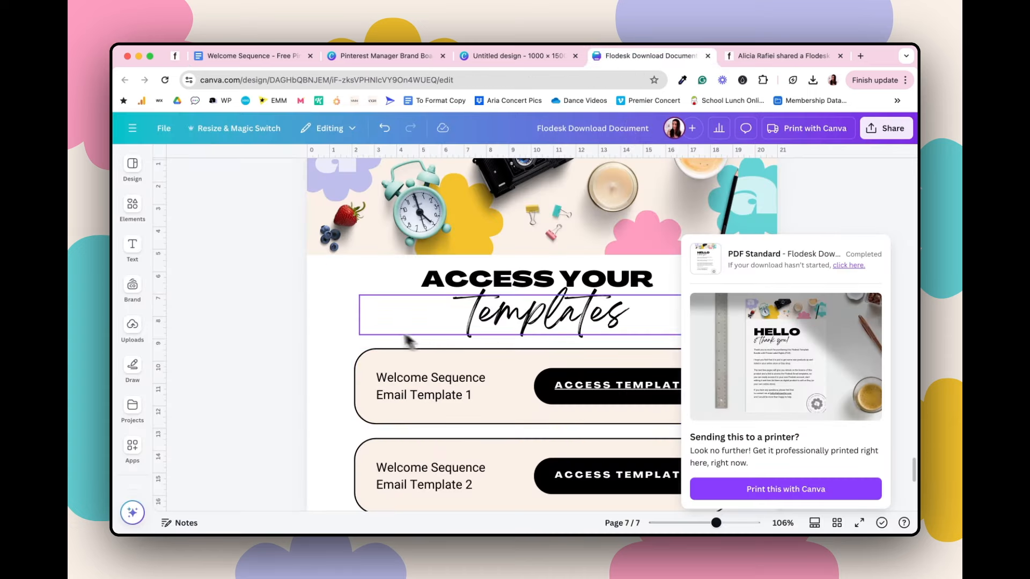
{"action": "left_click", "coordinate": [373, 322]}
{"action": "scroll", "coordinate": [372, 322], "scroll_direction": "down", "scroll_amount": 3}
{"action": "left_click", "coordinate": [466, 380]}
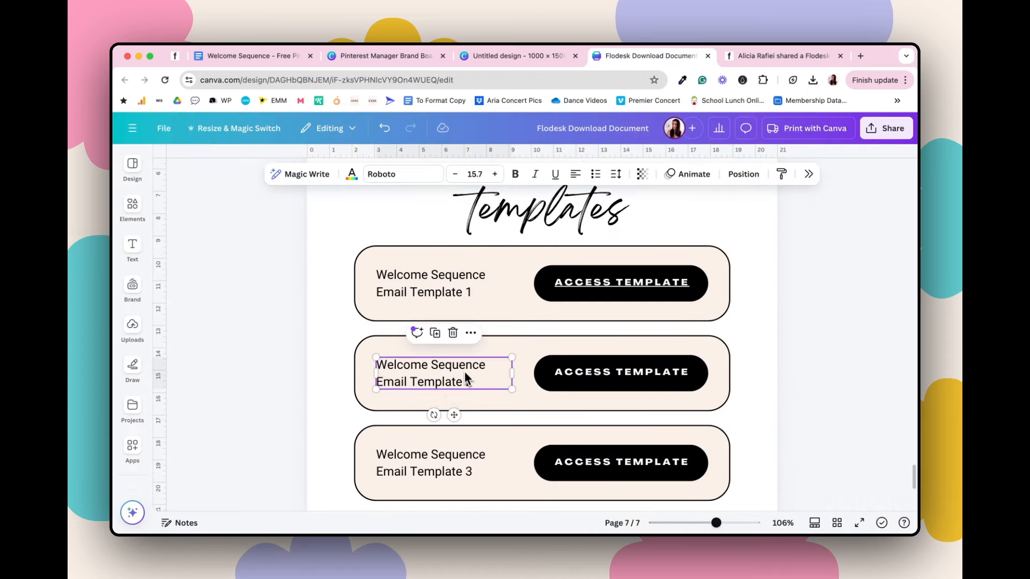
{"action": "left_click", "coordinate": [610, 371]}
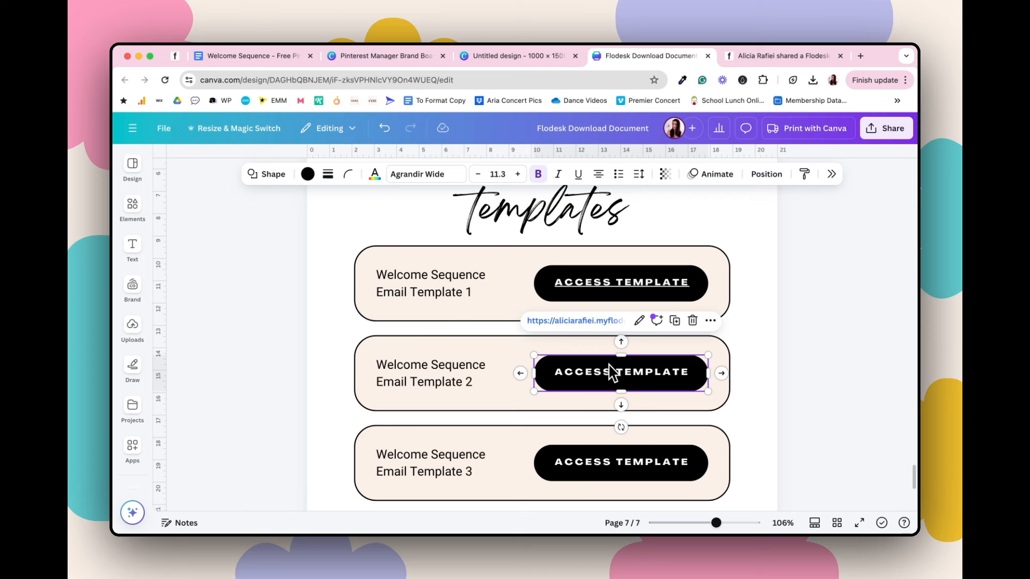
{"action": "left_click", "coordinate": [639, 320]}
{"action": "left_click", "coordinate": [587, 438]}
{"action": "left_click", "coordinate": [796, 369]}
- Link the Email Template 2 Access Template button to the copied Flodesk template URL
{"action": "left_click", "coordinate": [640, 362]}
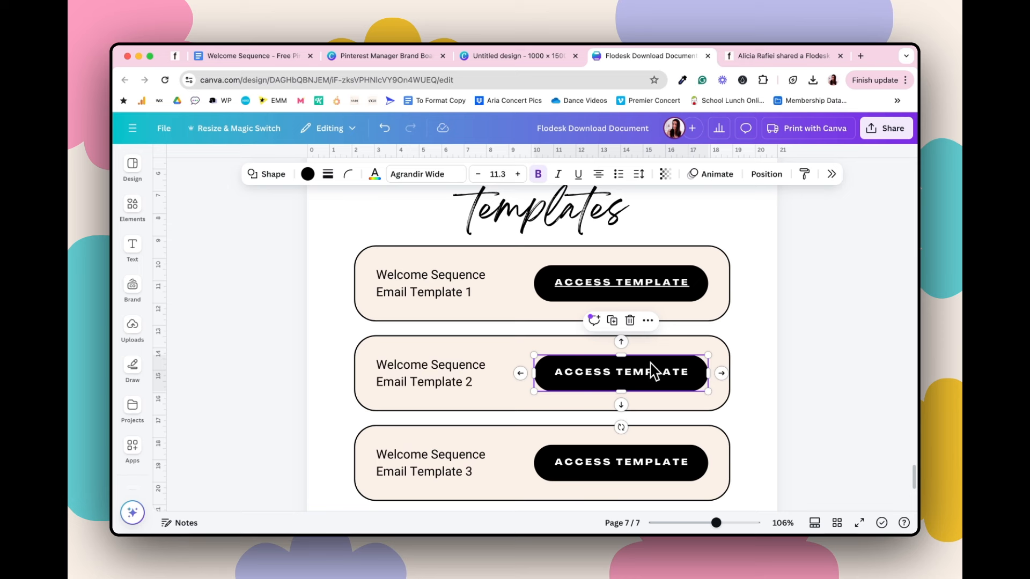
{"action": "key", "text": "super+k"}
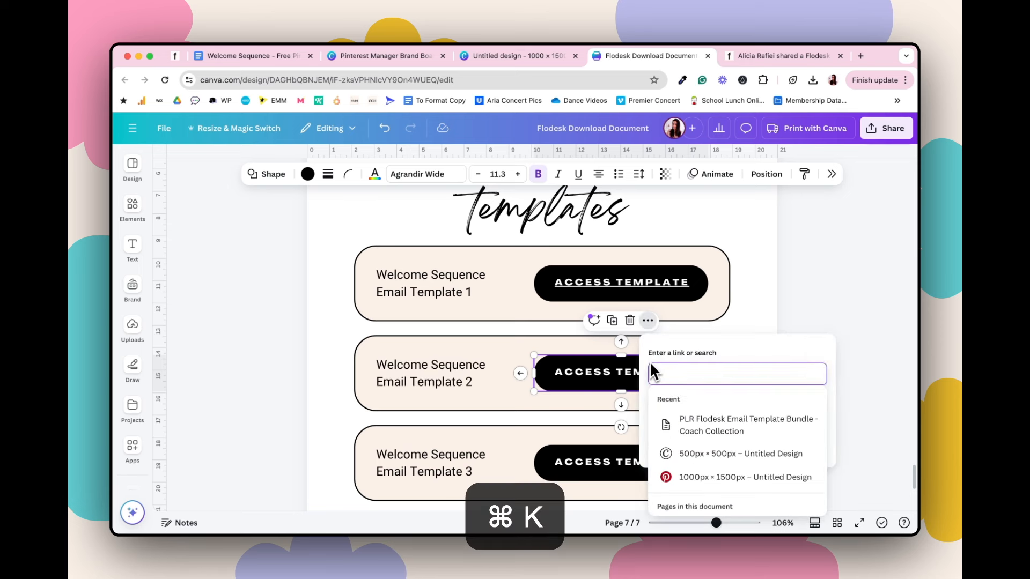
{"action": "key", "text": "super+v"}
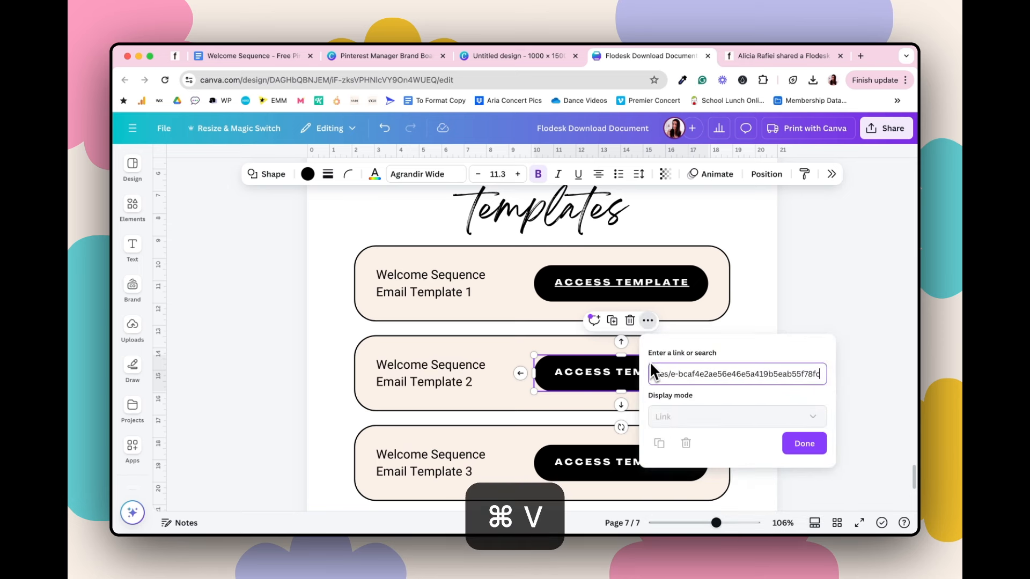
{"action": "key", "text": "Return"}
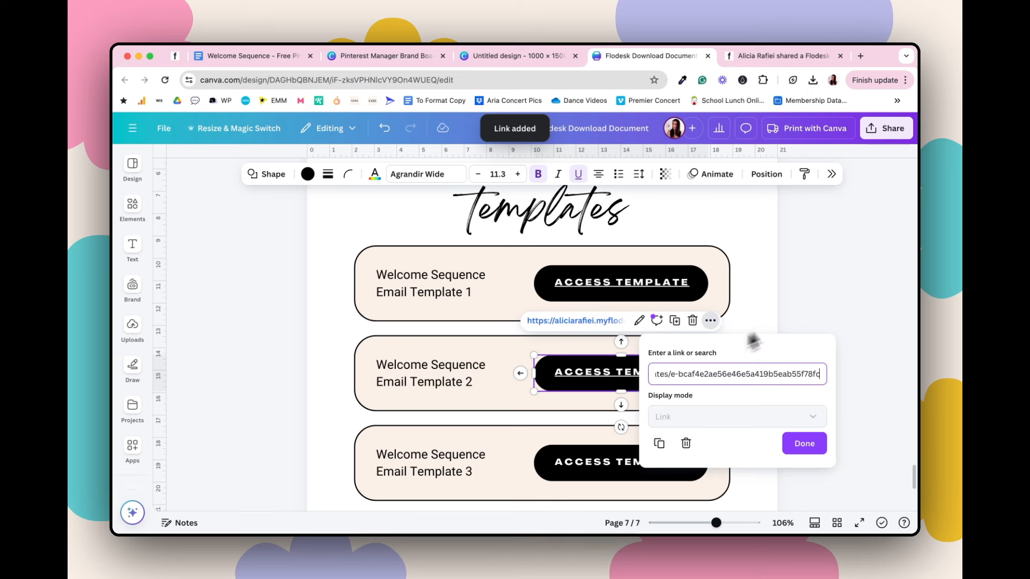
{"action": "left_click", "coordinate": [841, 281]}
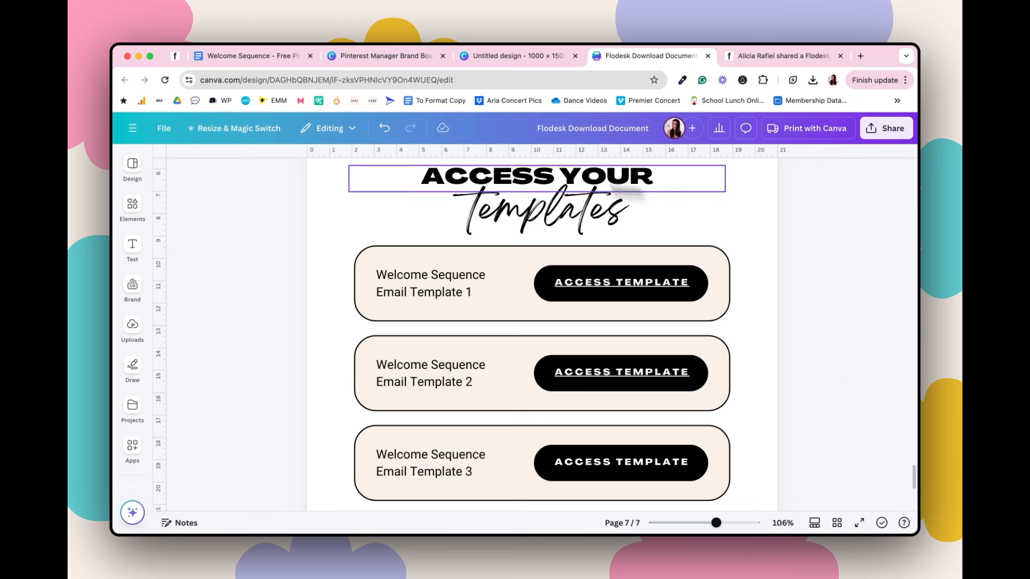
- Return to Flodesk and turn off Share with anyone who has the link for the Email 2 draft's template
{"action": "left_click", "coordinate": [175, 57]}
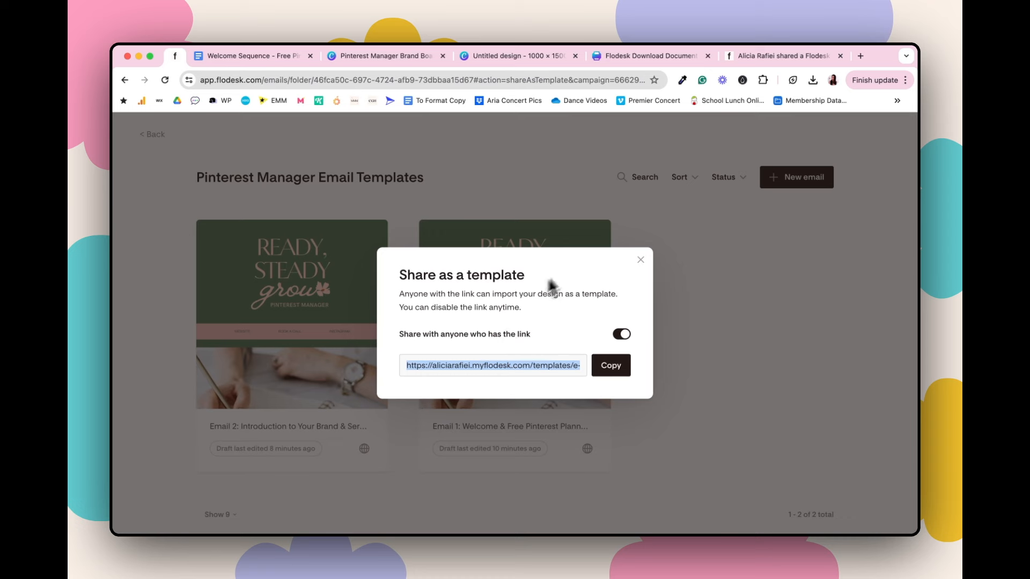
{"action": "left_click", "coordinate": [639, 260]}
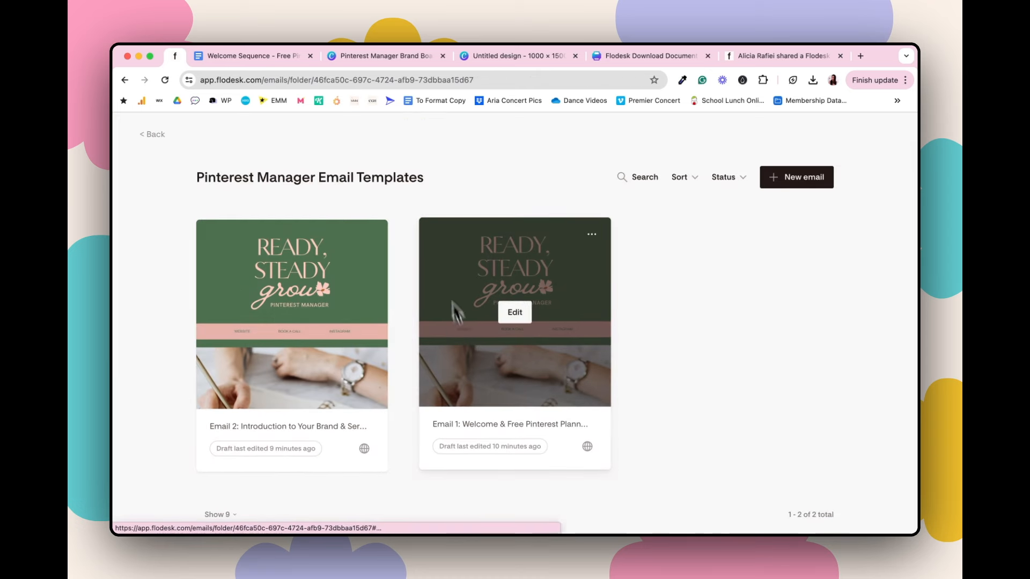
{"action": "left_click", "coordinate": [369, 235]}
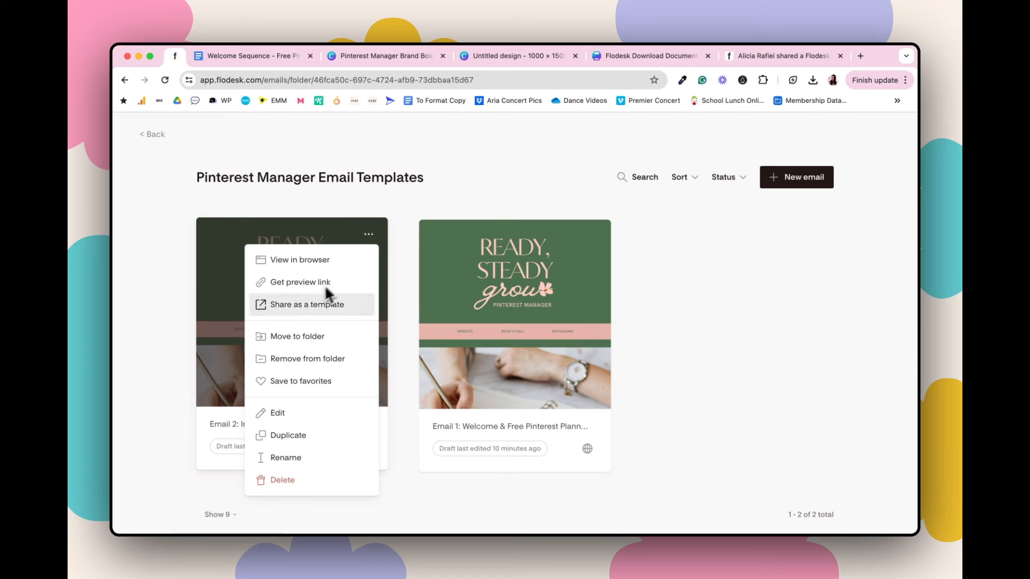
{"action": "left_click", "coordinate": [325, 312]}
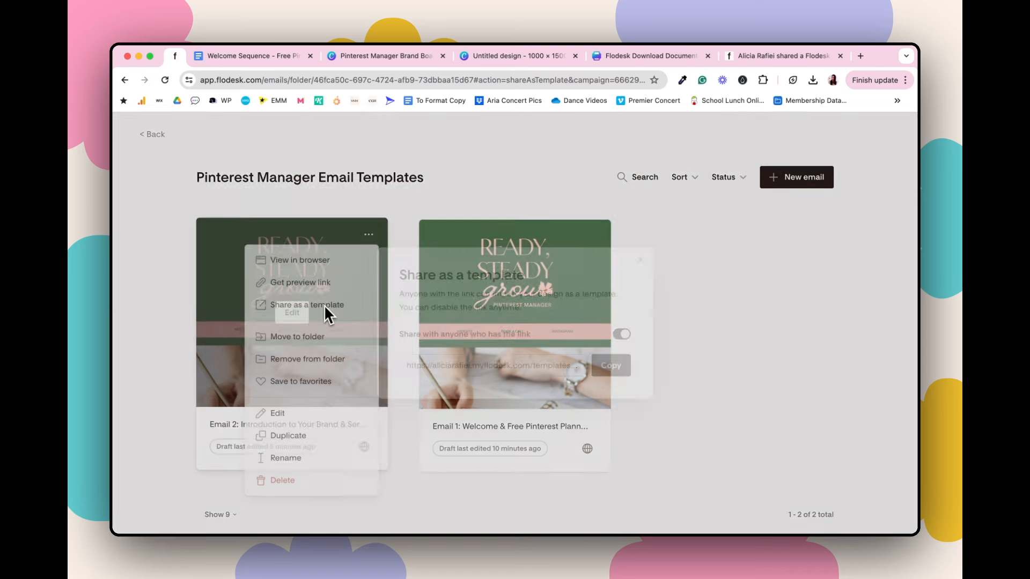
{"action": "left_click", "coordinate": [621, 334]}
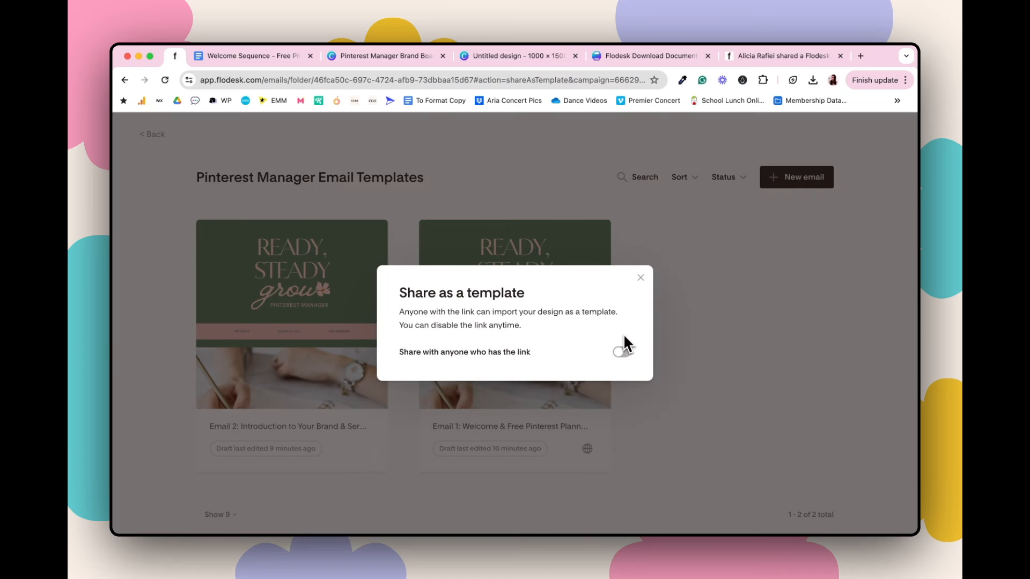